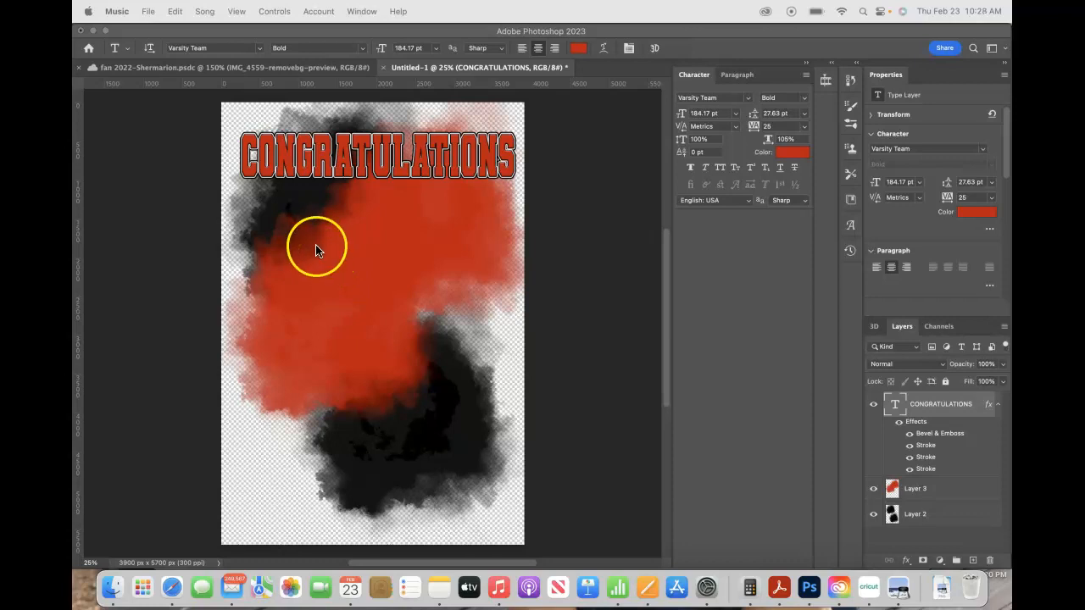
Step: Return to the Photoshop document and examine the red and black smoke layers, Layer 3 and Layer 2
{"action": "key", "text": "XF86MonBrightnessDown"}
{"action": "left_click", "coordinate": [557, 49]}
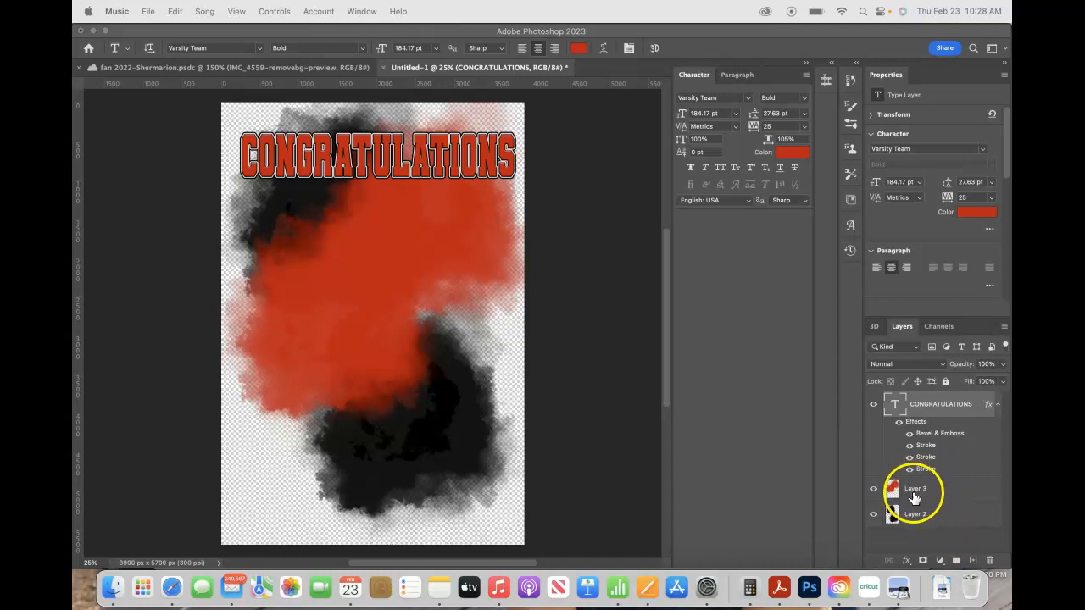
{"action": "left_click", "coordinate": [158, 189]}
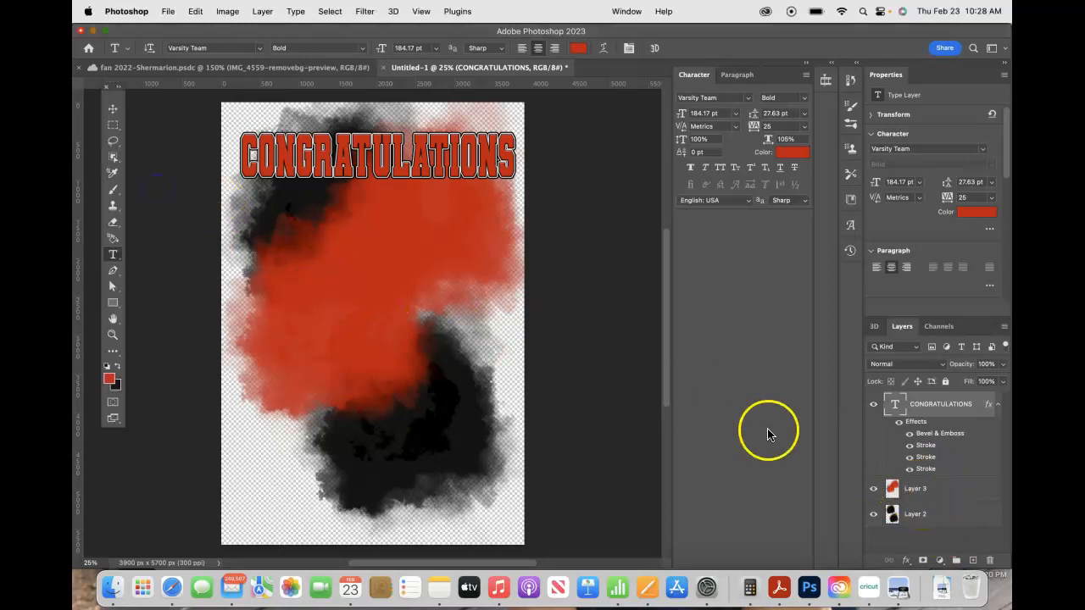
{"action": "left_click", "coordinate": [920, 515]}
{"action": "left_click", "coordinate": [920, 497]}
{"action": "left_click", "coordinate": [919, 514]}
{"action": "left_click", "coordinate": [919, 497]}
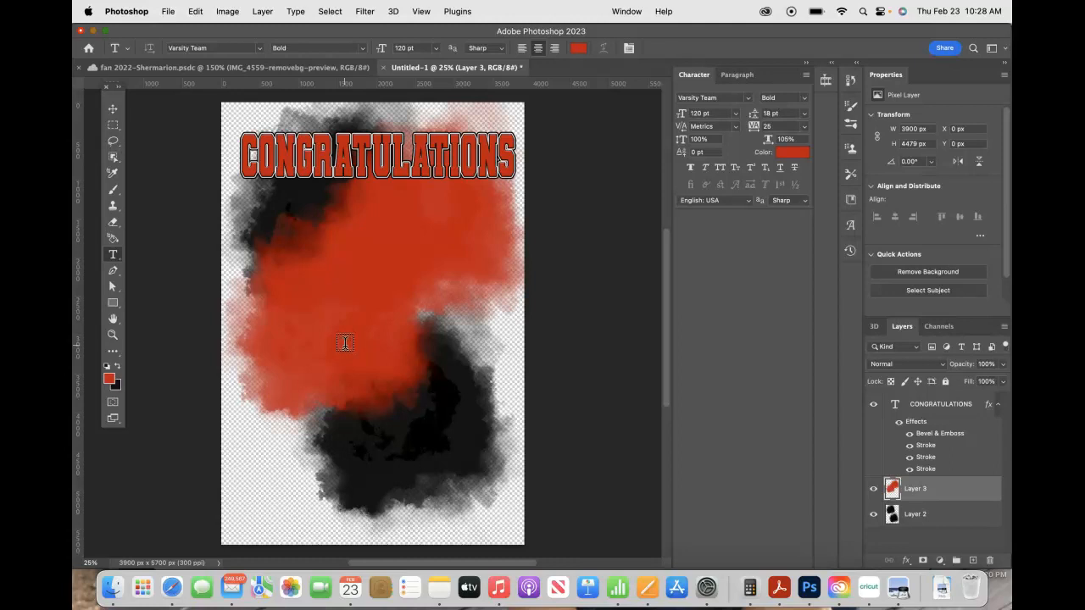
{"action": "left_click", "coordinate": [371, 343]}
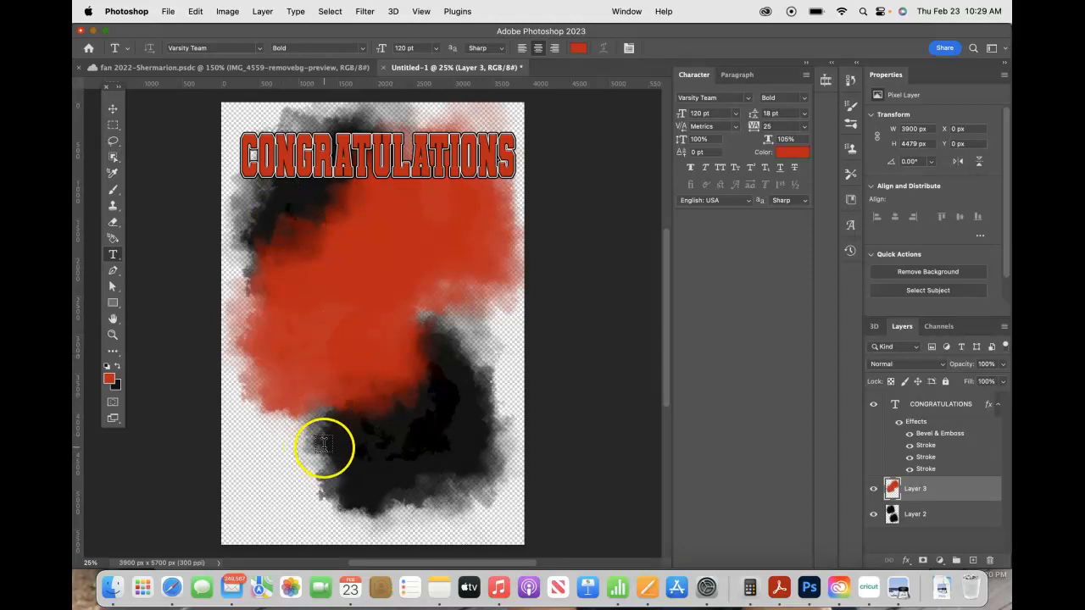
Step: Add the text "2023" in red Varsity Team Bold, 120 pt, near the canvas's lower left, layered above CONGRATULATIONS
{"action": "left_click", "coordinate": [933, 408]}
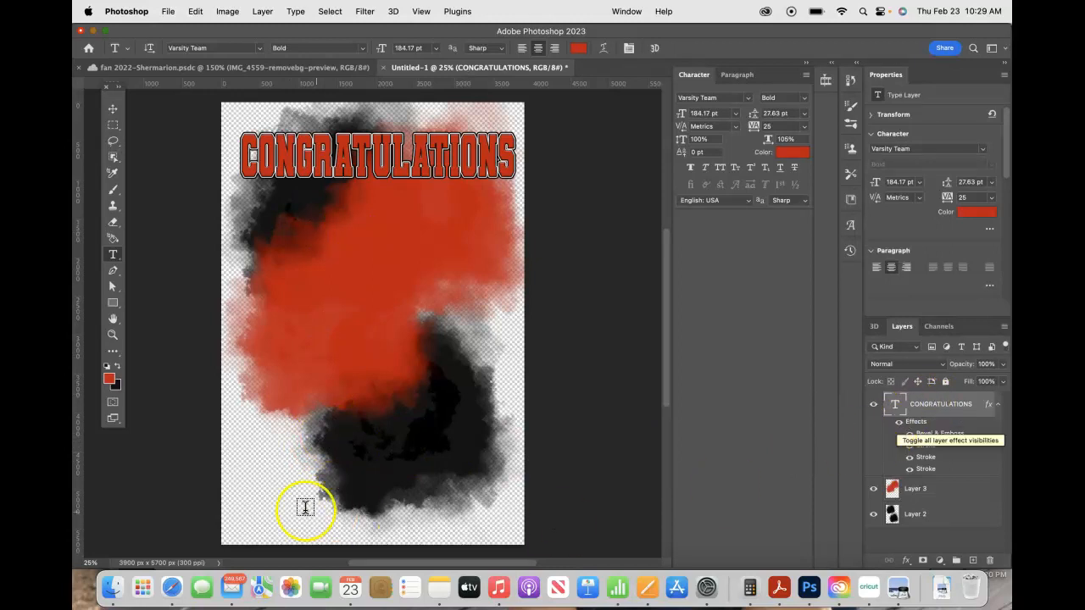
{"action": "left_click", "coordinate": [291, 456]}
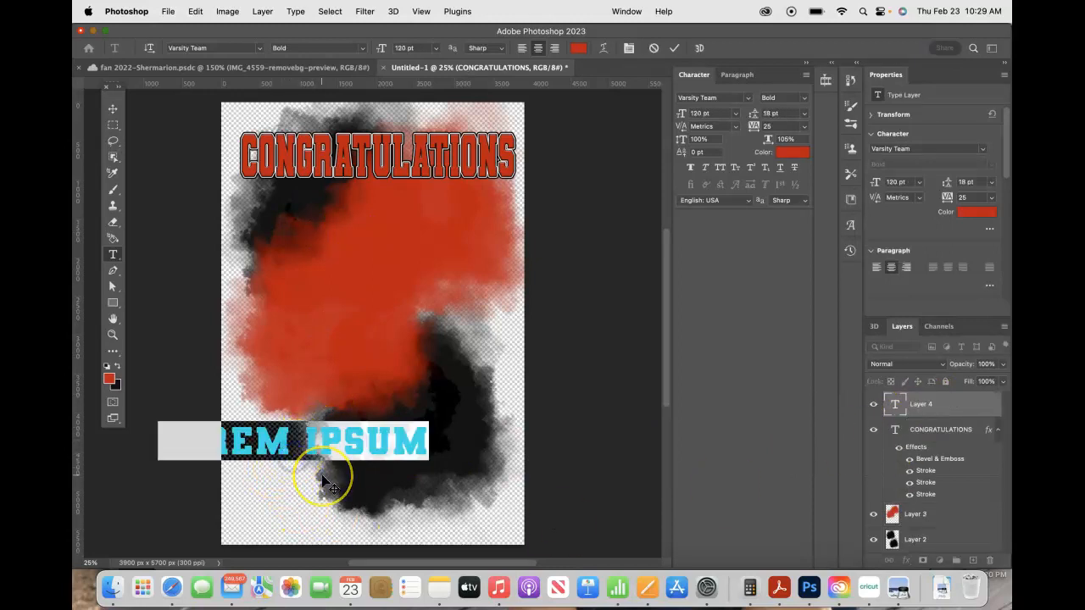
{"action": "type", "text": "202"}
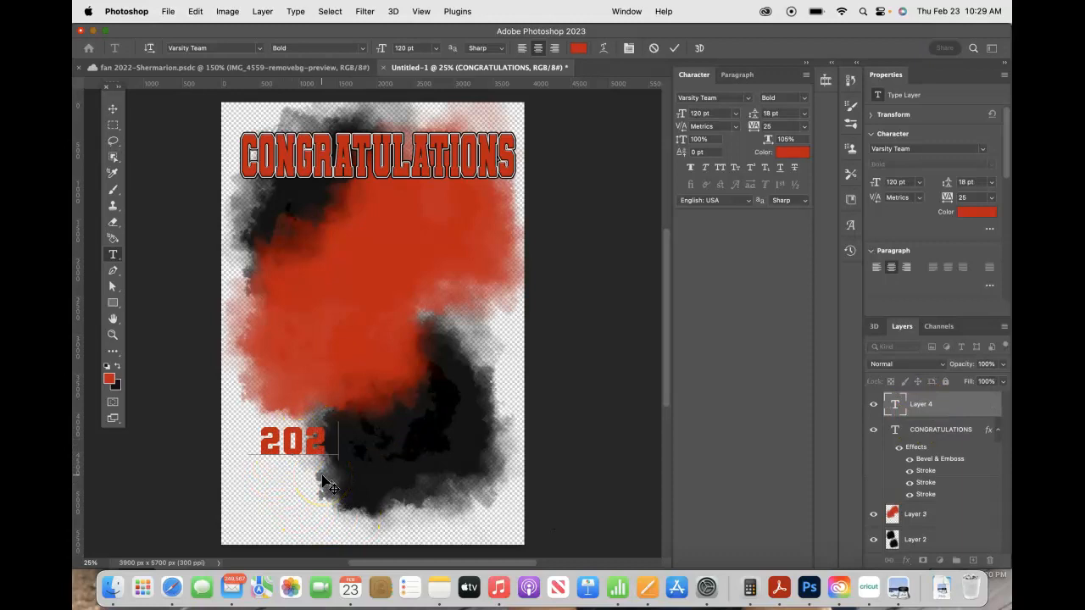
{"action": "type", "text": "3"}
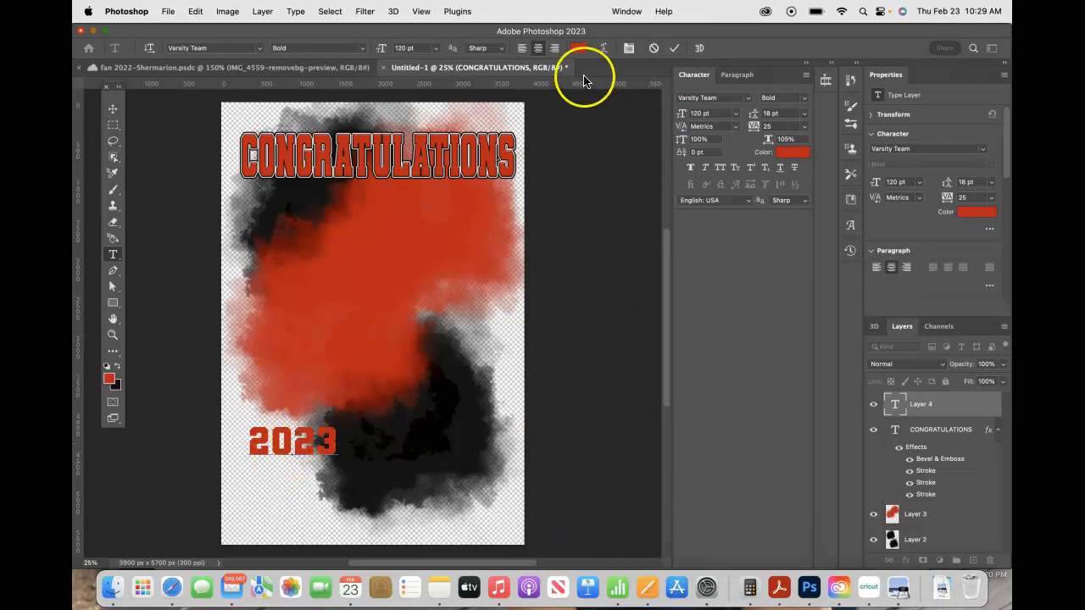
{"action": "left_click", "coordinate": [674, 51]}
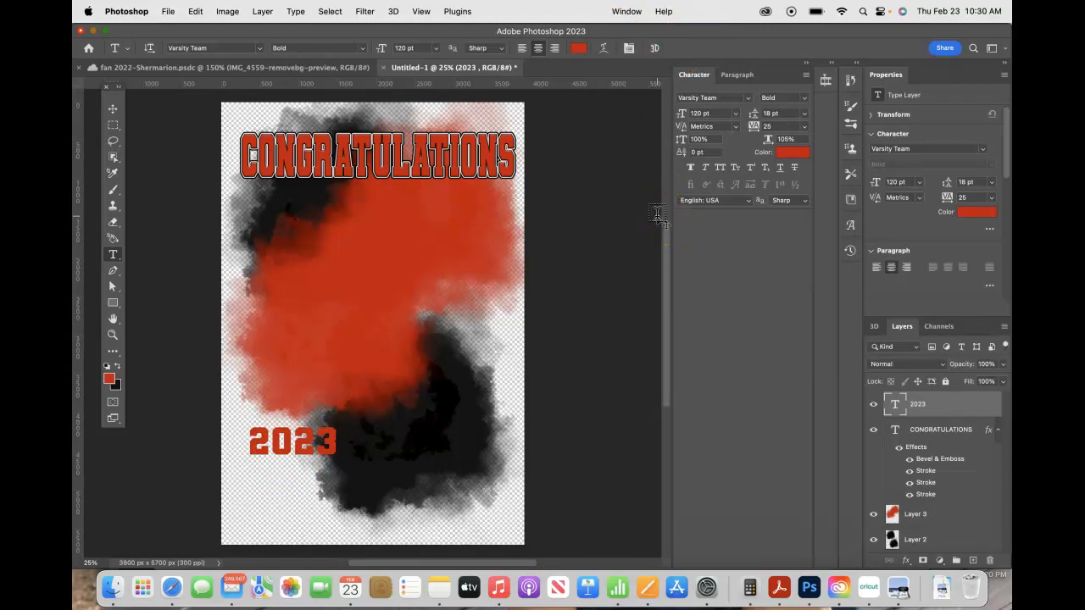
Step: Enlarge the 2023 text to about 2683 × 1290 px and move it slightly right along the bottom of the canvas
{"action": "key", "text": "super+t"}
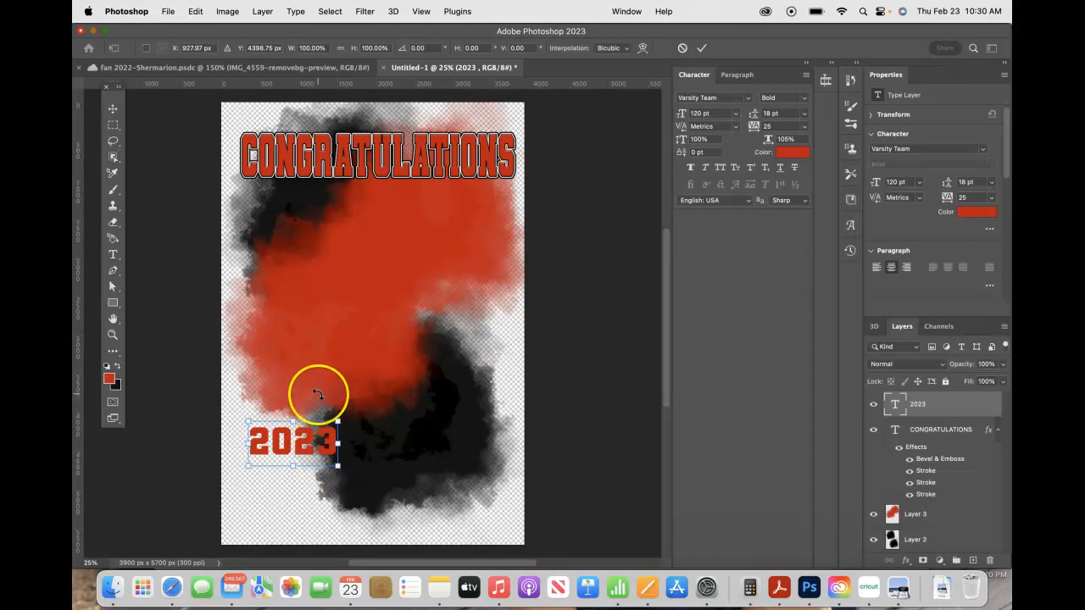
{"action": "left_click_drag", "start_coordinate": [337, 468], "coordinate": [348, 471]}
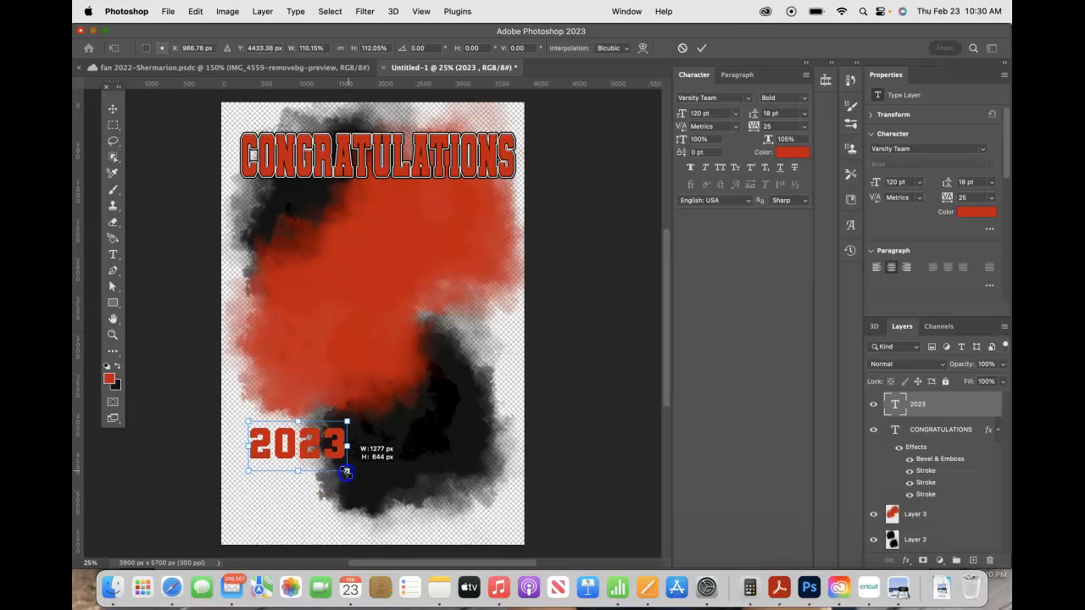
{"action": "left_click", "coordinate": [340, 51]}
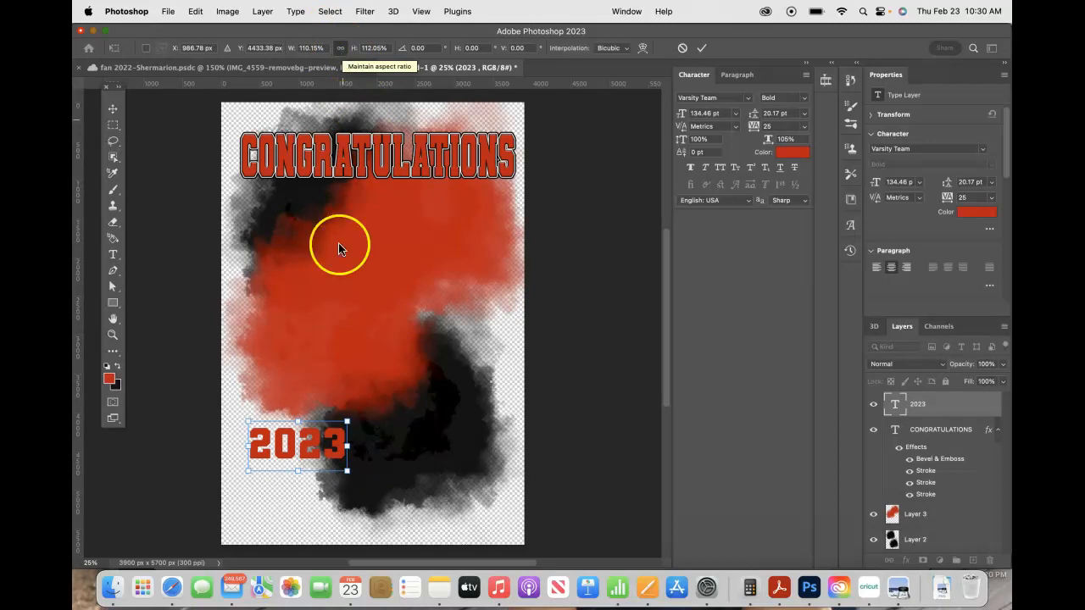
{"action": "left_click_drag", "start_coordinate": [347, 468], "coordinate": [441, 512]}
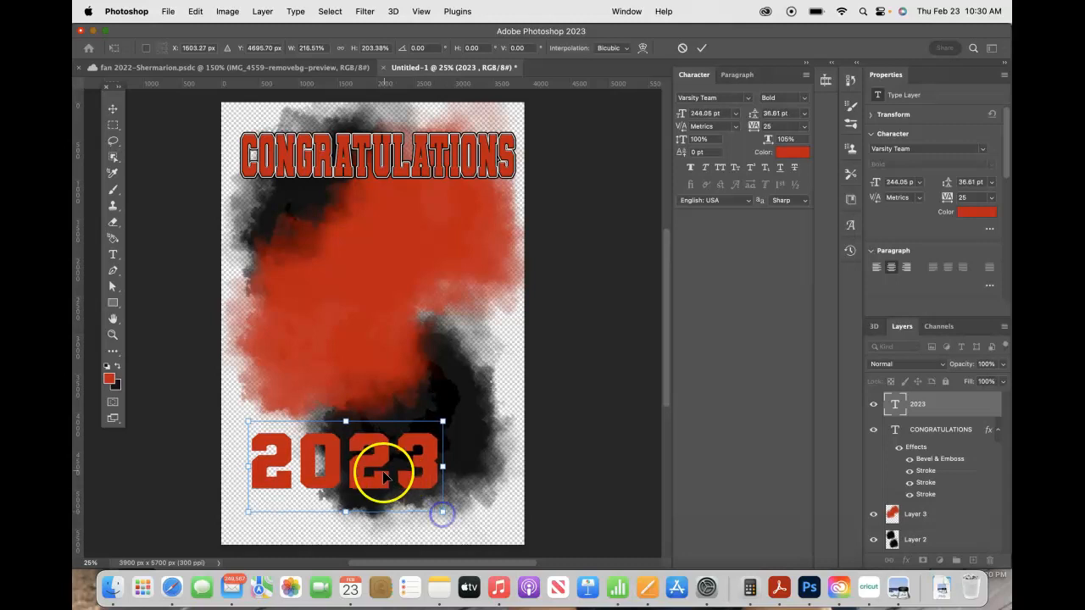
{"action": "left_click_drag", "start_coordinate": [368, 472], "coordinate": [380, 472]}
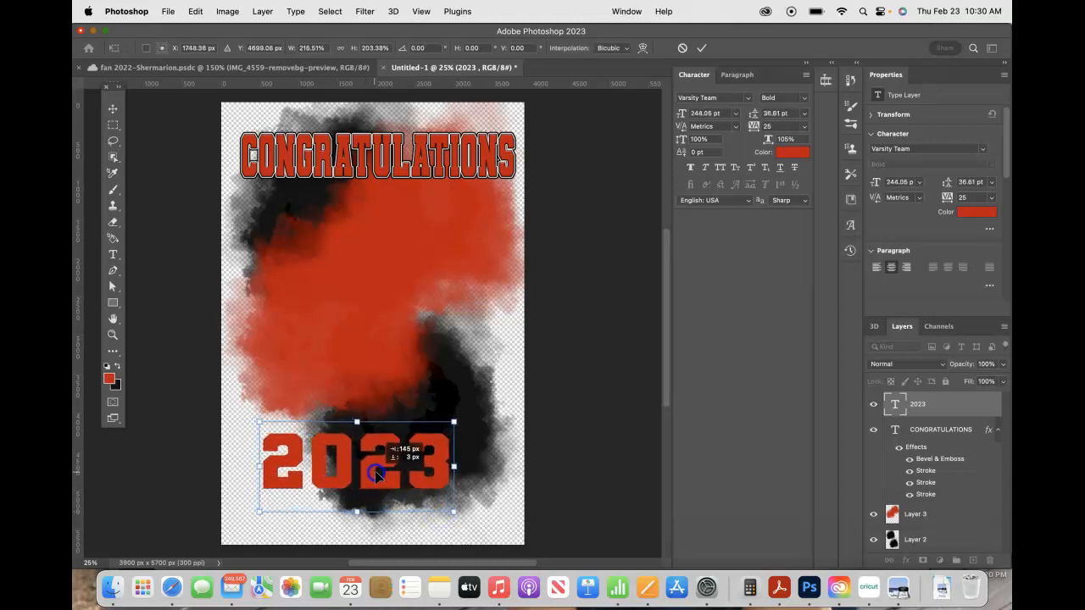
{"action": "left_click_drag", "start_coordinate": [456, 516], "coordinate": [469, 525]}
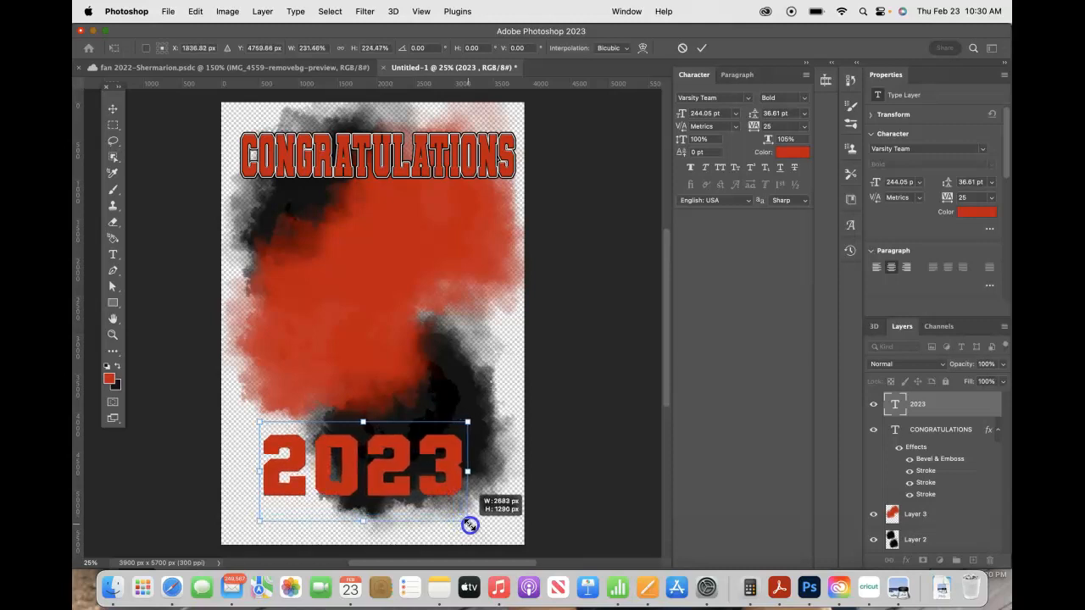
{"action": "left_click", "coordinate": [699, 48]}
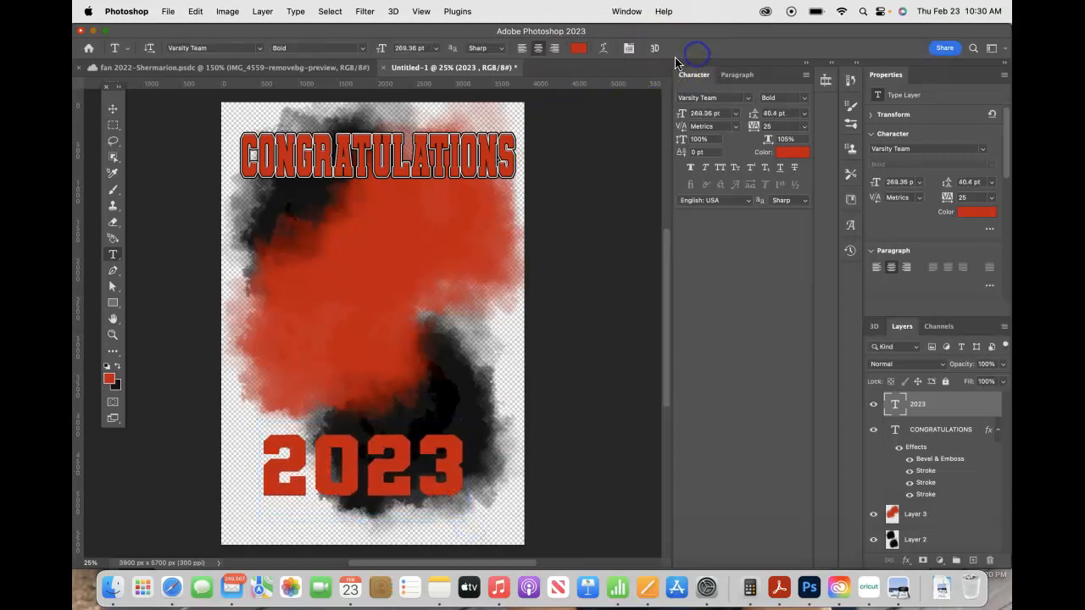
Step: Tighten the tracking of the 2023 text to -75
{"action": "left_click", "coordinate": [805, 133]}
{"action": "left_click", "coordinate": [780, 184]}
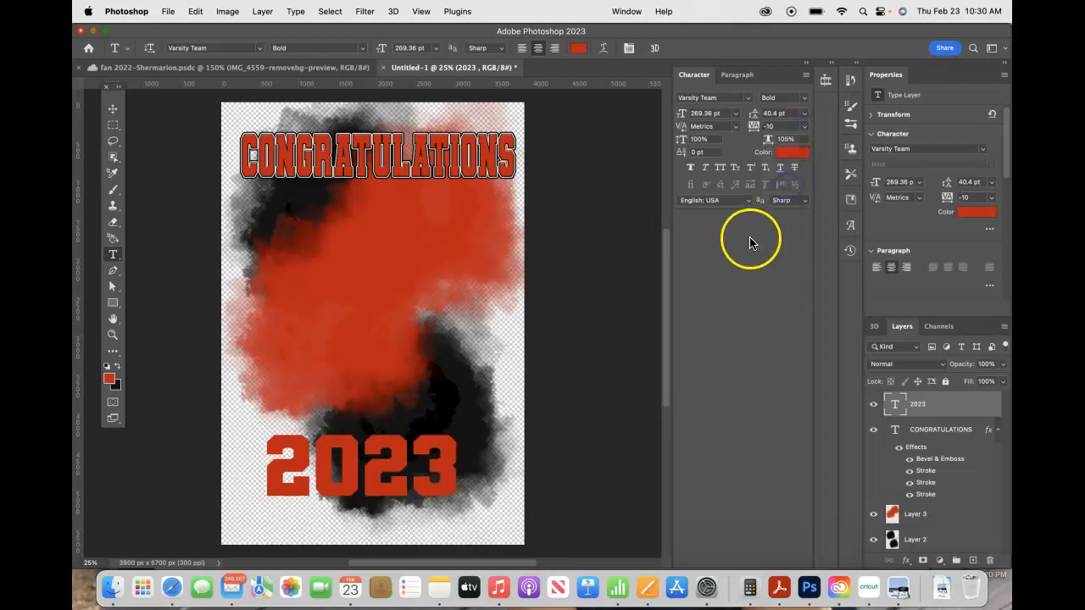
{"action": "left_click", "coordinate": [804, 114]}
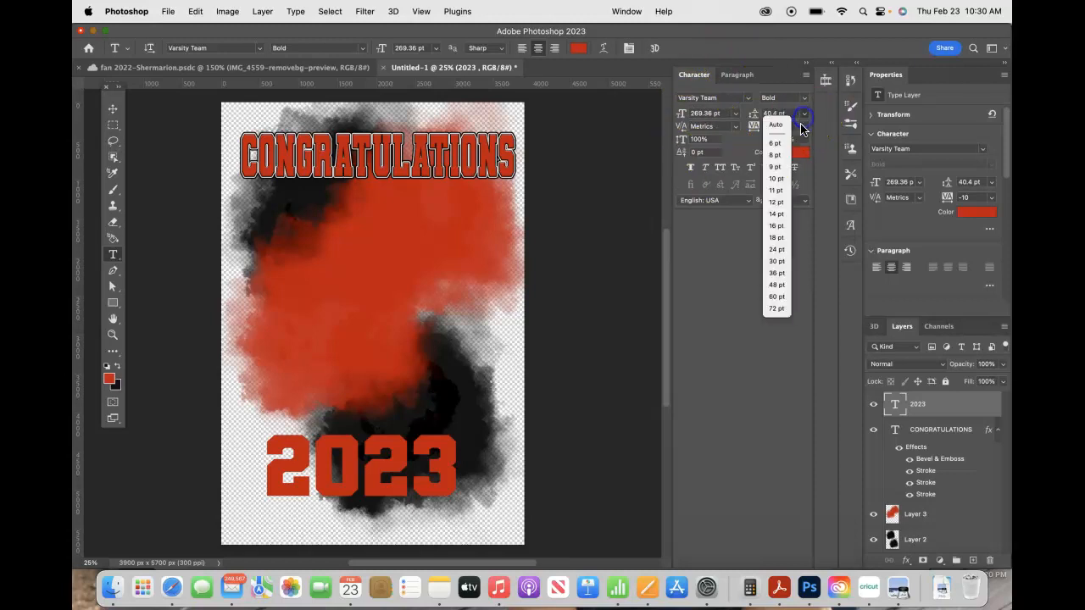
{"action": "left_click", "coordinate": [805, 127]}
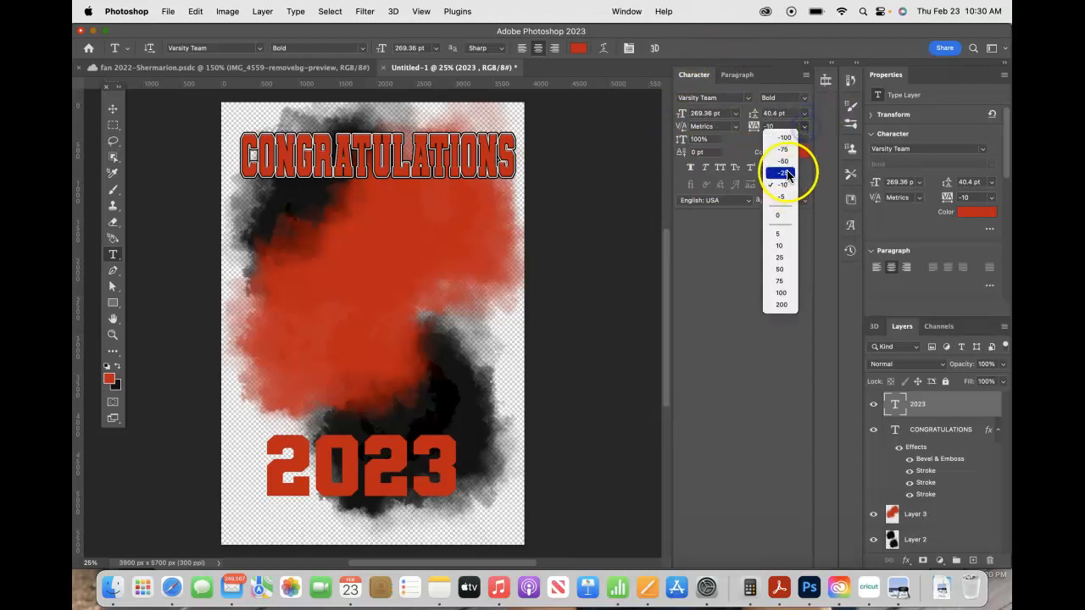
{"action": "left_click", "coordinate": [784, 161]}
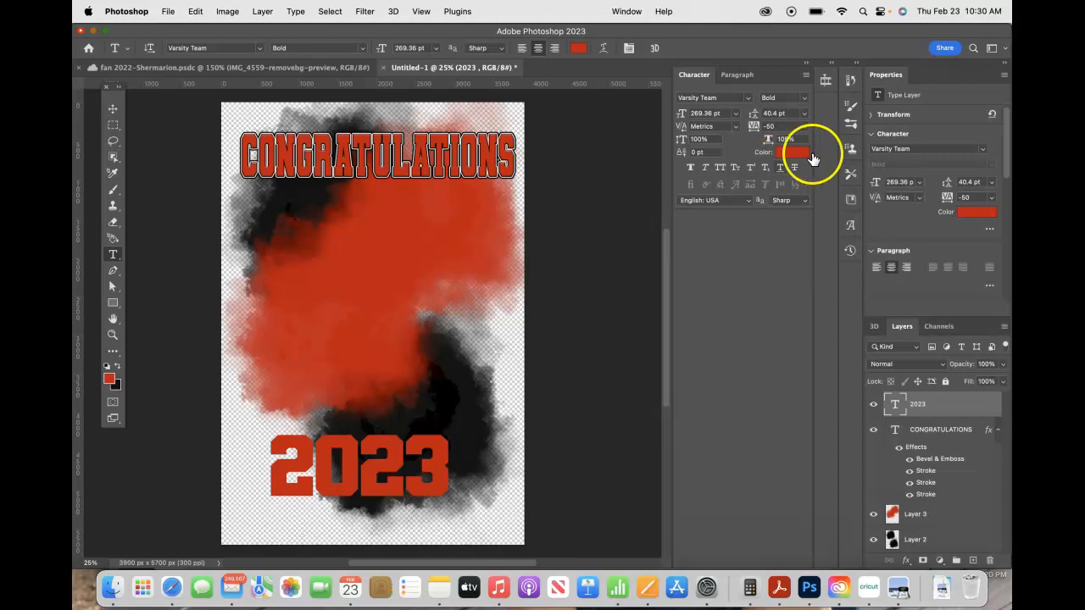
{"action": "left_click", "coordinate": [805, 114]}
{"action": "left_click", "coordinate": [803, 119]}
{"action": "left_click", "coordinate": [805, 126]}
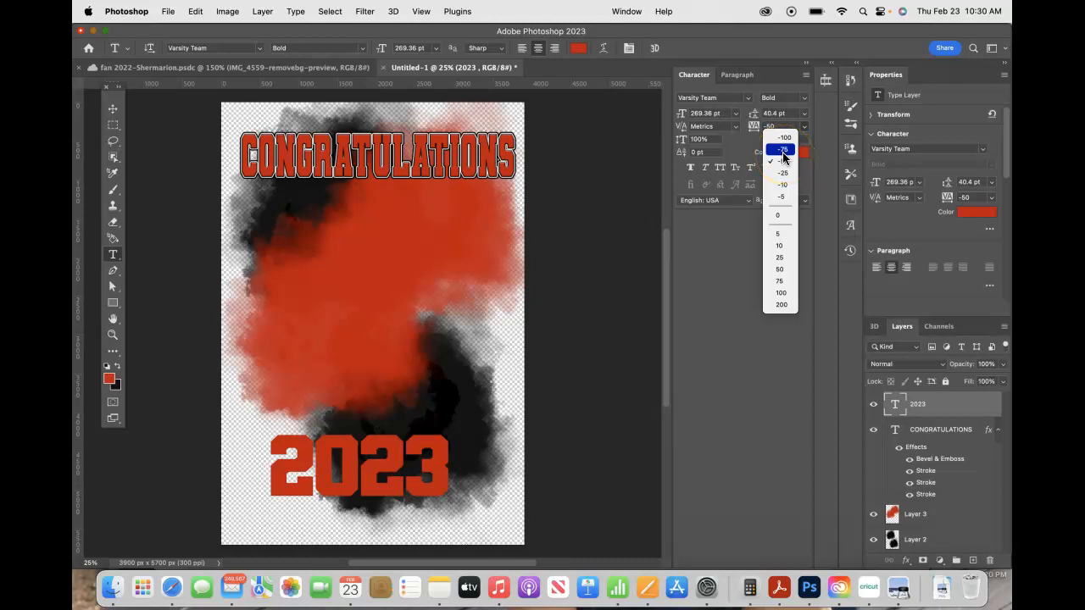
{"action": "left_click", "coordinate": [783, 152]}
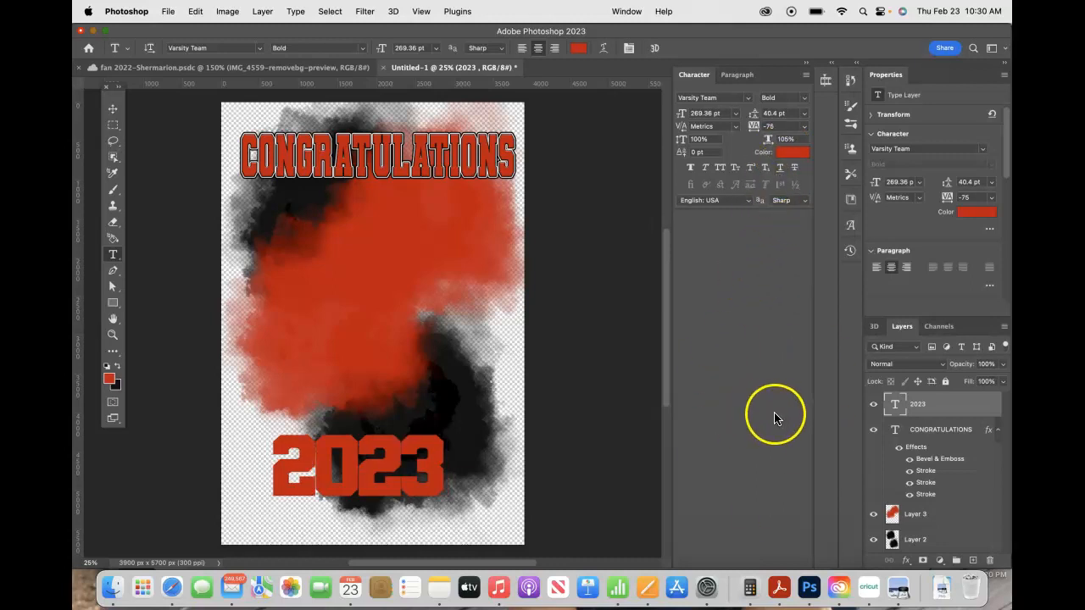
Step: Add a black outside stroke of 13 px to the 2023 text layer
{"action": "left_click", "coordinate": [909, 470]}
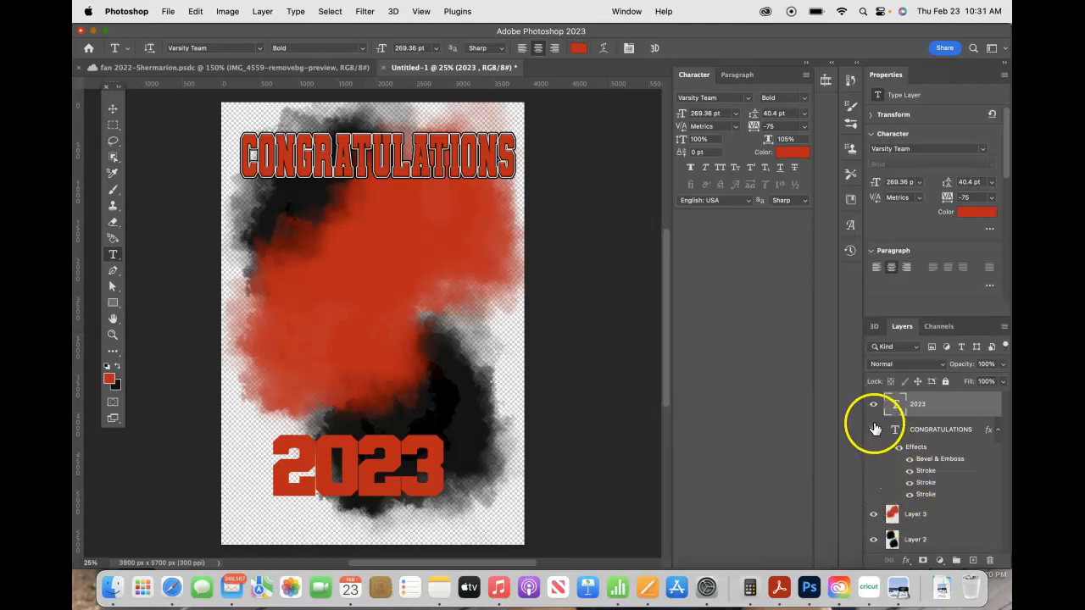
{"action": "left_click", "coordinate": [907, 562]}
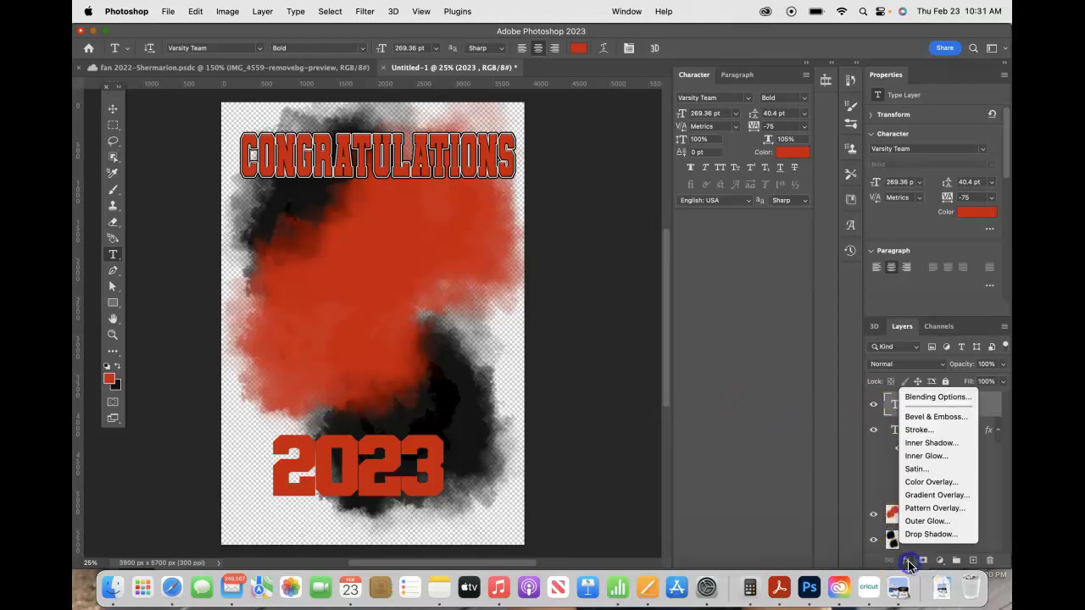
{"action": "left_click", "coordinate": [937, 435]}
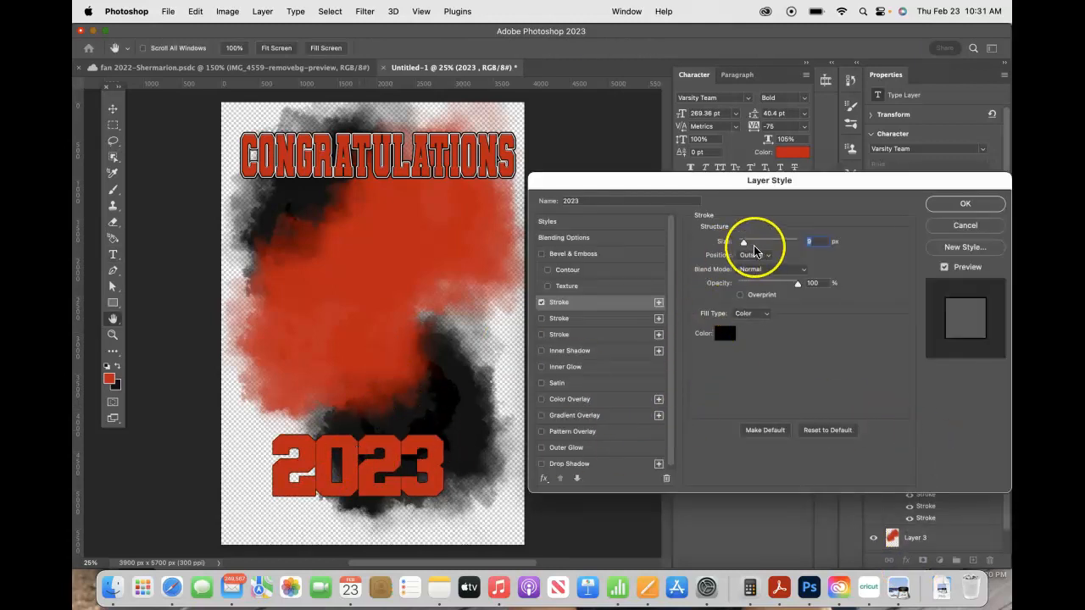
{"action": "left_click_drag", "start_coordinate": [744, 244], "coordinate": [746, 244]}
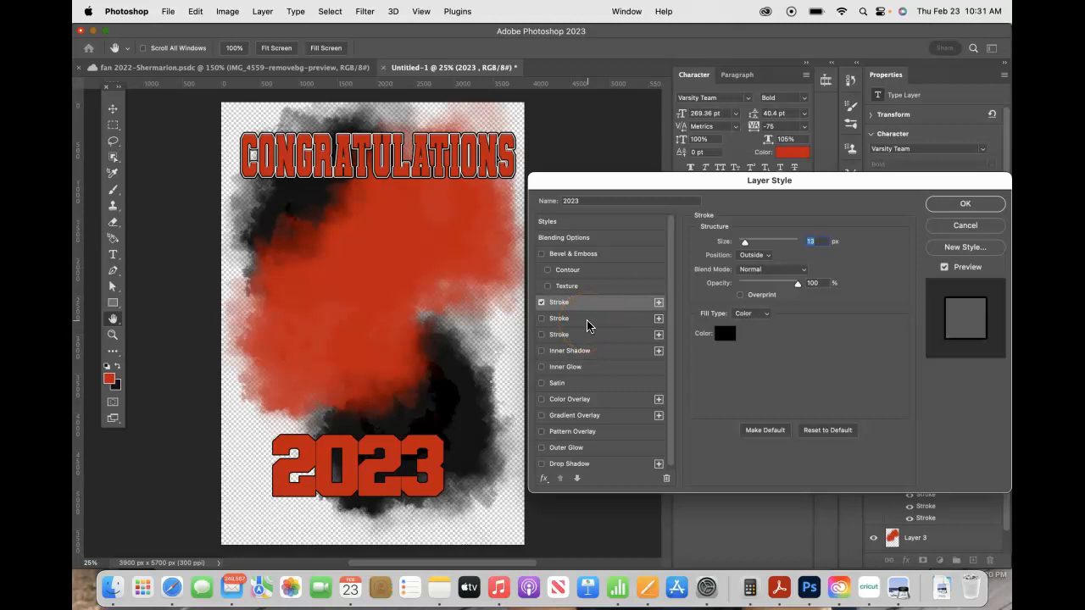
Step: Enable two more strokes on the 2023 text, the outermost black at 43 px, and apply Bevel & Emboss
{"action": "left_click", "coordinate": [542, 318]}
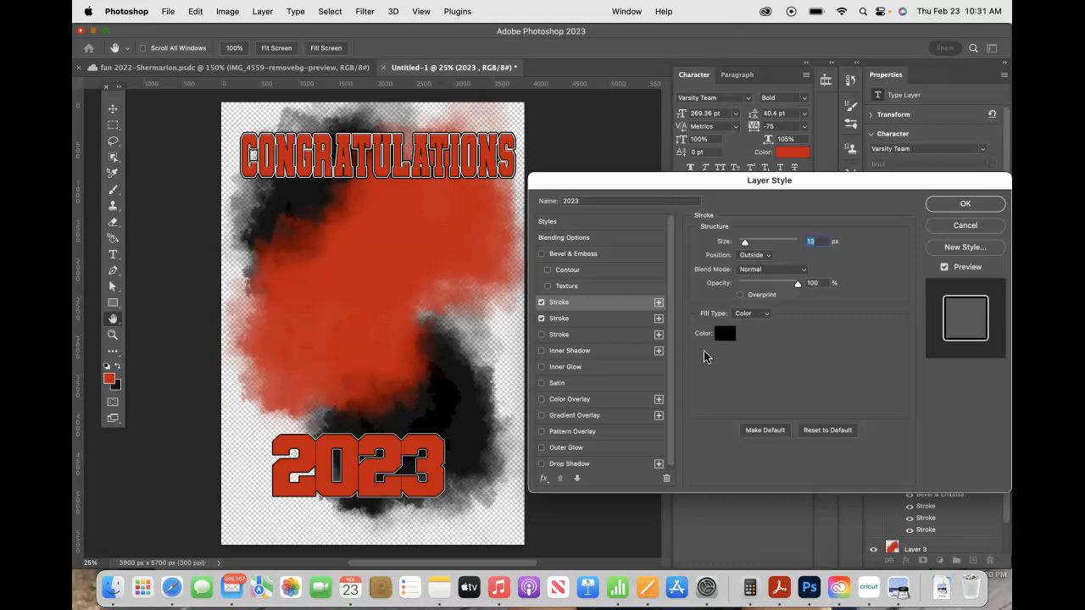
{"action": "left_click", "coordinate": [602, 334]}
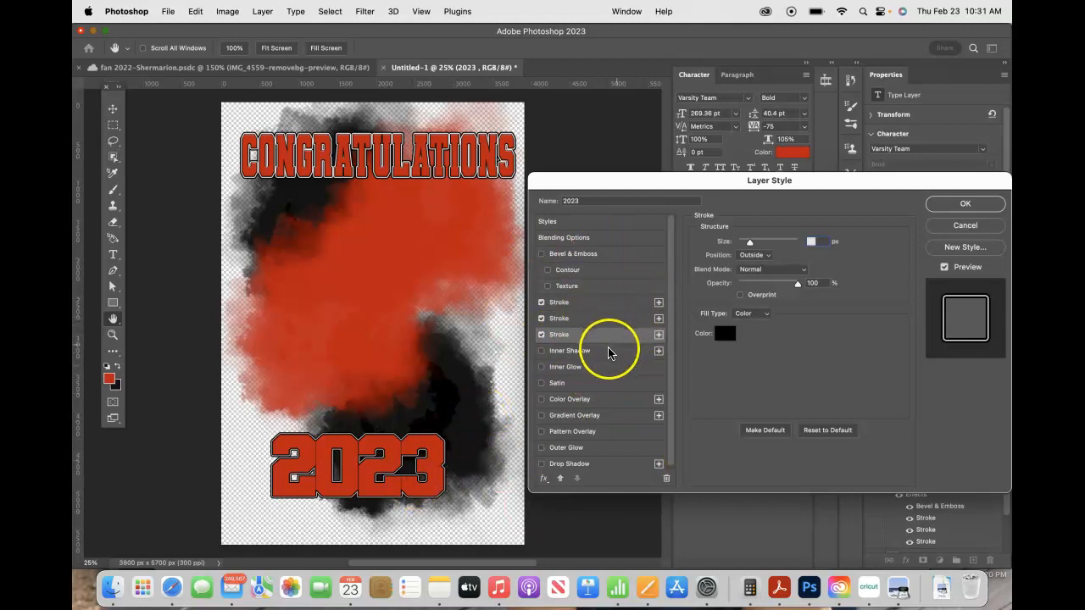
{"action": "left_click_drag", "start_coordinate": [750, 245], "coordinate": [752, 246]}
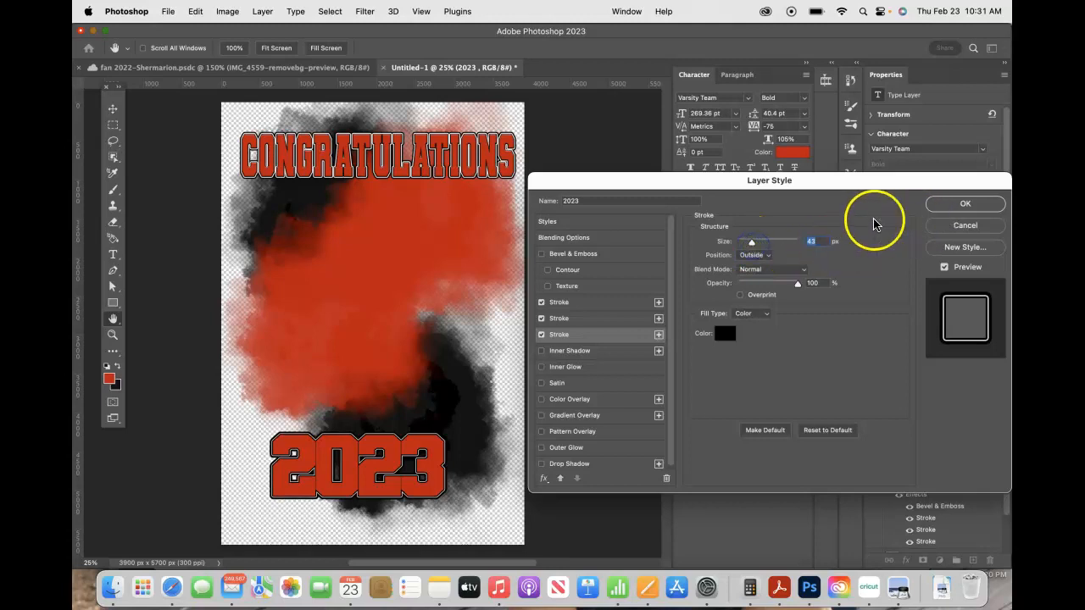
{"action": "left_click", "coordinate": [541, 255]}
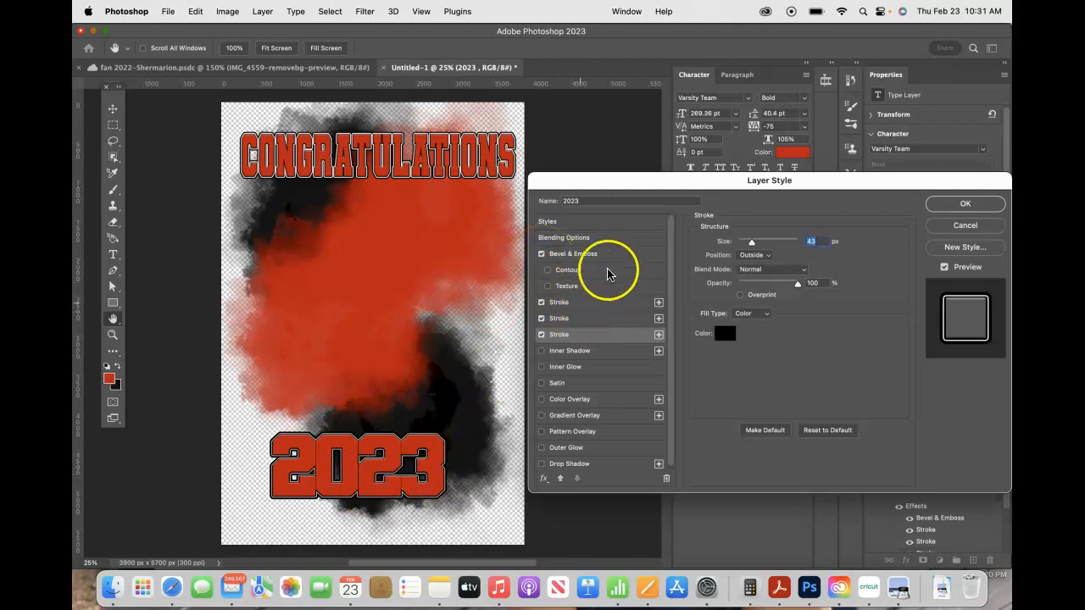
{"action": "left_click", "coordinate": [954, 203]}
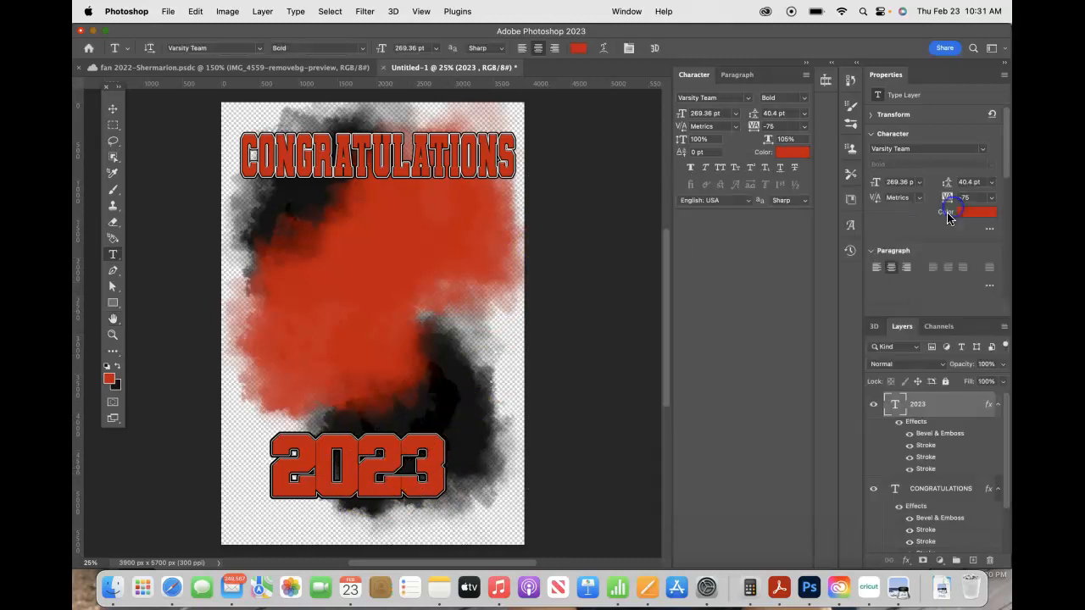
Step: Set the tracking of the 2023 text to -25 so the outlined digits are spaced further apart
{"action": "left_click", "coordinate": [804, 125]}
{"action": "left_click", "coordinate": [791, 161]}
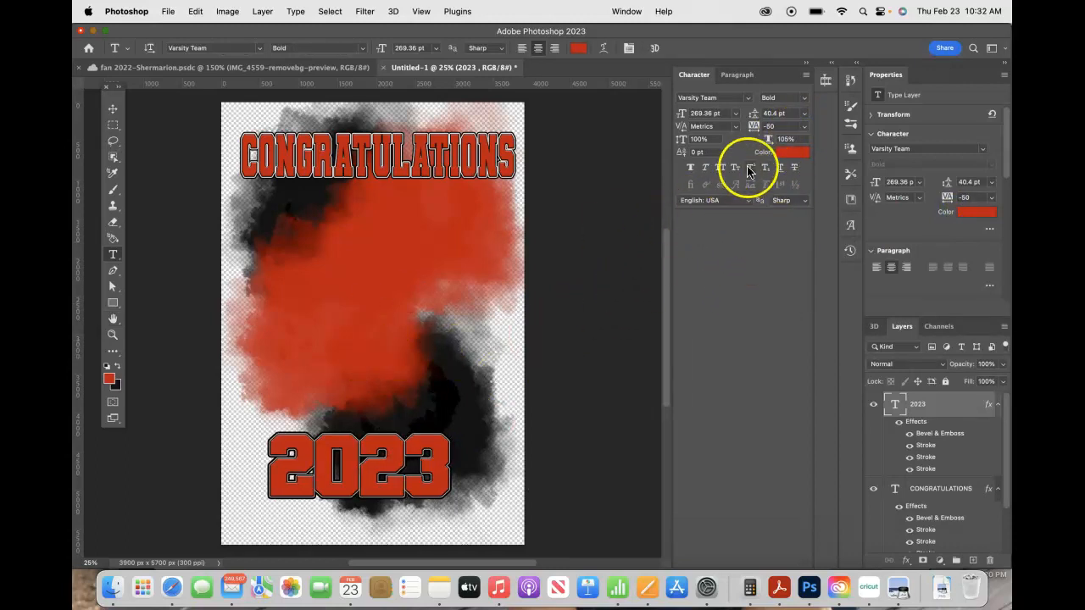
{"action": "left_click", "coordinate": [803, 125]}
{"action": "left_click", "coordinate": [782, 173]}
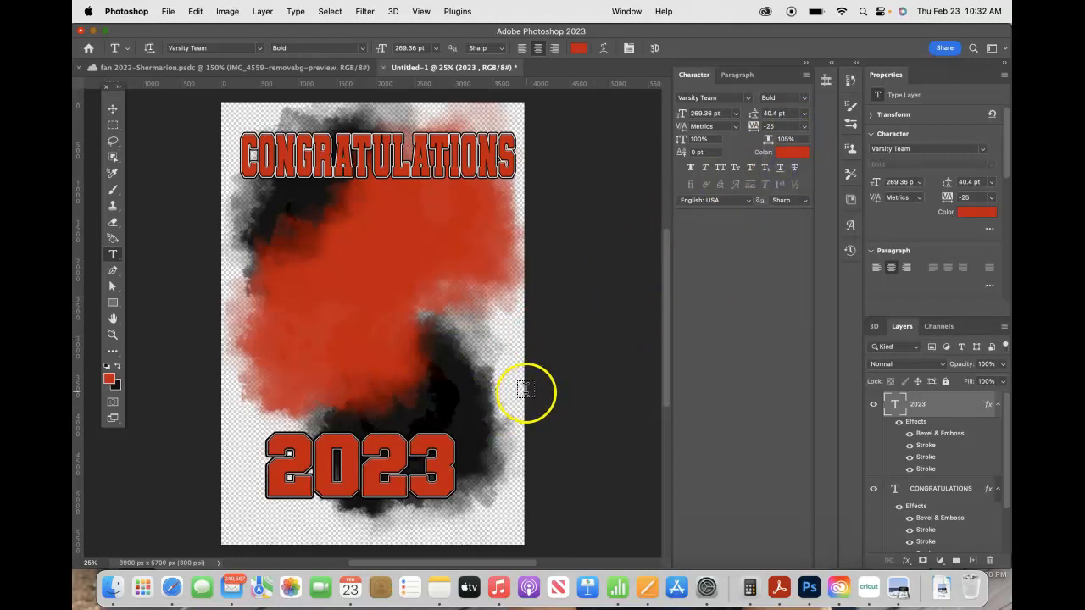
{"action": "left_click", "coordinate": [579, 48]}
{"action": "left_click_drag", "start_coordinate": [651, 229], "coordinate": [607, 212]}
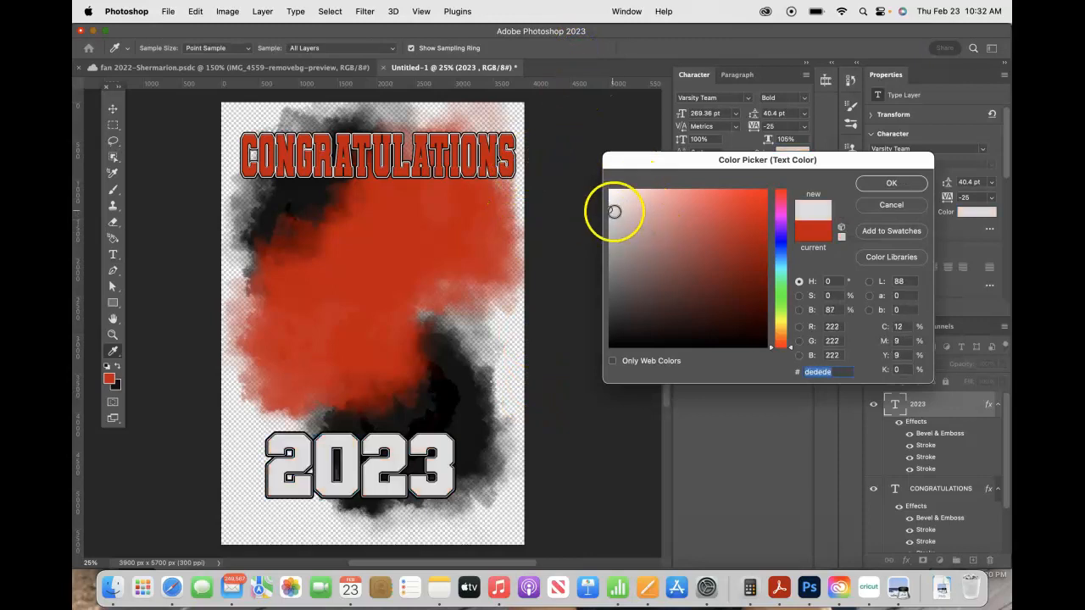
{"action": "left_click", "coordinate": [755, 335]}
{"action": "mouse_move", "coordinate": [678, 270]}
{"action": "left_mouse_down"}
{"action": "mouse_move", "coordinate": [649, 218]}
{"action": "mouse_move", "coordinate": [592, 188]}
{"action": "left_mouse_up"}
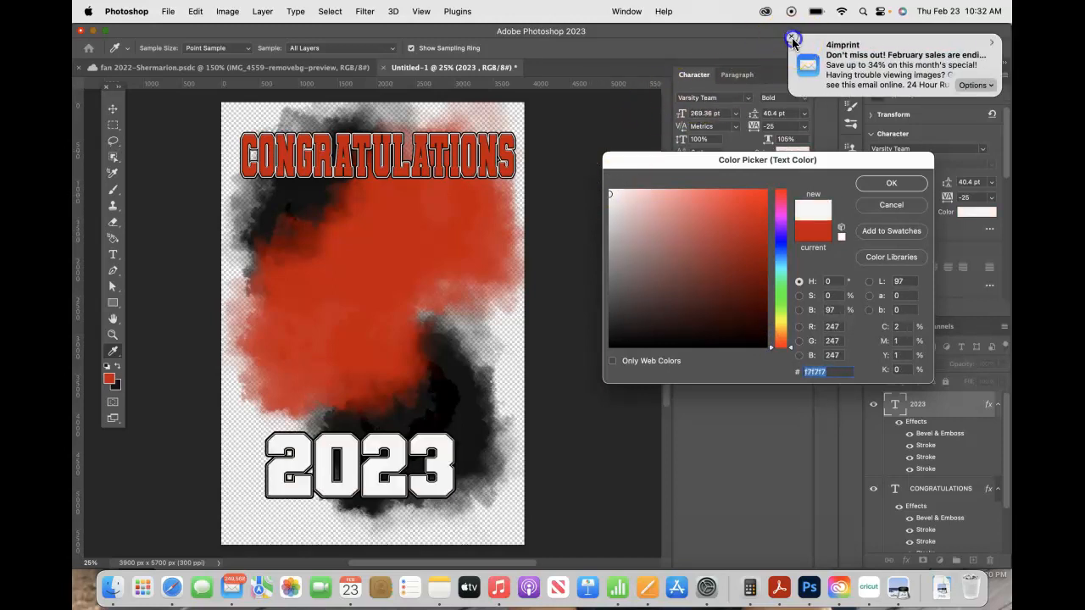
{"action": "left_click", "coordinate": [791, 38]}
{"action": "left_click", "coordinate": [633, 204]}
{"action": "left_click_drag", "start_coordinate": [632, 204], "coordinate": [618, 273]}
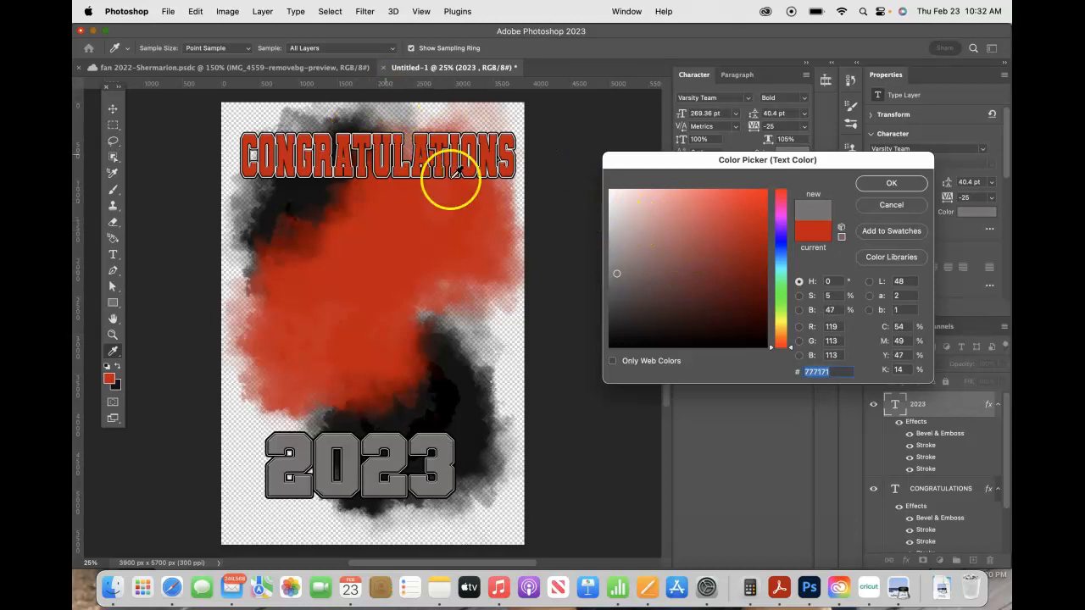
{"action": "left_click_drag", "start_coordinate": [738, 291], "coordinate": [791, 373]}
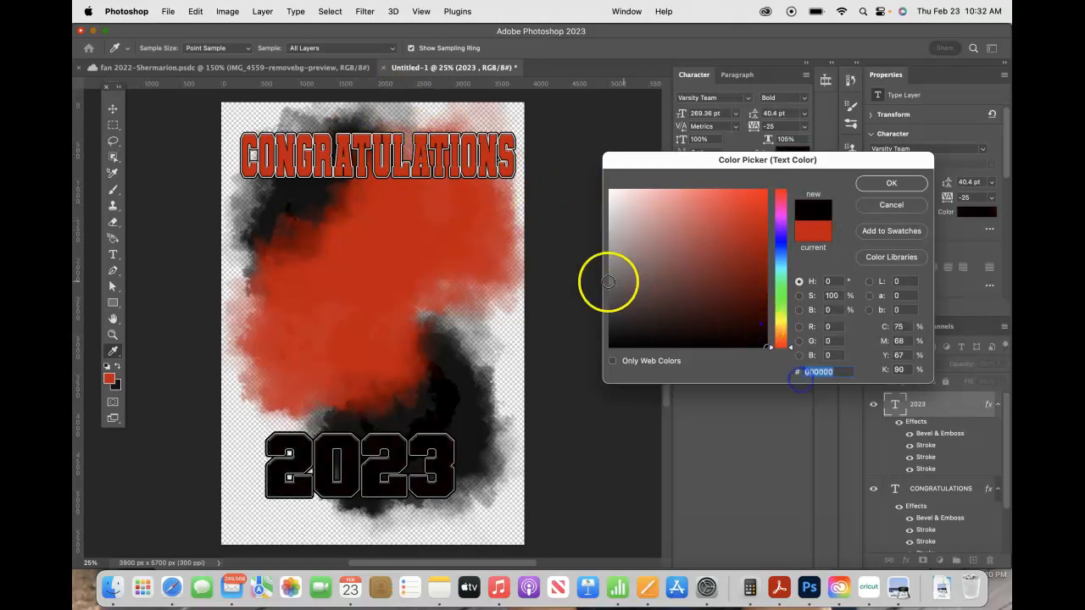
{"action": "left_click", "coordinate": [891, 204]}
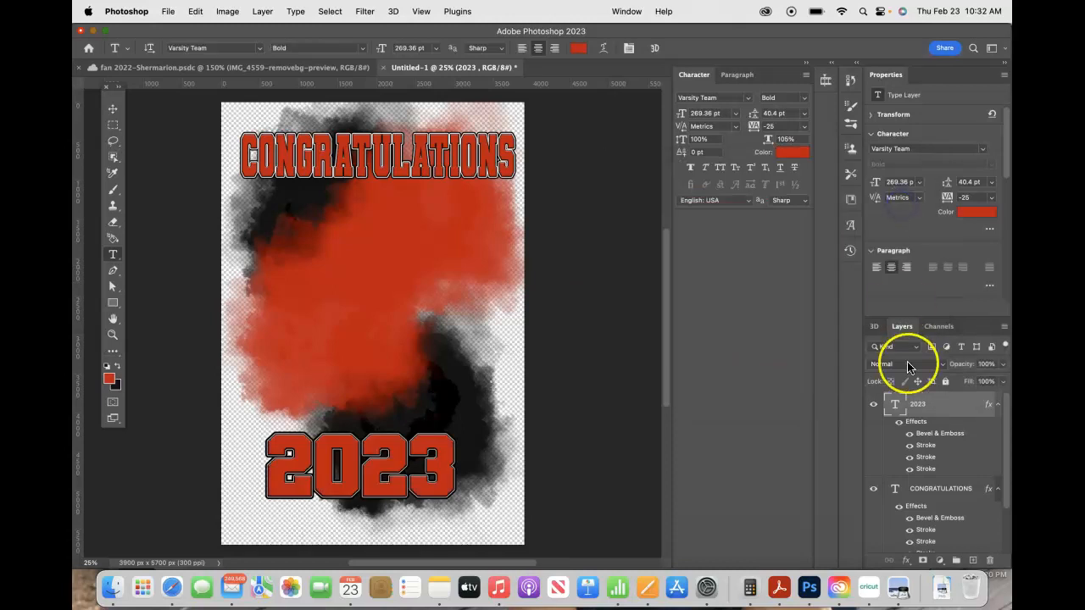
Step: Try a gradient overlay on the 2023 text using the red-to-black preset
{"action": "left_click", "coordinate": [906, 560]}
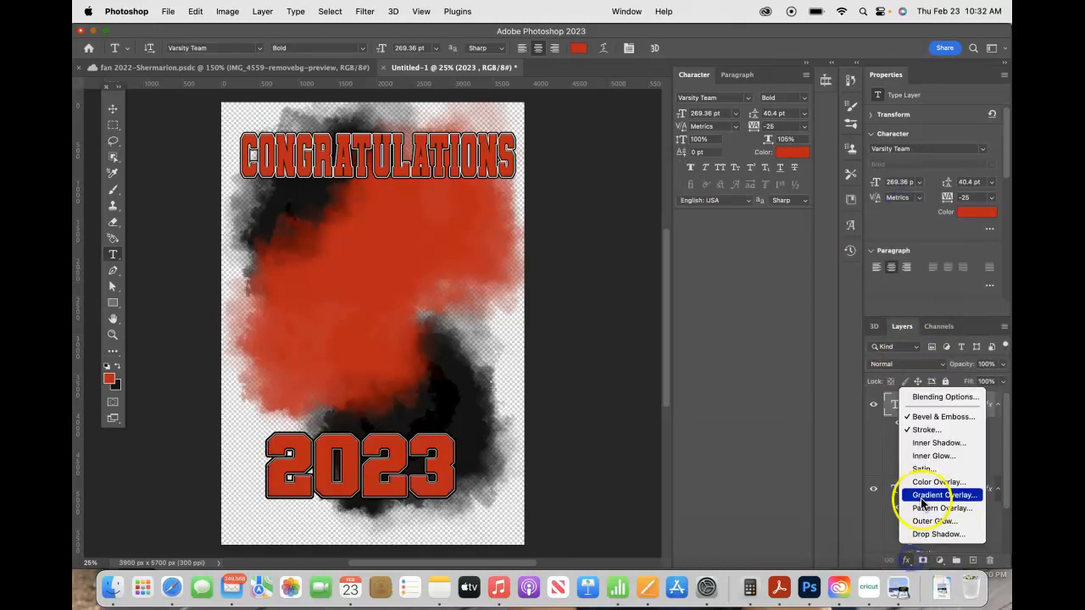
{"action": "left_click", "coordinate": [927, 496]}
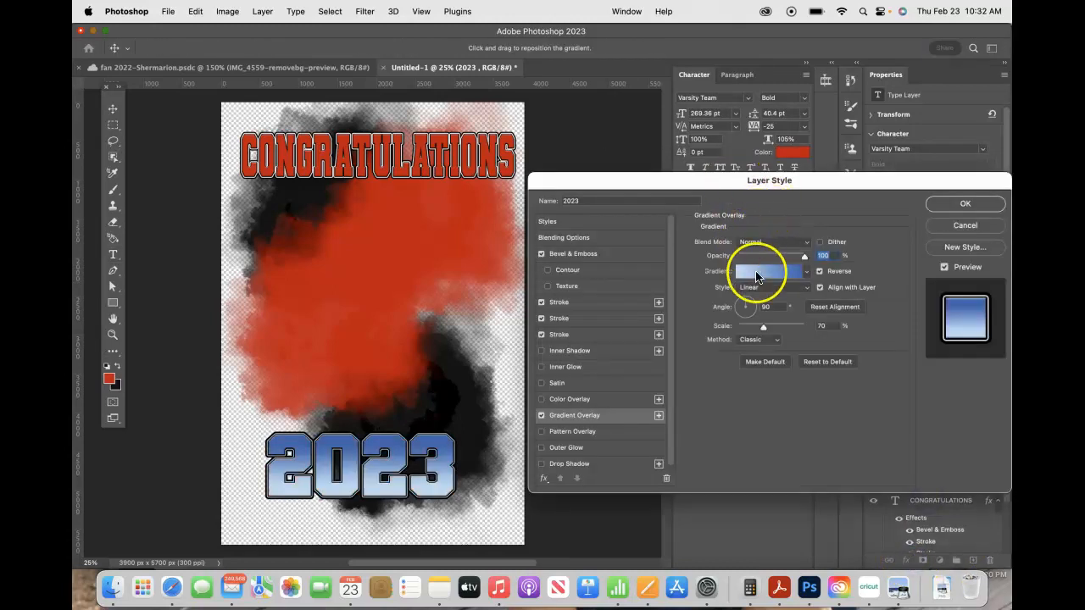
{"action": "left_click", "coordinate": [755, 273]}
{"action": "scroll", "coordinate": [702, 164], "scroll_direction": "down", "scroll_amount": 10}
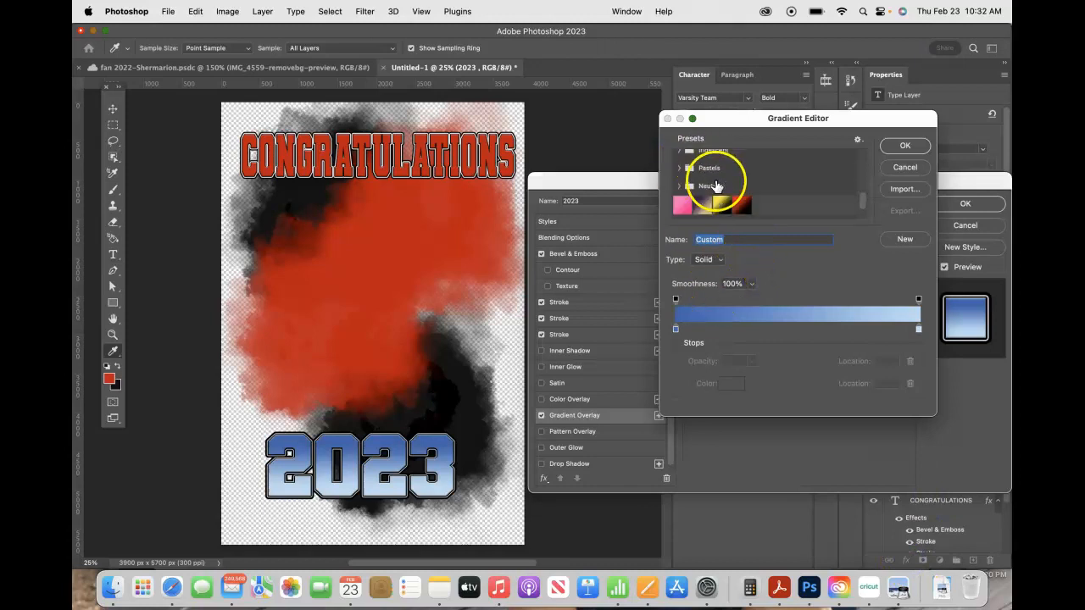
{"action": "left_click", "coordinate": [742, 203]}
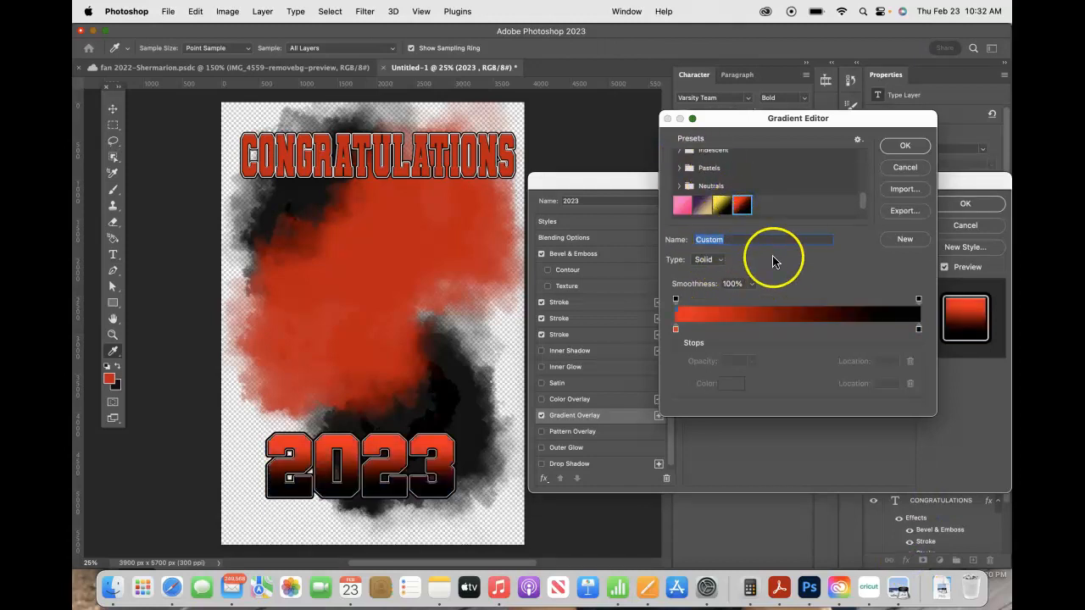
Step: Recolour the gradient's red stop to c90000, sampled from the red paint area of the background, and accept the gradient
{"action": "left_click", "coordinate": [675, 329]}
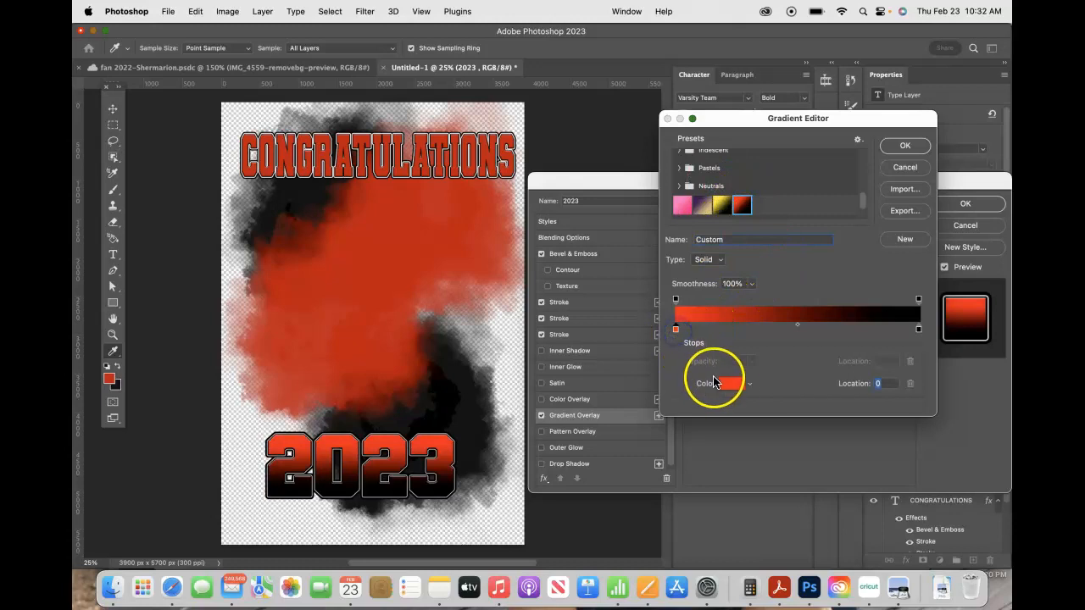
{"action": "left_click", "coordinate": [727, 383]}
{"action": "left_click_drag", "start_coordinate": [433, 223], "coordinate": [412, 223]}
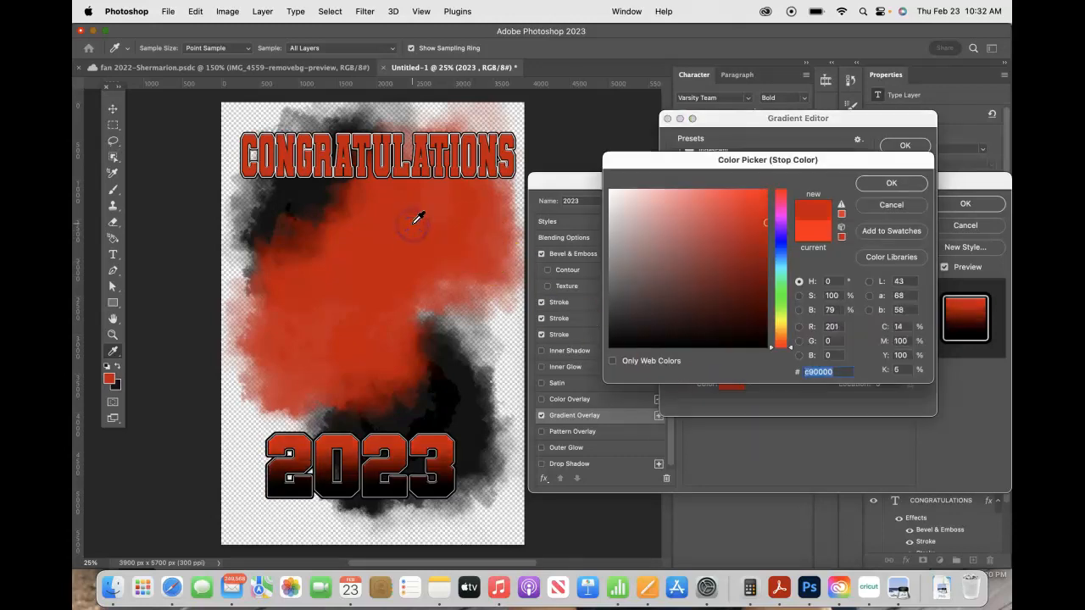
{"action": "left_click", "coordinate": [873, 183]}
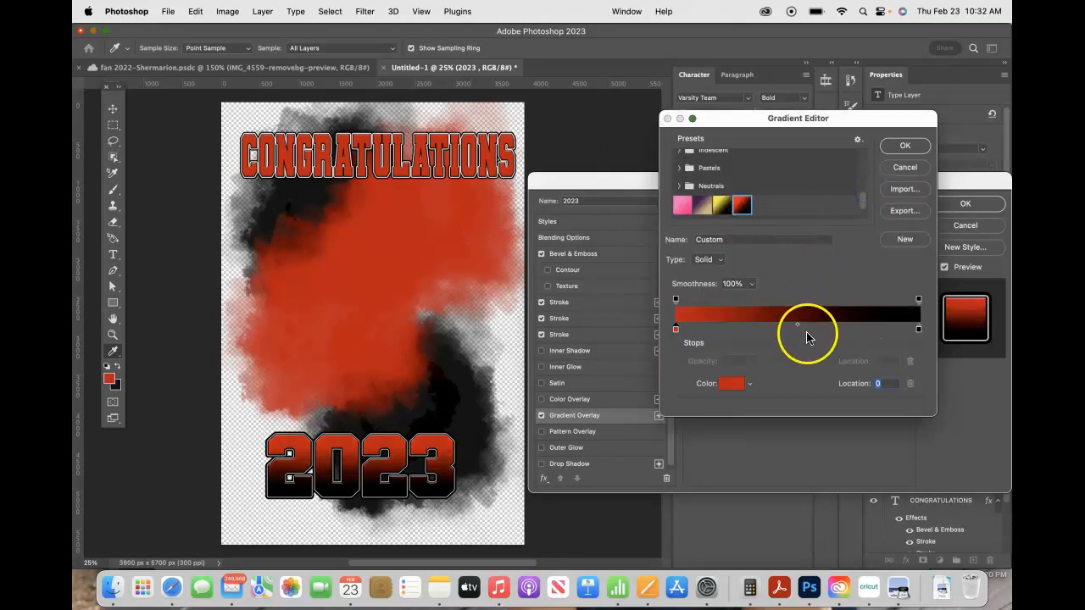
{"action": "left_click", "coordinate": [904, 146]}
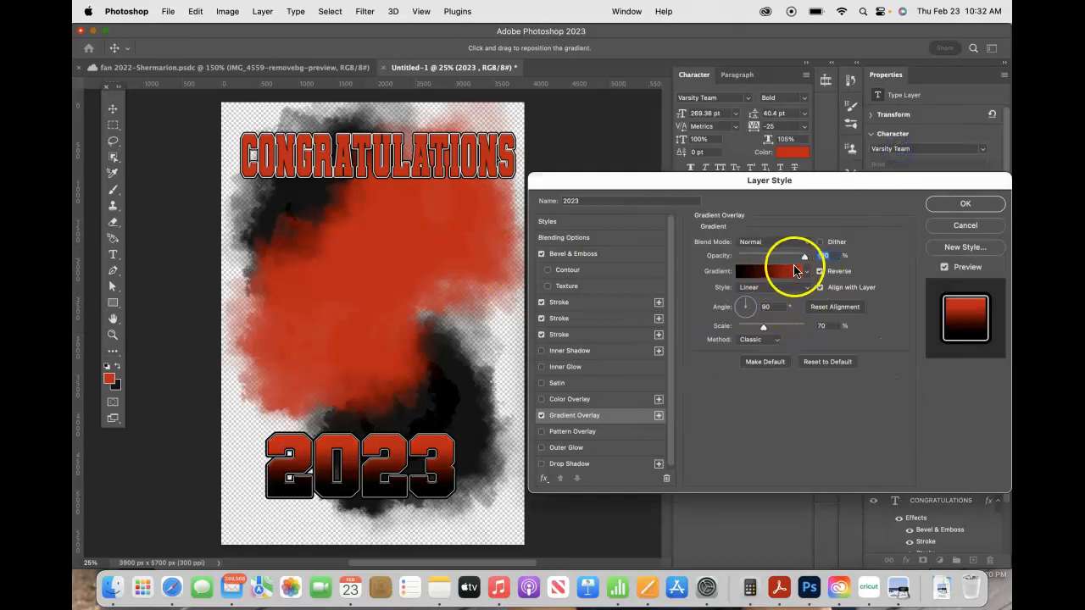
Step: Try the 2023 gradient at 36% scale with other styles and Reverse off, and switch the gradient overlay off
{"action": "left_click", "coordinate": [765, 330]}
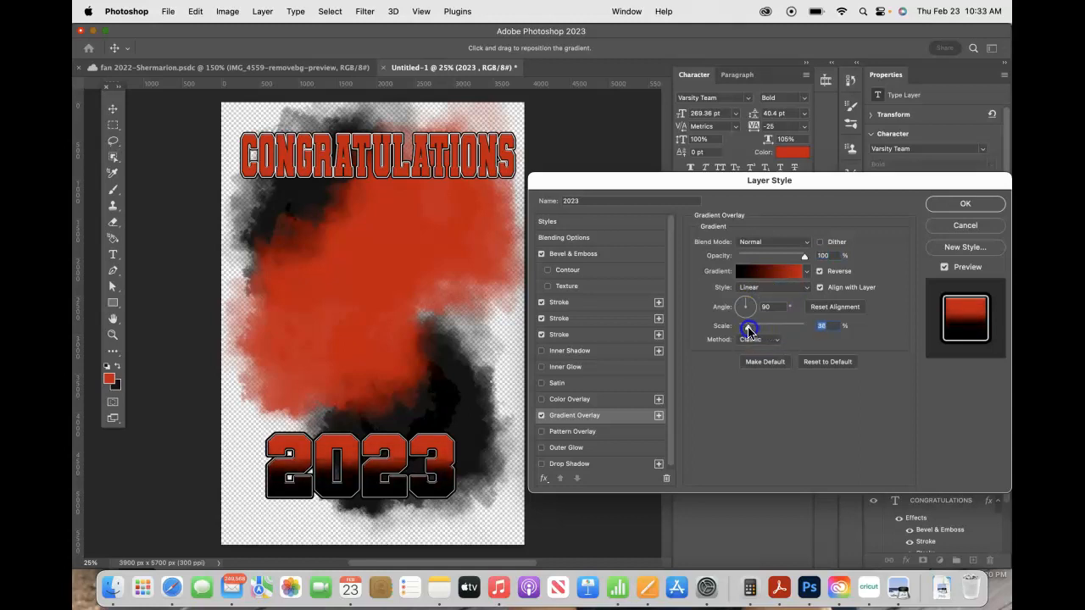
{"action": "left_click", "coordinate": [765, 288]}
{"action": "left_click", "coordinate": [766, 302]}
{"action": "left_click", "coordinate": [757, 290]}
{"action": "left_click", "coordinate": [760, 305]}
{"action": "left_click", "coordinate": [760, 290]}
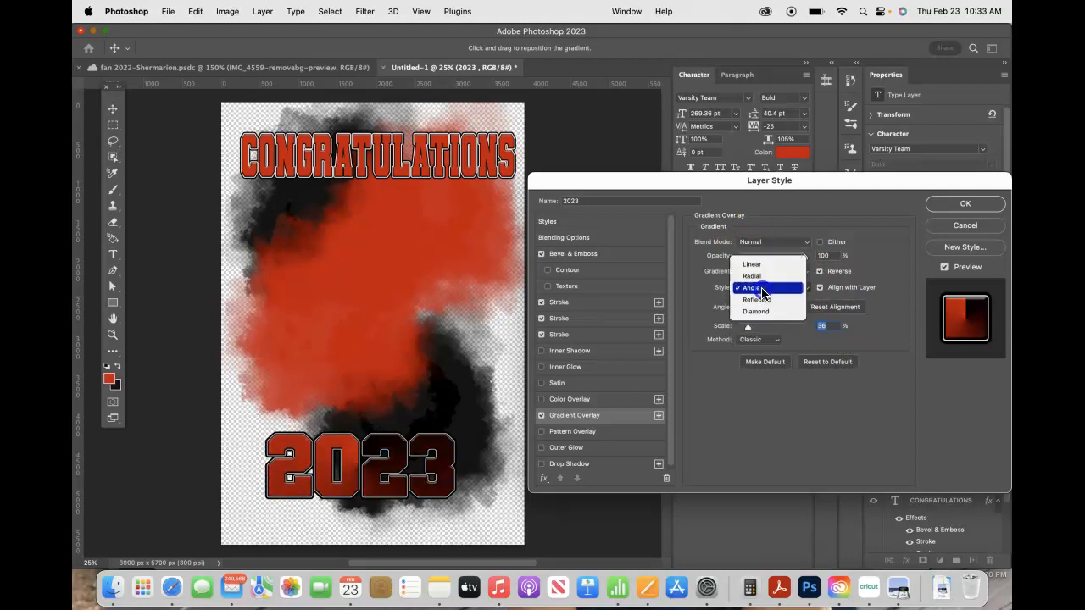
{"action": "left_click", "coordinate": [778, 270]}
{"action": "left_click", "coordinate": [819, 272]}
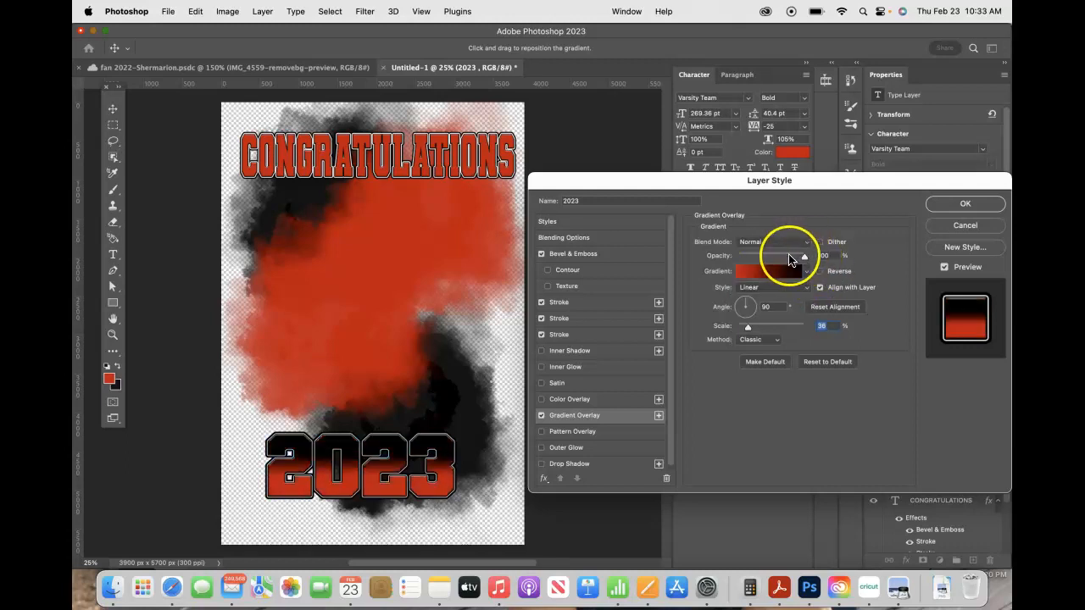
{"action": "left_click", "coordinate": [542, 416]}
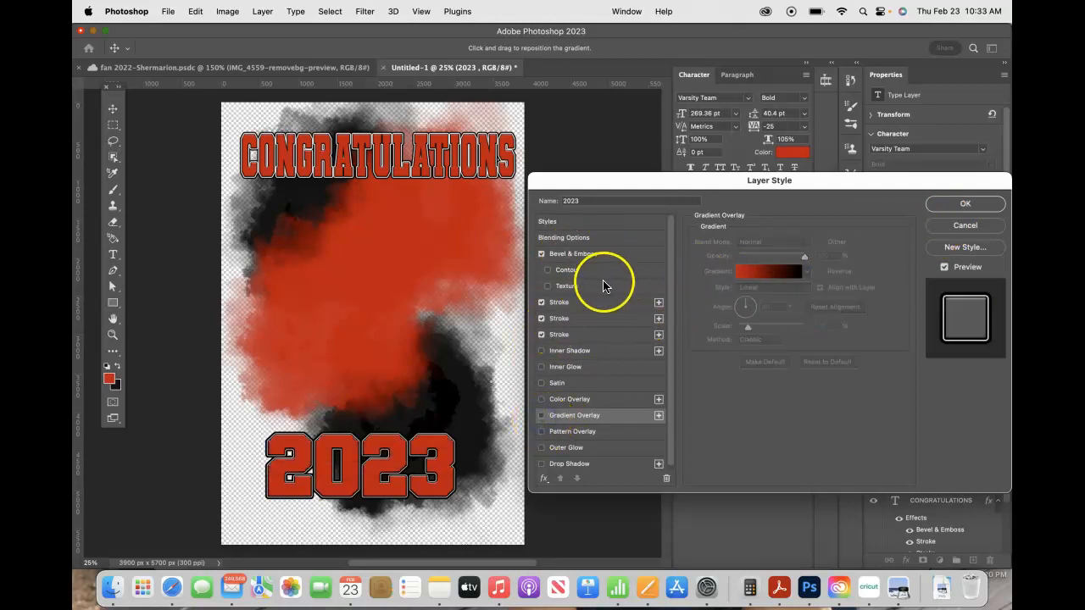
Step: Raise the 2023 text's Bevel & Emboss depth to 313% and its size to 35 px, and apply the layer style
{"action": "left_click", "coordinate": [557, 254]}
{"action": "left_click", "coordinate": [754, 269]}
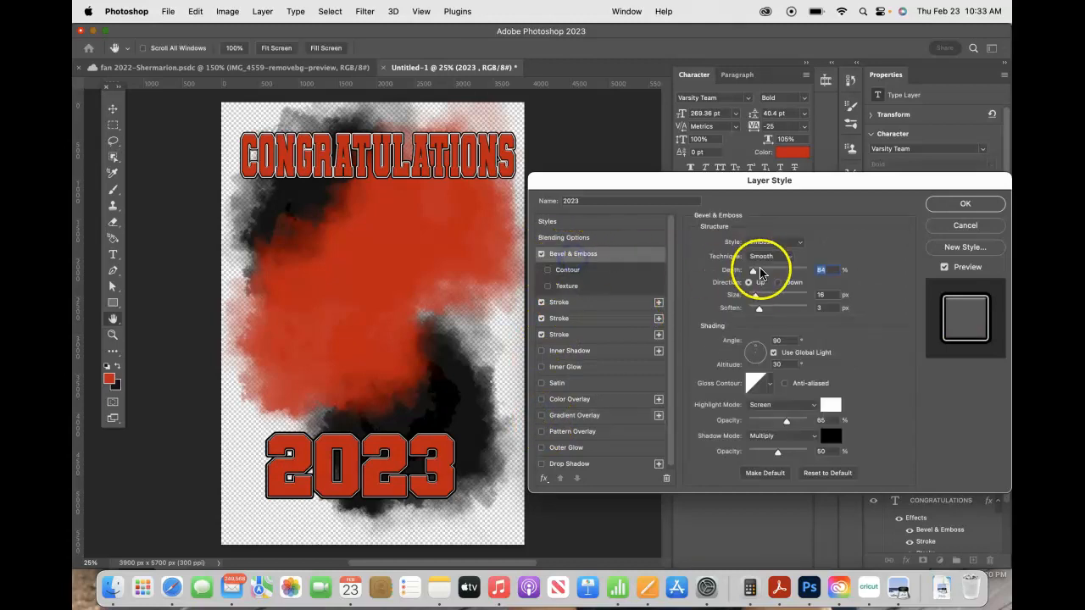
{"action": "left_click_drag", "start_coordinate": [753, 273], "coordinate": [758, 298]}
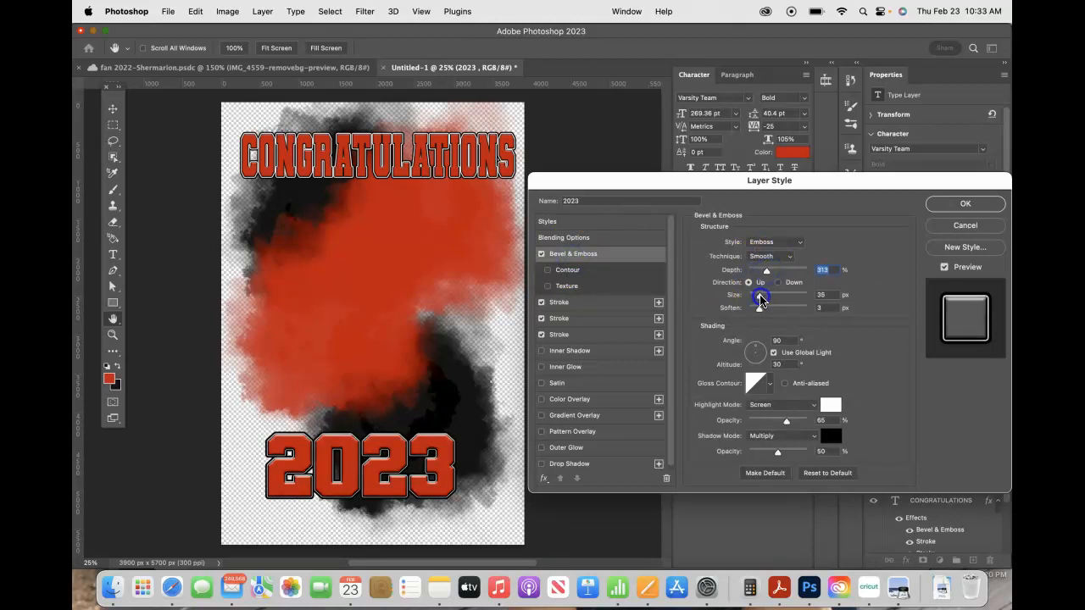
{"action": "left_click", "coordinate": [957, 205]}
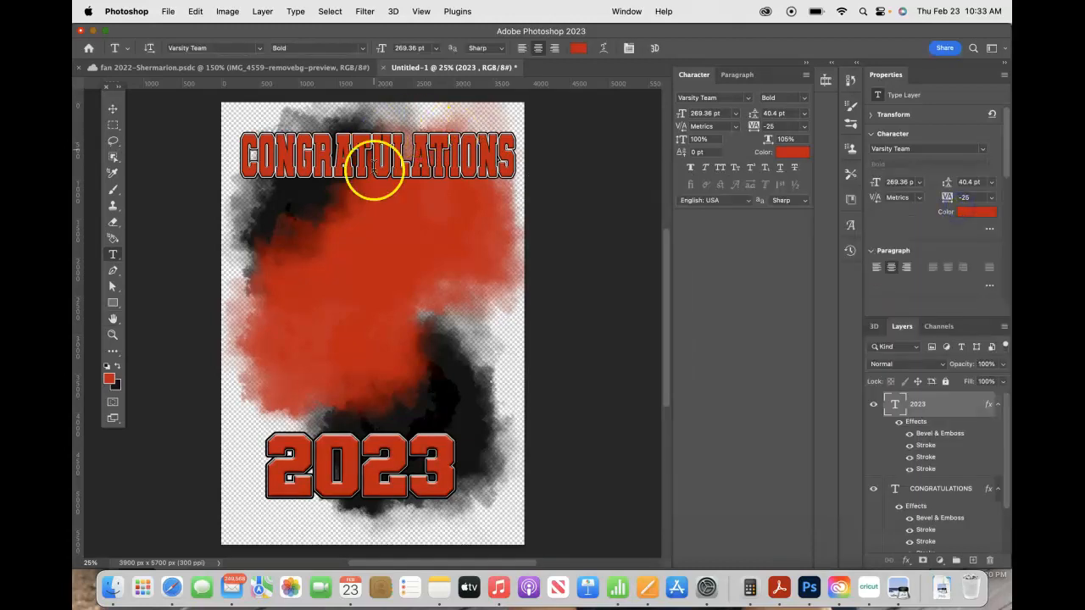
{"action": "left_click", "coordinate": [375, 168]}
{"action": "left_click", "coordinate": [677, 50]}
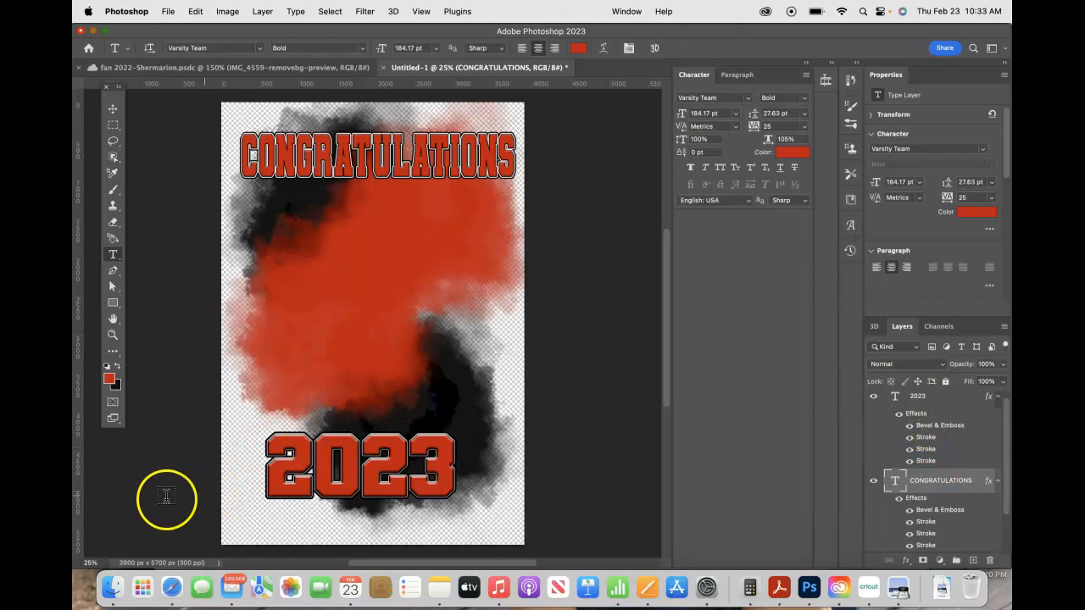
Step: Move the 2023 text to the right and slightly down, over the black paint near the canvas's lower edge
{"action": "left_click", "coordinate": [358, 460]}
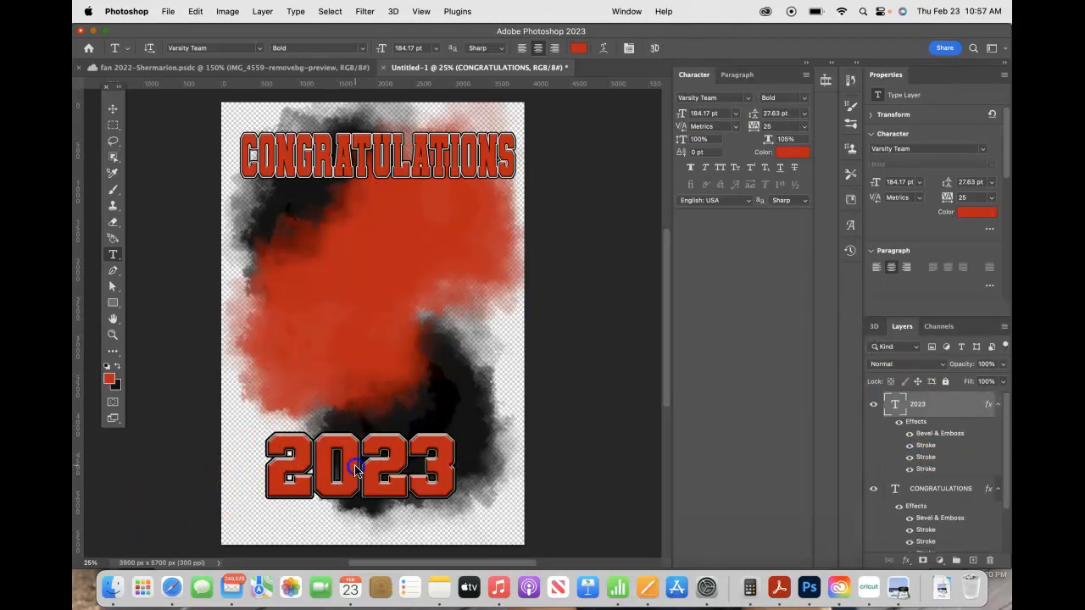
{"action": "left_click_drag", "start_coordinate": [371, 518], "coordinate": [408, 538]}
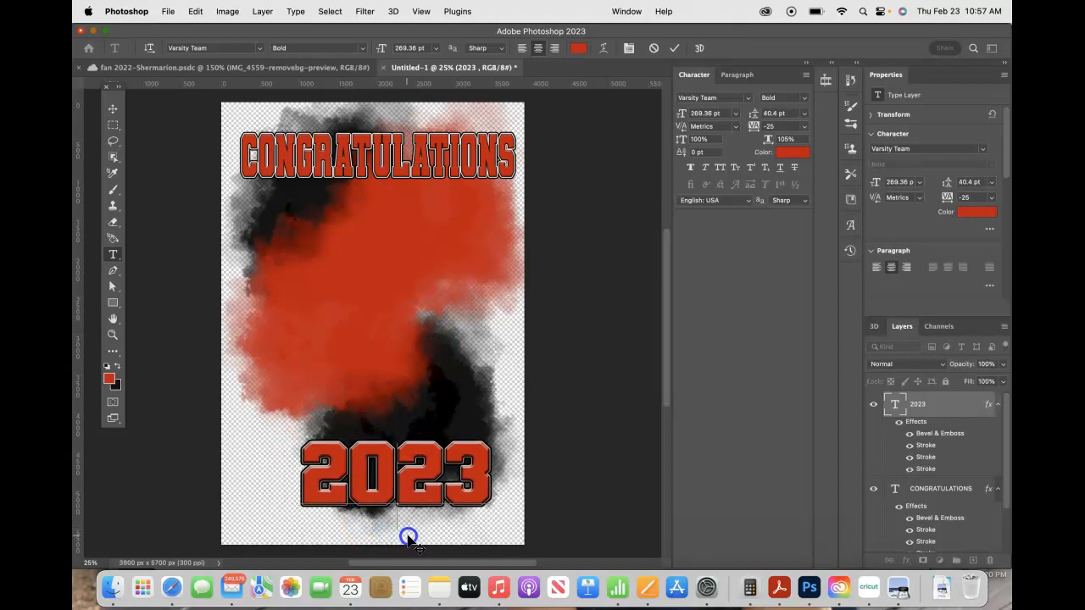
{"action": "left_click", "coordinate": [675, 48]}
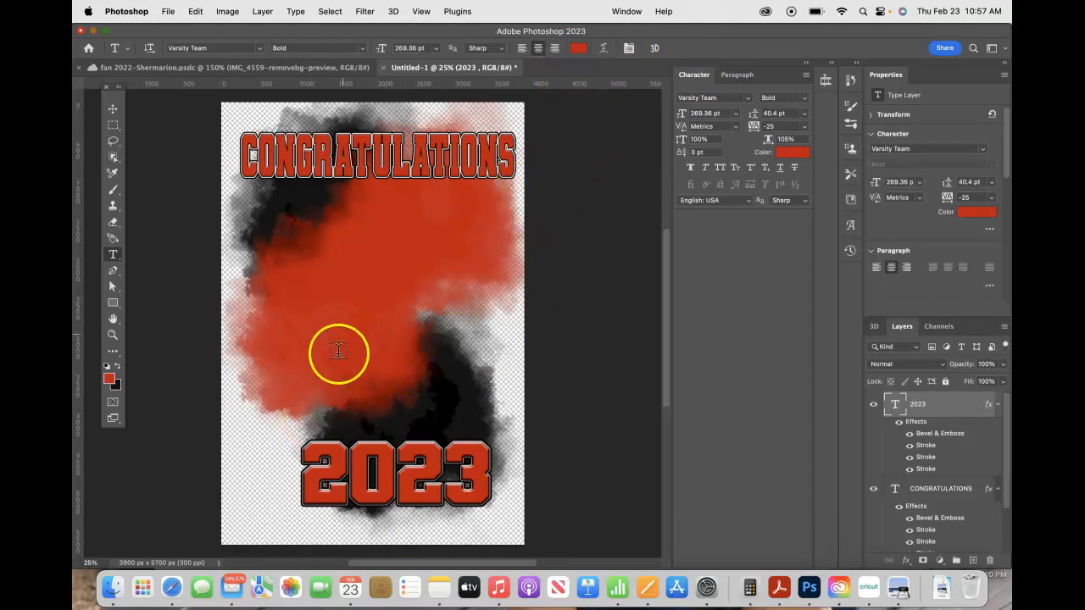
Step: Add a new text layer reading "Class of" above the 2023 text
{"action": "left_click", "coordinate": [303, 426]}
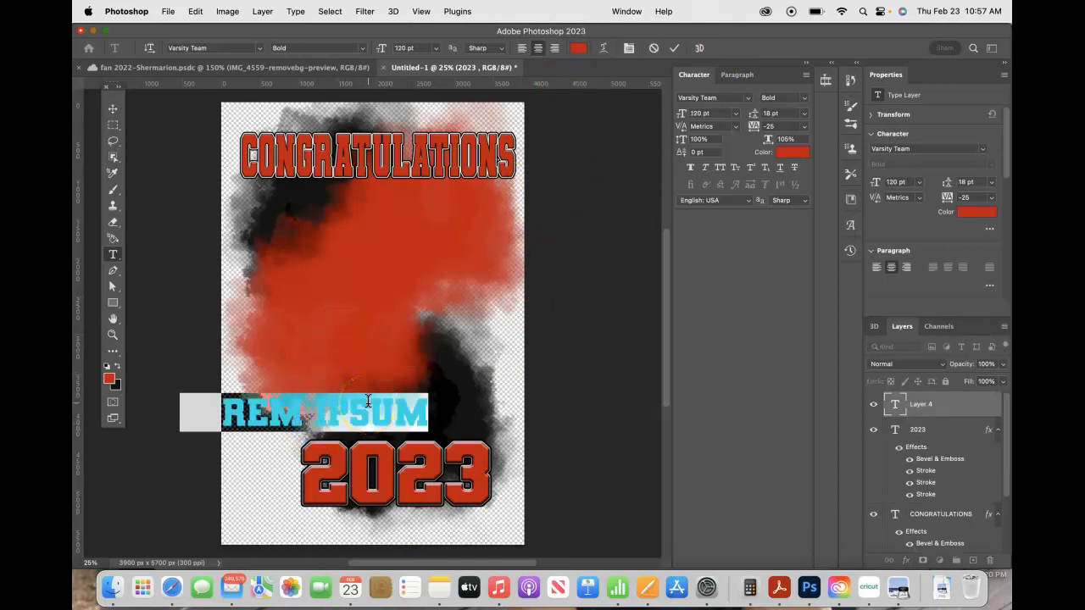
{"action": "type", "text": "CLASS OD"}
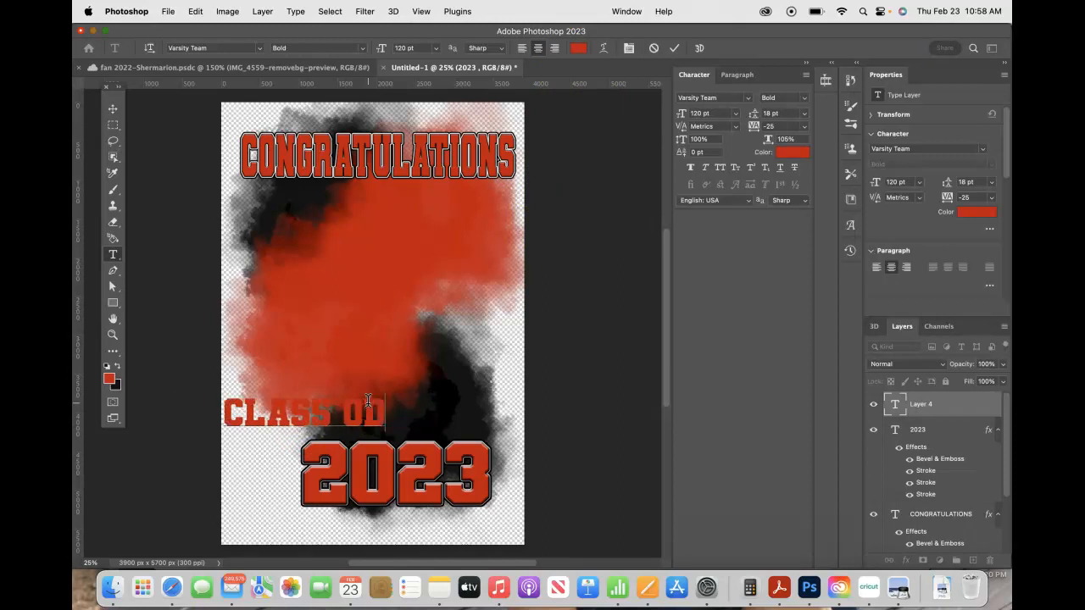
{"action": "key", "text": "BackSpace"}
{"action": "type", "text": "F"}
{"action": "left_click", "coordinate": [674, 49]}
Step: Change the "Class of" text to the Million Harmony font and centre it just above 2023
{"action": "left_click", "coordinate": [258, 48]}
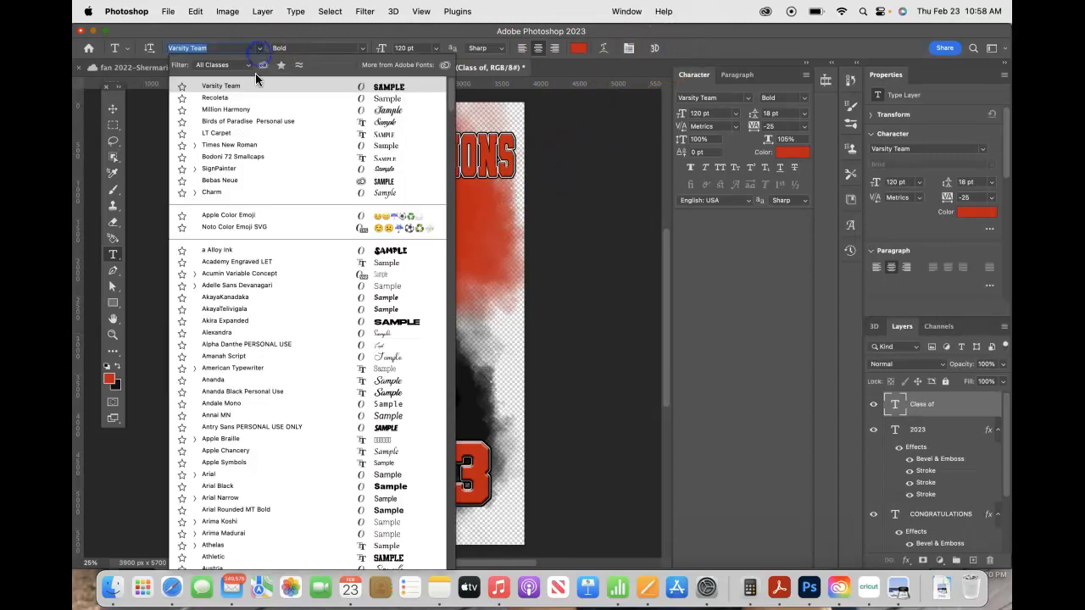
{"action": "left_click", "coordinate": [254, 109]}
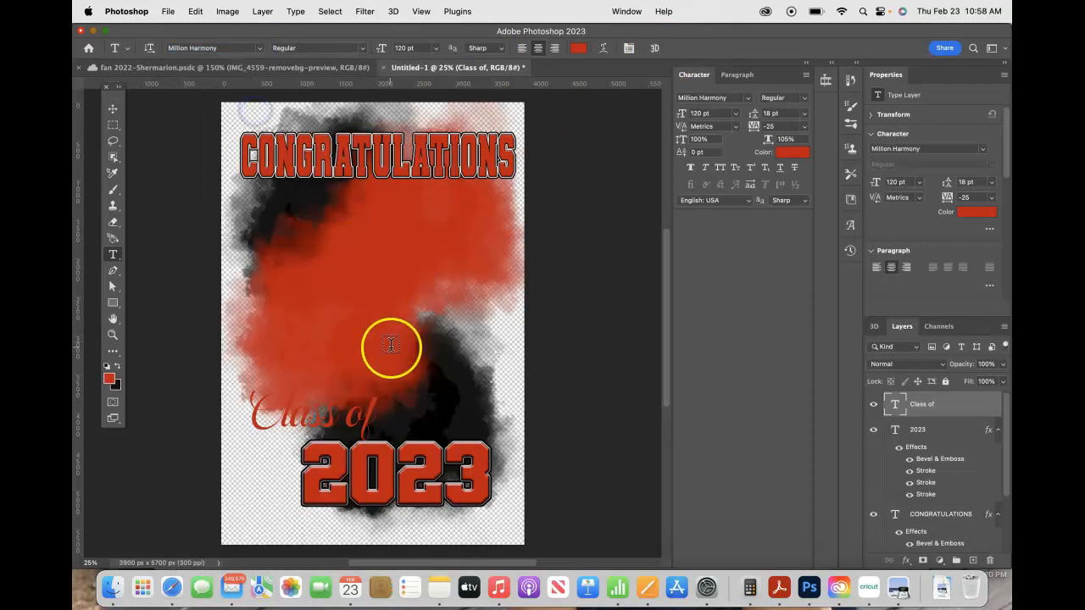
{"action": "left_click", "coordinate": [319, 416]}
{"action": "left_click_drag", "start_coordinate": [341, 505], "coordinate": [440, 514]}
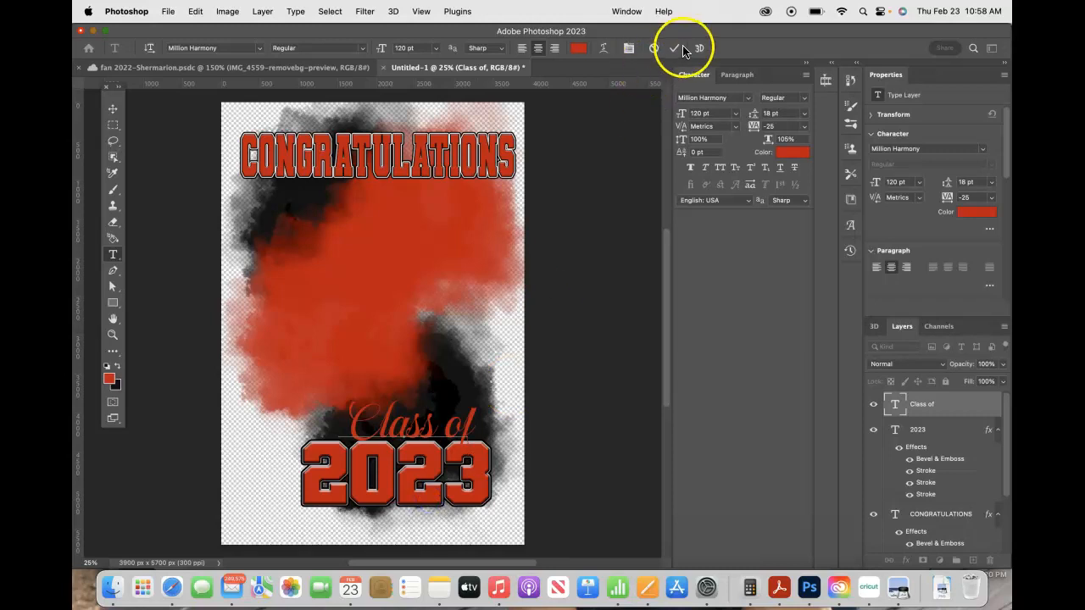
Step: Set the "Class of" text colour to black (000000)
{"action": "left_click", "coordinate": [577, 49]}
{"action": "left_click_drag", "start_coordinate": [624, 234], "coordinate": [562, 399]}
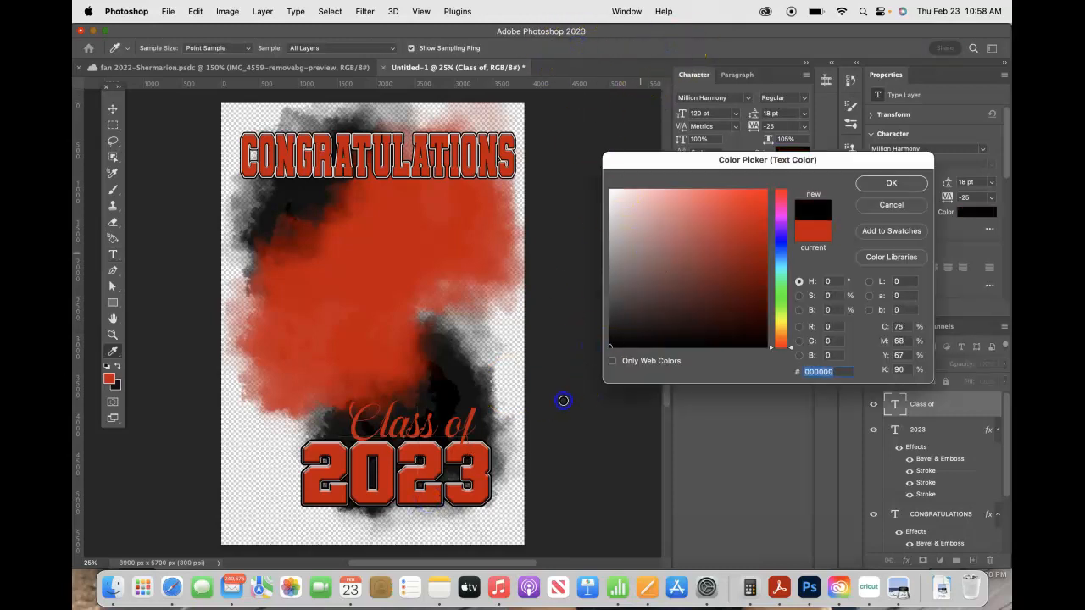
{"action": "left_click", "coordinate": [881, 184]}
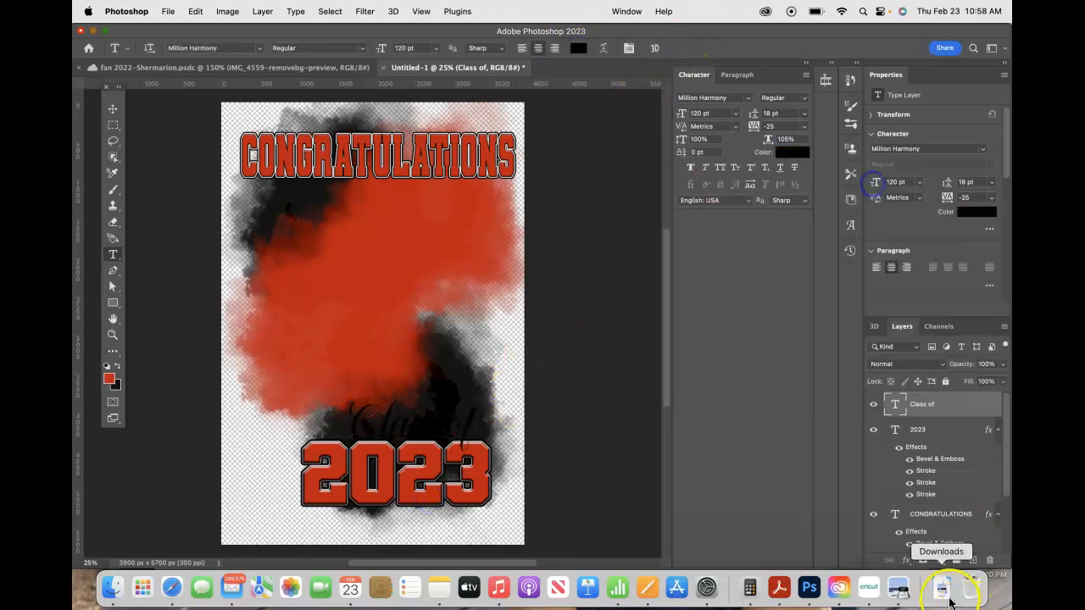
Step: Give the "Class of" text an outside stroke in near-white ededed, 7 px wide
{"action": "left_click", "coordinate": [903, 561]}
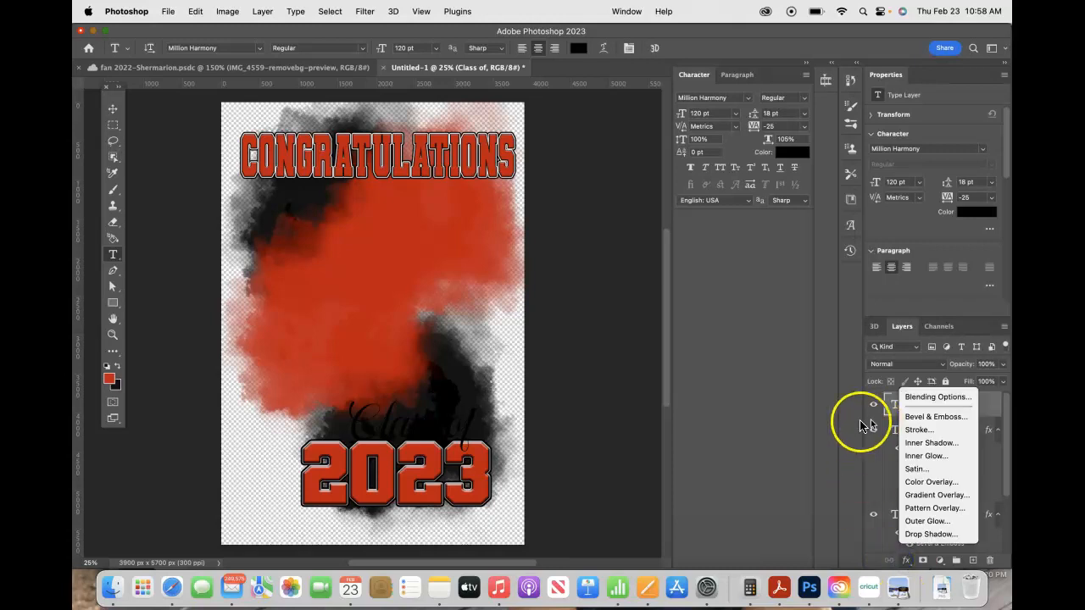
{"action": "left_click", "coordinate": [919, 430]}
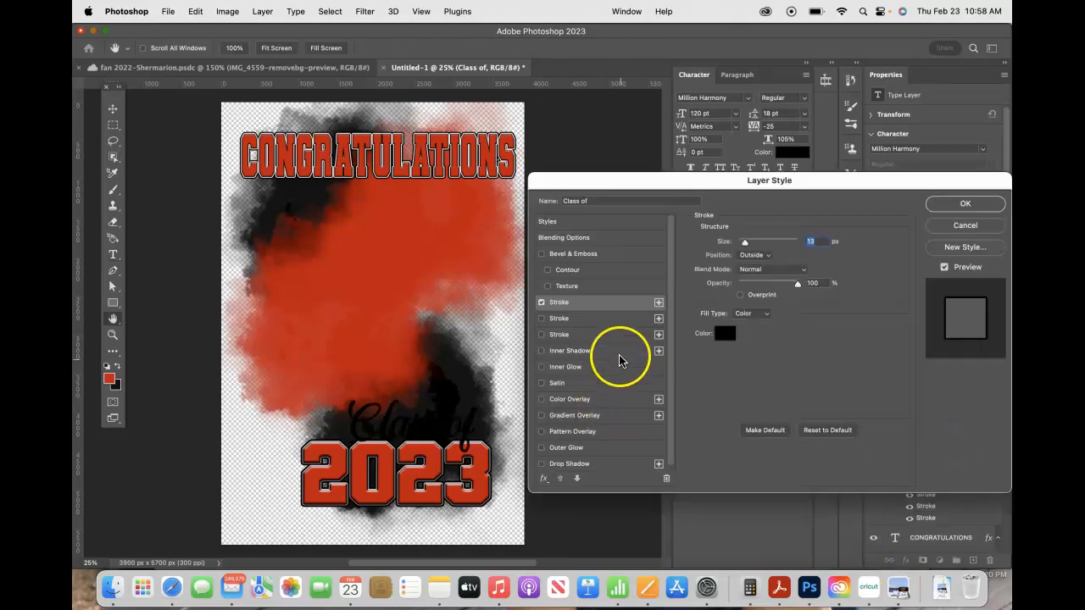
{"action": "left_click", "coordinate": [727, 333]}
{"action": "left_click", "coordinate": [649, 254]}
{"action": "left_click", "coordinate": [608, 205]}
{"action": "left_click_drag", "start_coordinate": [608, 205], "coordinate": [608, 200]}
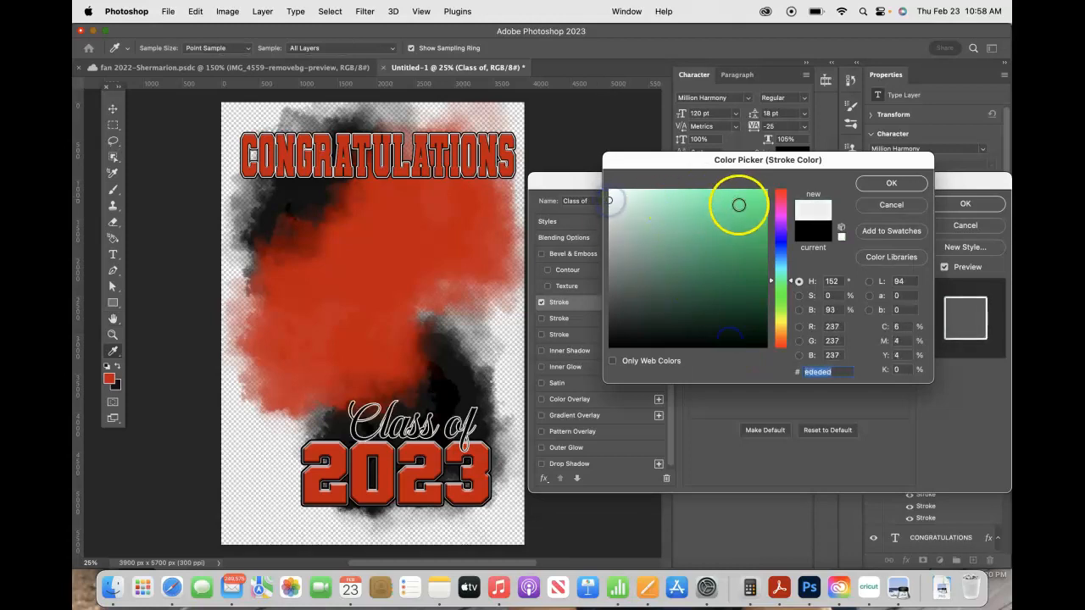
{"action": "left_click", "coordinate": [863, 186]}
{"action": "left_click_drag", "start_coordinate": [746, 243], "coordinate": [742, 243]}
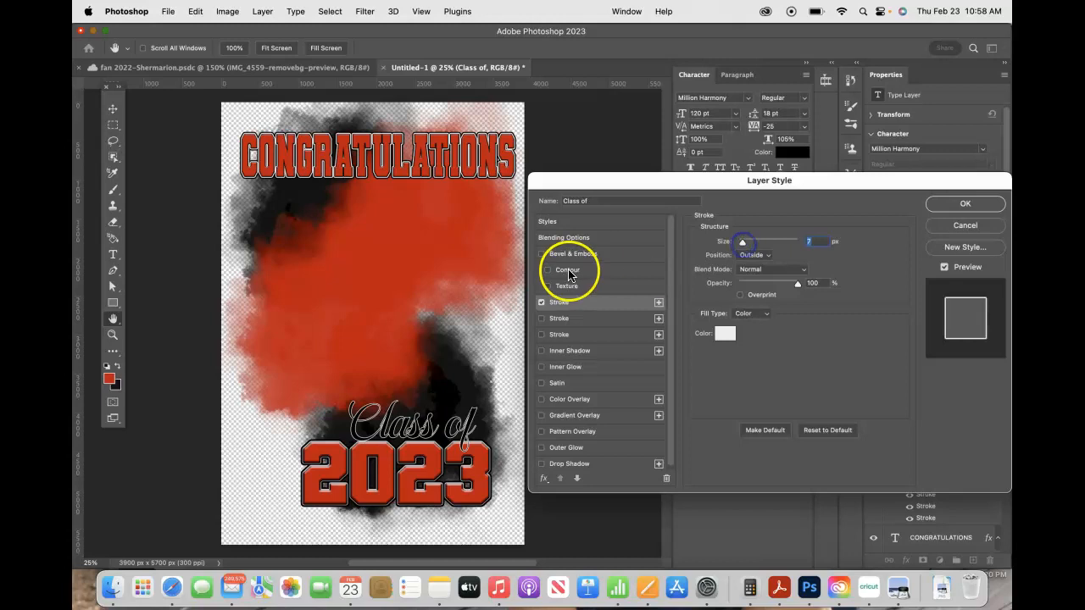
Step: Try Bevel & Emboss on the "Class of" text, switch it off again and apply the layer style
{"action": "left_click", "coordinate": [541, 254]}
{"action": "left_click", "coordinate": [541, 254]}
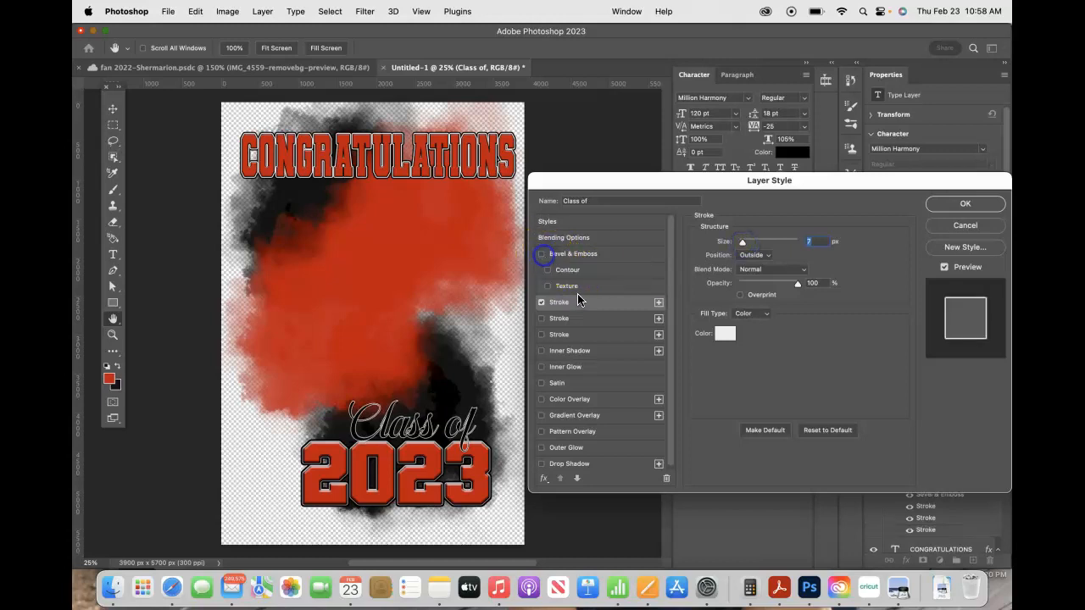
{"action": "left_click", "coordinate": [742, 243]}
{"action": "left_click", "coordinate": [958, 207]}
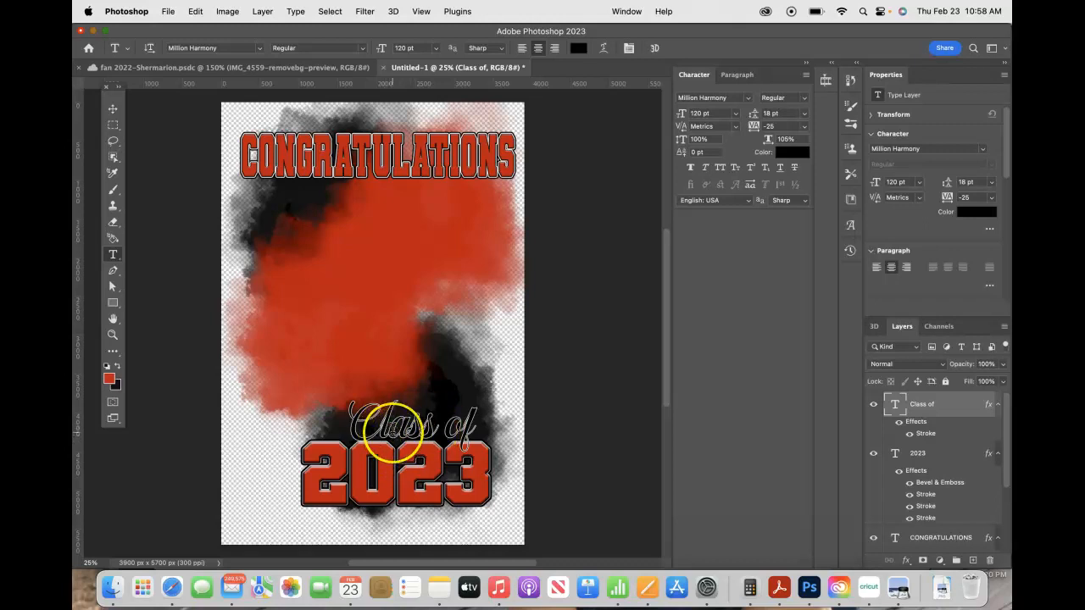
Step: Change the 2023 text colour to black (000000)
{"action": "left_click", "coordinate": [404, 469]}
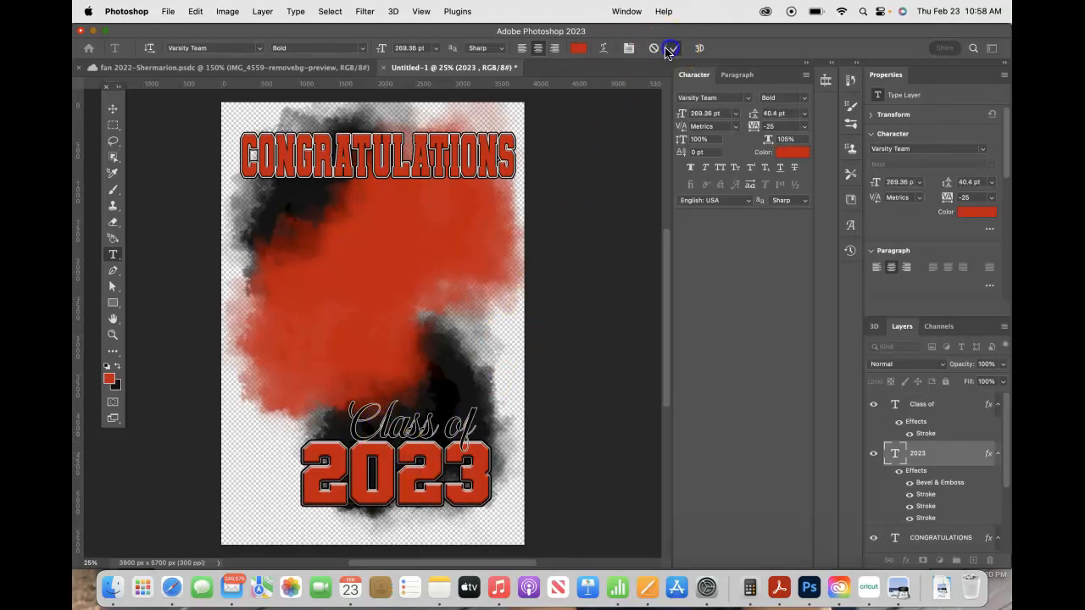
{"action": "left_click", "coordinate": [579, 49]}
{"action": "left_click", "coordinate": [609, 332]}
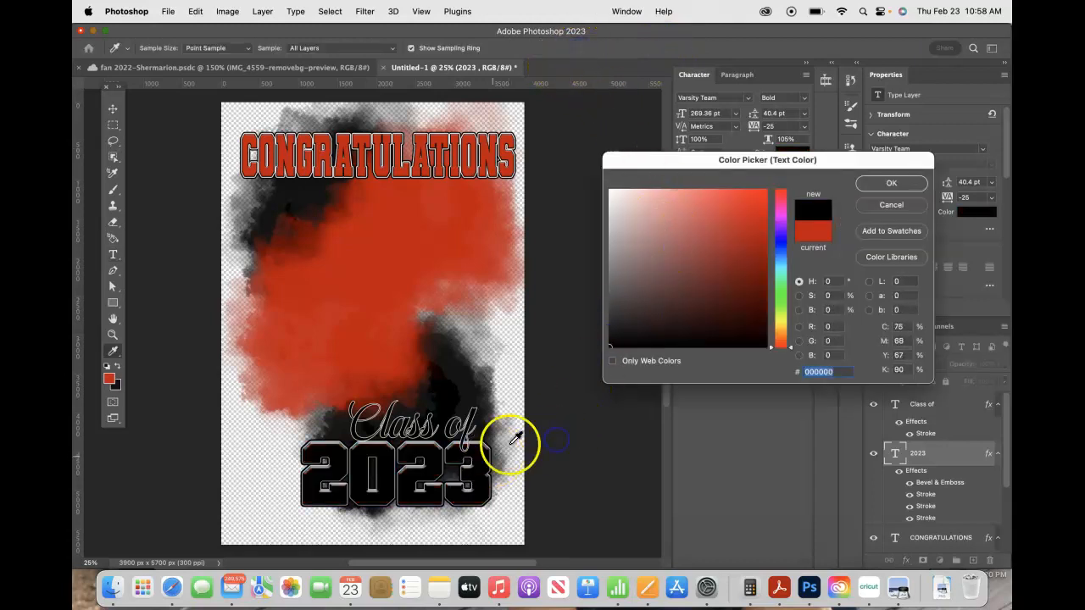
{"action": "left_click", "coordinate": [891, 182]}
Step: Change the "Class of" text colour to the red sampled from the background splash (ca0000)
{"action": "left_click", "coordinate": [438, 421]}
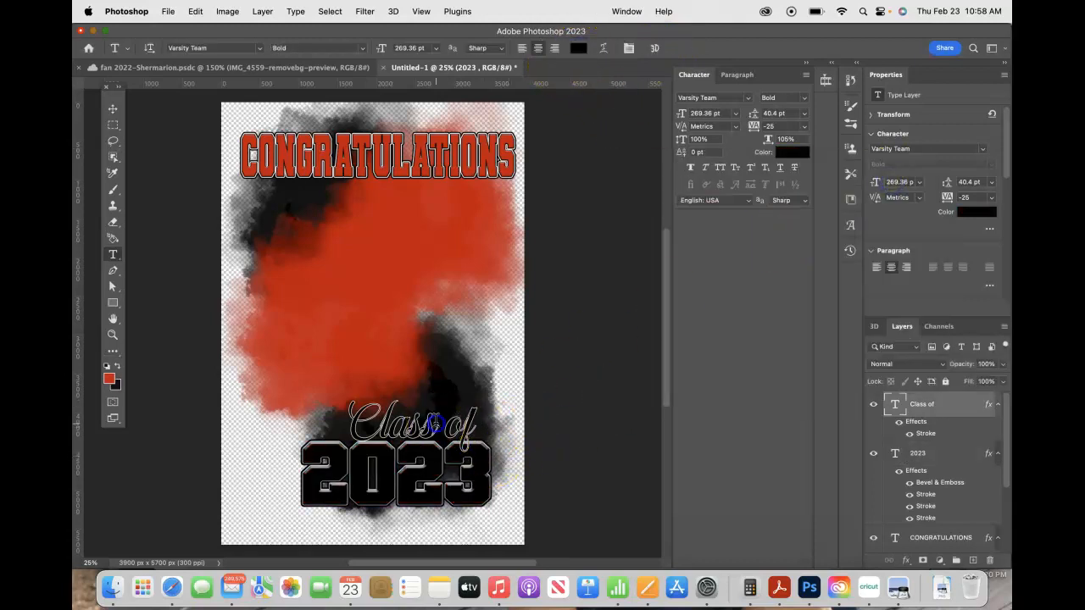
{"action": "left_click", "coordinate": [579, 49]}
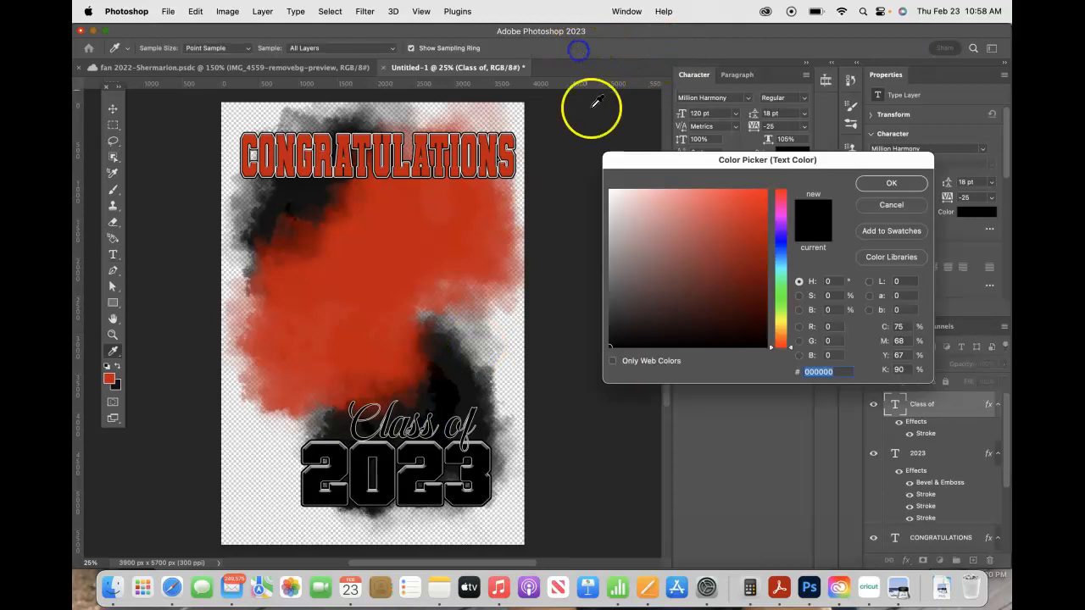
{"action": "left_click", "coordinate": [431, 244]}
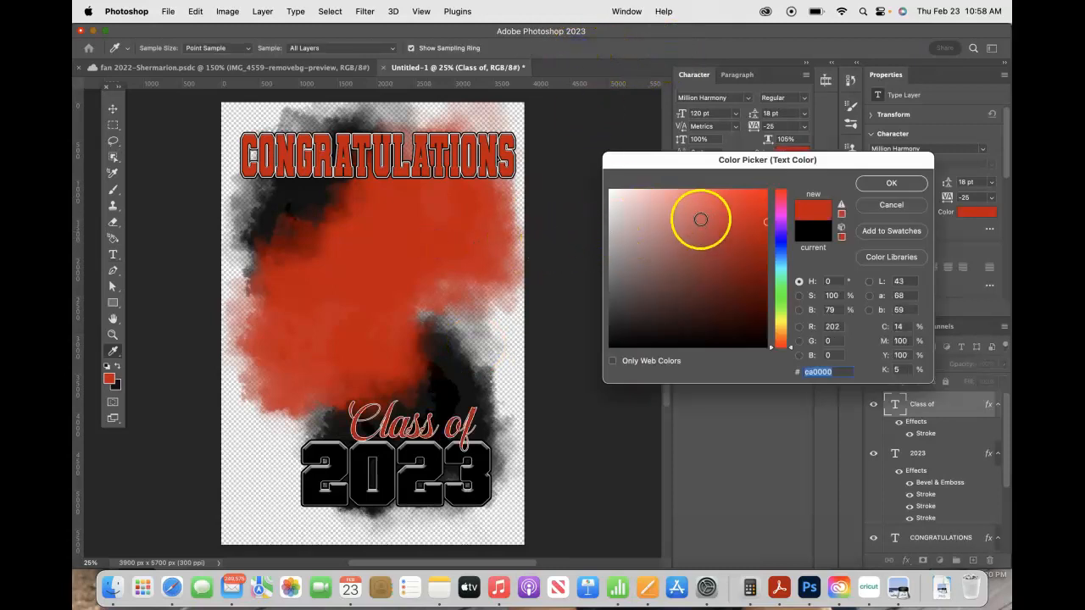
{"action": "left_click", "coordinate": [879, 188]}
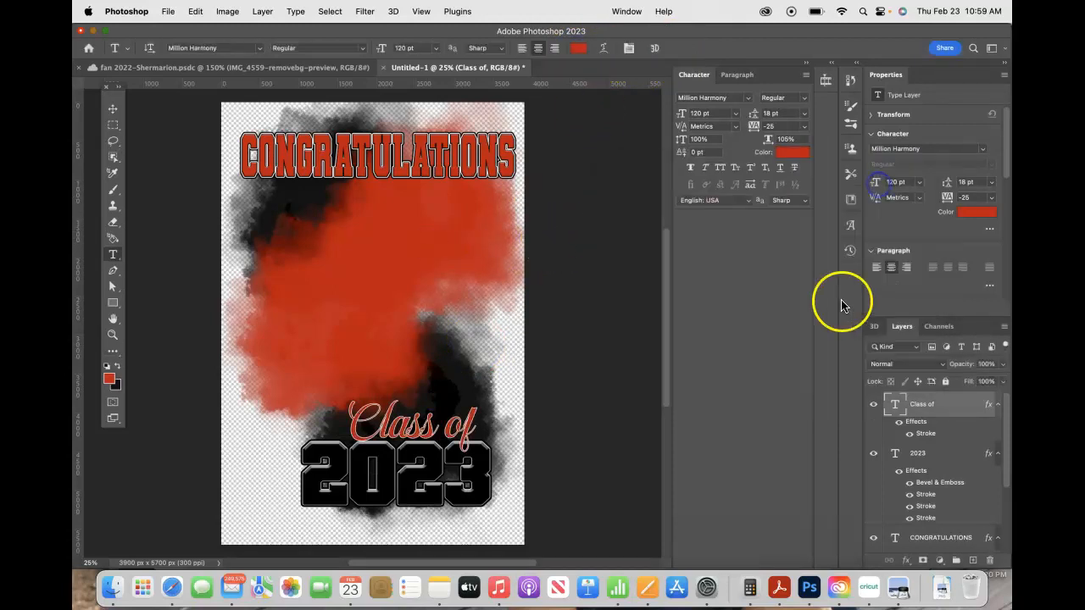
Step: Add a second outside stroke to the "Class of" text in black (000000), 21 px wide
{"action": "double_click", "coordinate": [930, 439]}
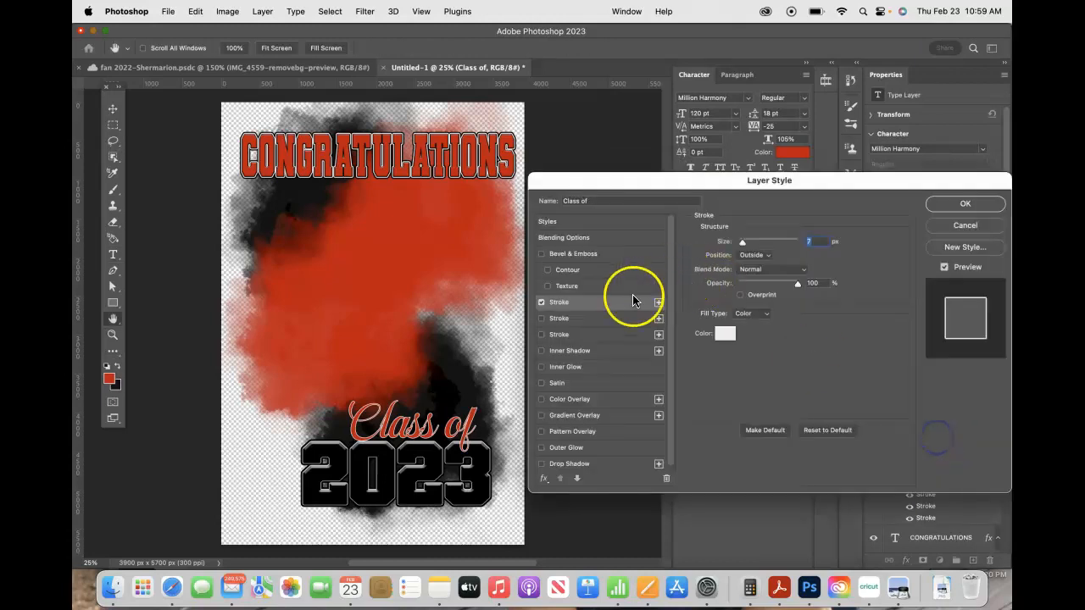
{"action": "left_click", "coordinate": [608, 318]}
{"action": "left_click", "coordinate": [720, 333]}
{"action": "left_click_drag", "start_coordinate": [717, 334], "coordinate": [567, 394]}
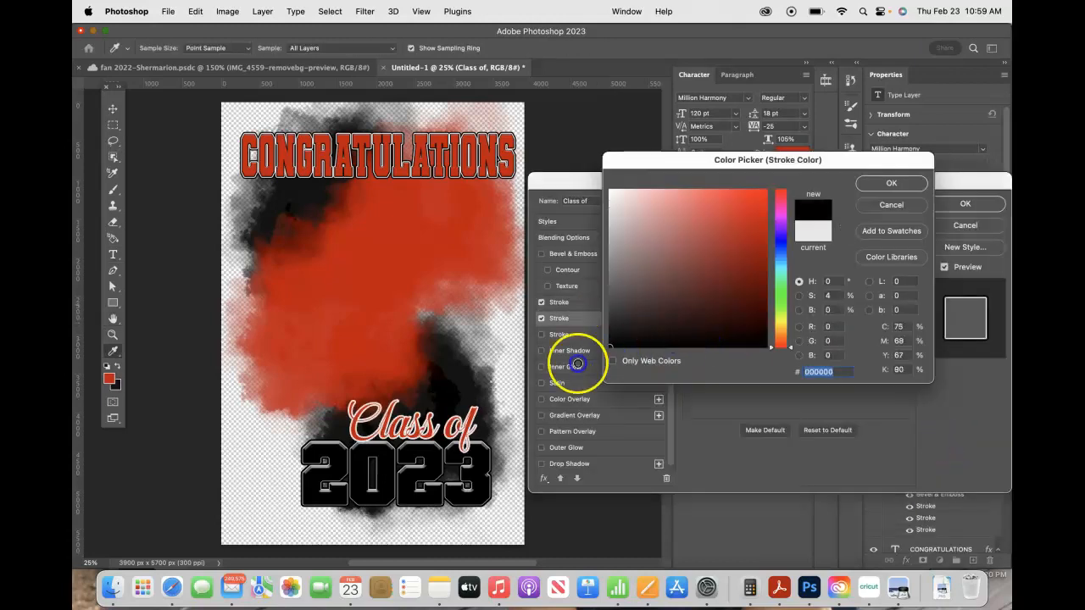
{"action": "left_click", "coordinate": [878, 188]}
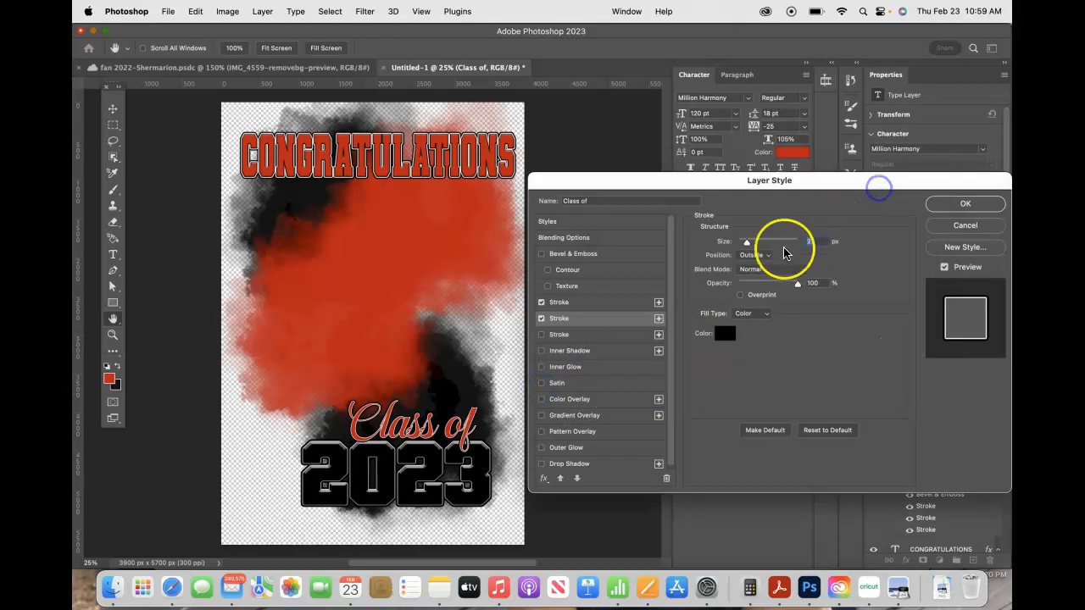
{"action": "left_click", "coordinate": [749, 244]}
{"action": "left_click_drag", "start_coordinate": [749, 245], "coordinate": [748, 245]}
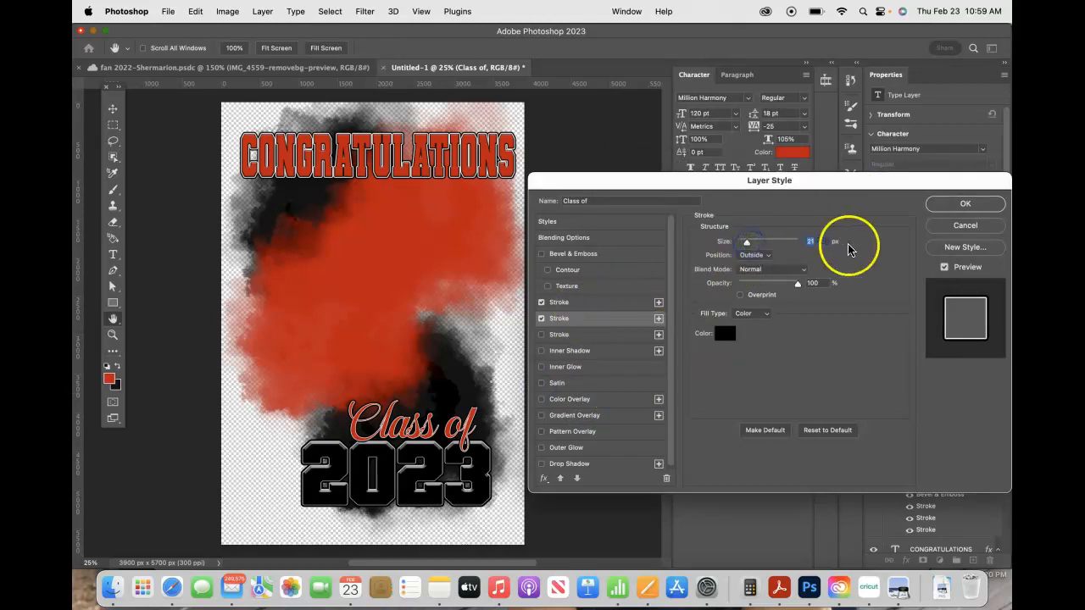
{"action": "left_click", "coordinate": [941, 207]}
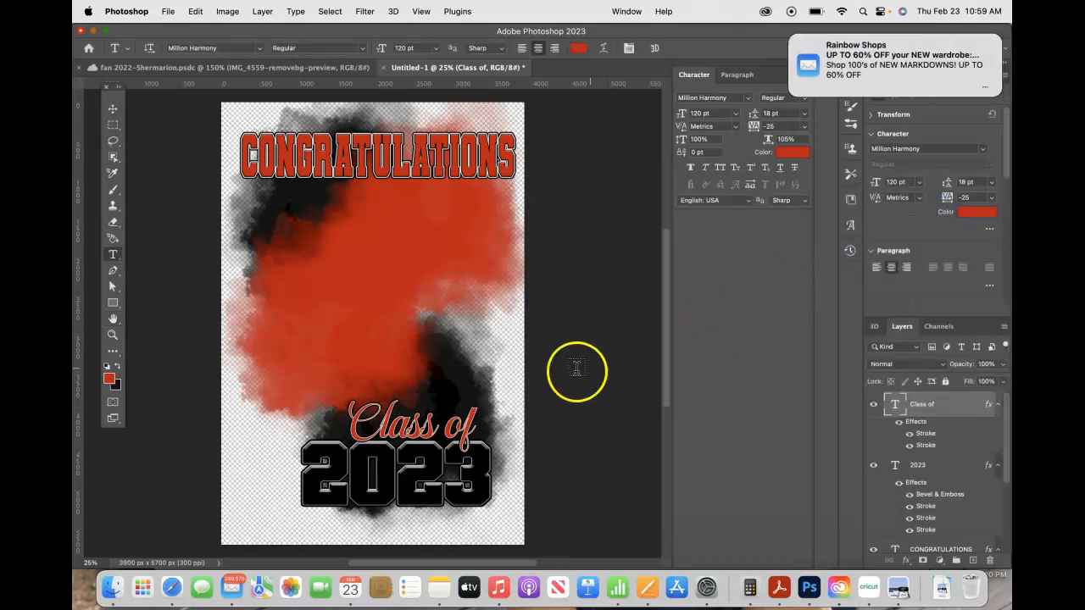
Step: Recolour the 13 px black stroke of the 2023 text to red c80000 sampled from the background
{"action": "left_click", "coordinate": [438, 459]}
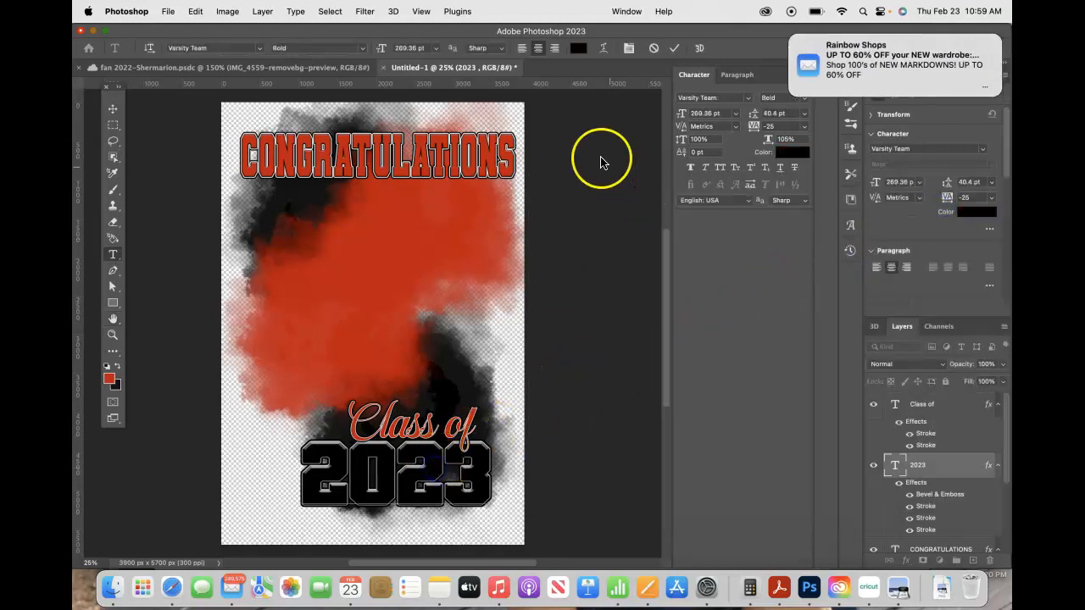
{"action": "left_click", "coordinate": [678, 47]}
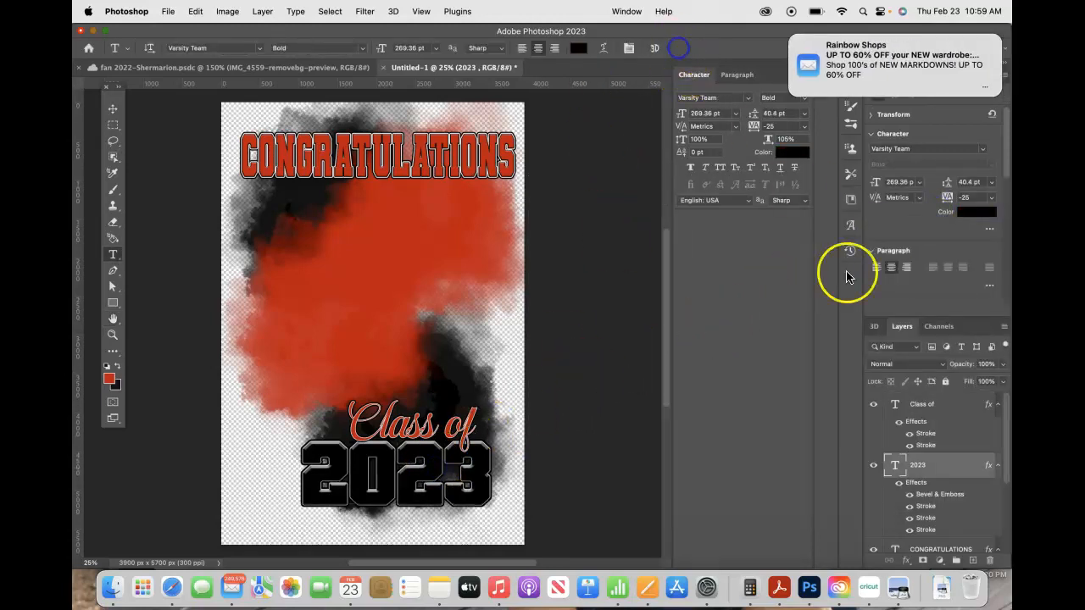
{"action": "double_click", "coordinate": [927, 508]}
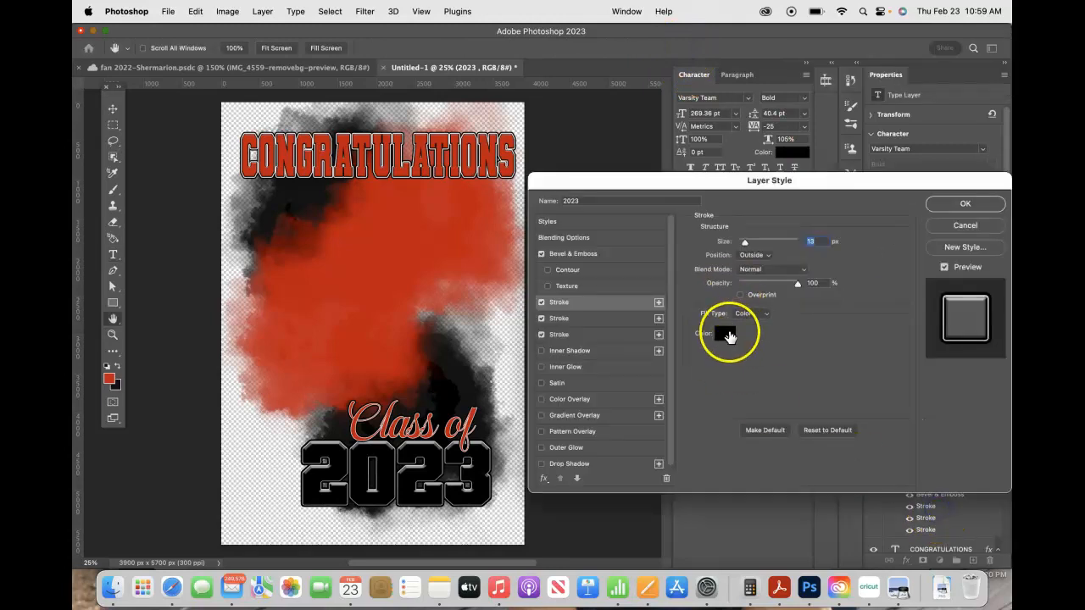
{"action": "left_click", "coordinate": [726, 333]}
{"action": "left_click", "coordinate": [387, 323]}
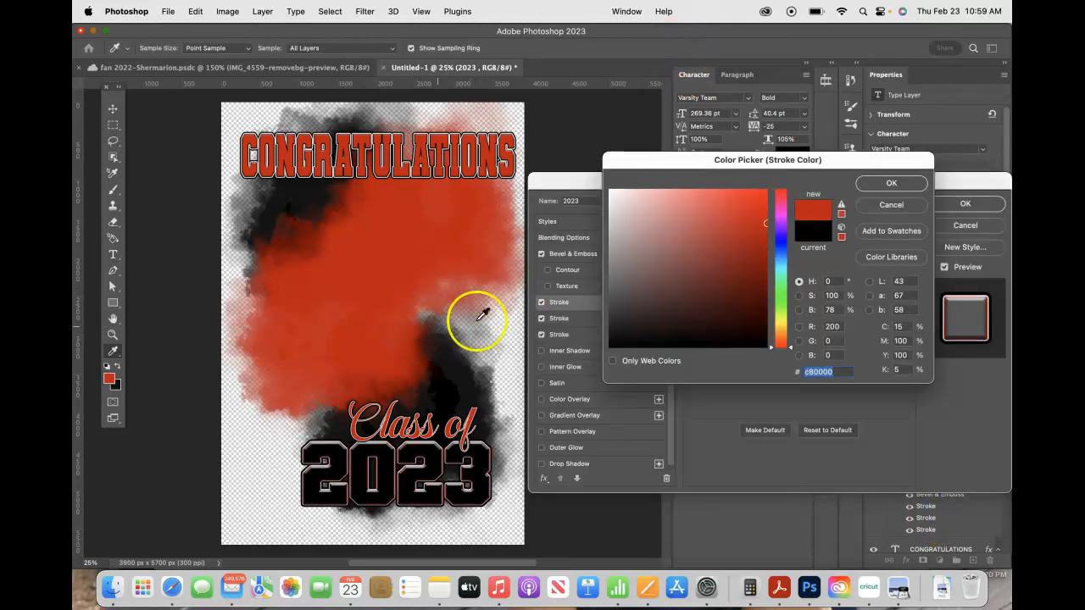
{"action": "left_click", "coordinate": [868, 184]}
{"action": "left_click", "coordinate": [963, 204]}
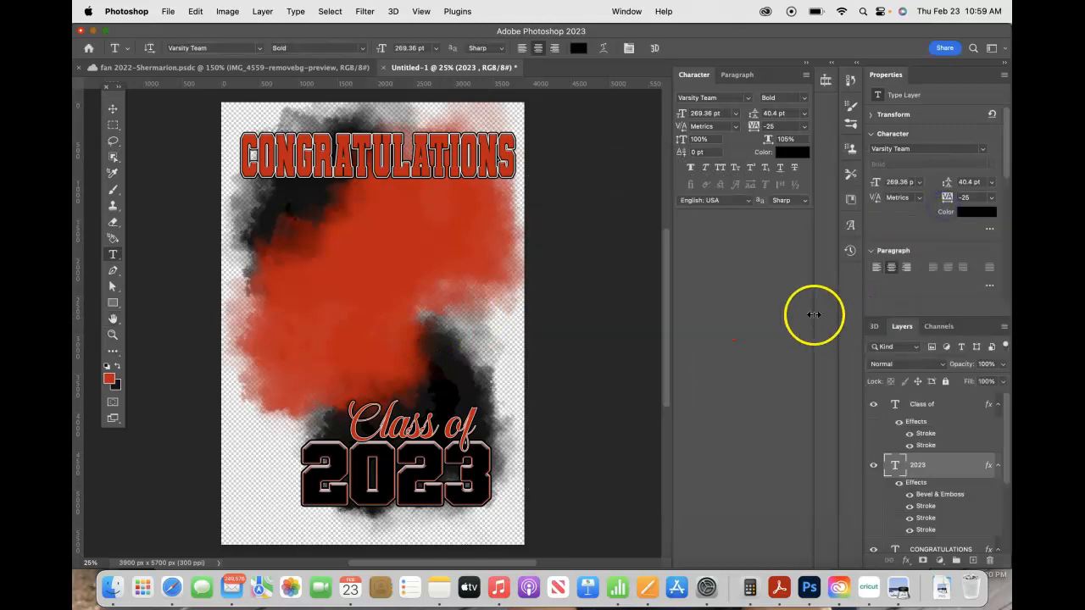
Step: View the downloaded graduation cap image in Preview, close the open Preview windows and return to Photoshop
{"action": "left_click", "coordinate": [562, 211]}
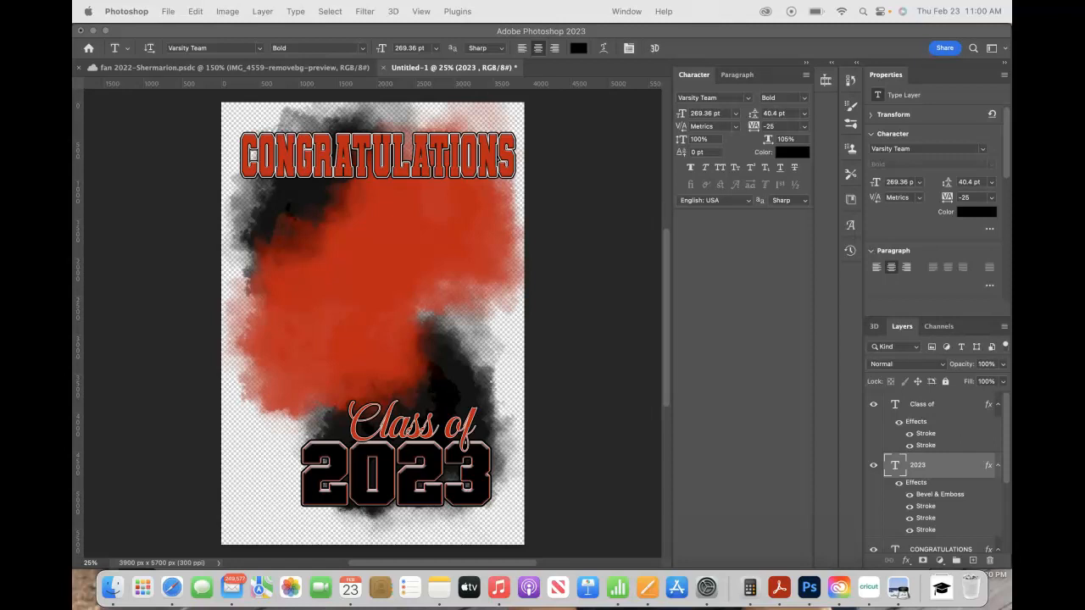
{"action": "left_click", "coordinate": [942, 587]}
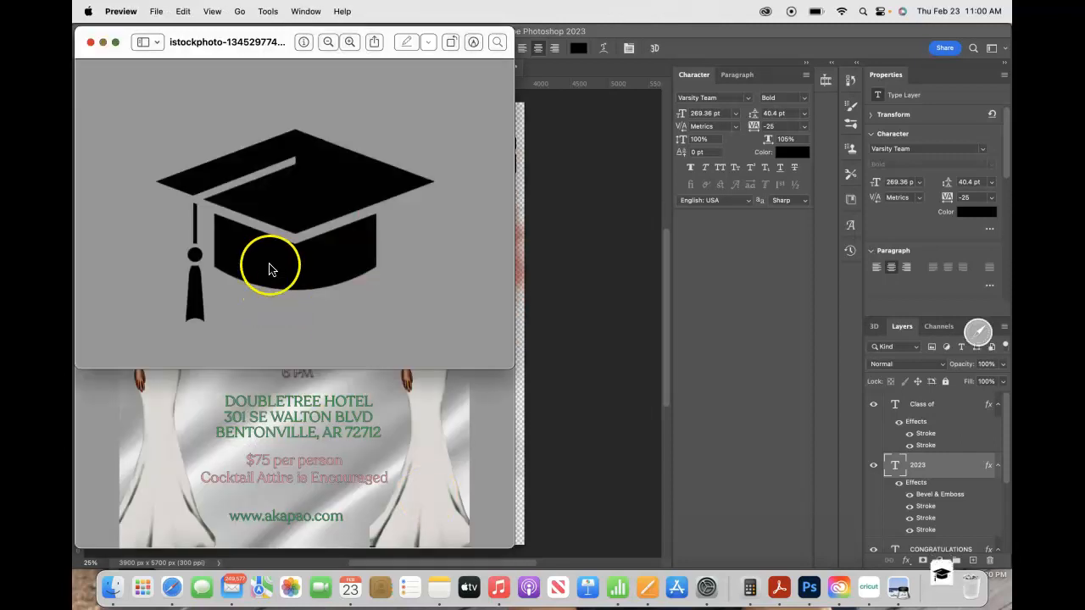
{"action": "left_click", "coordinate": [92, 42]}
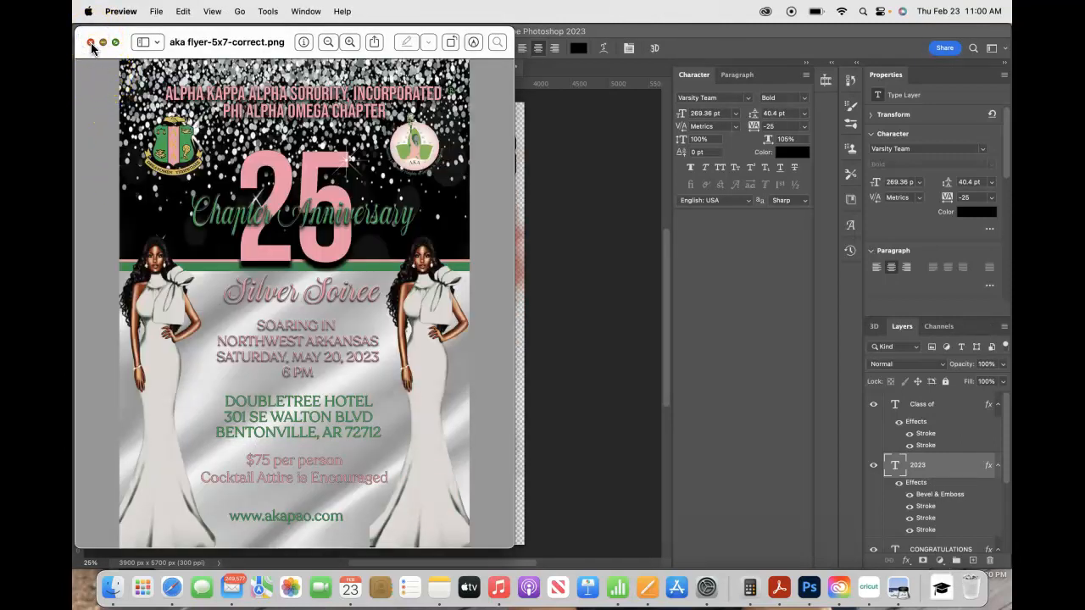
{"action": "left_click", "coordinate": [90, 41]}
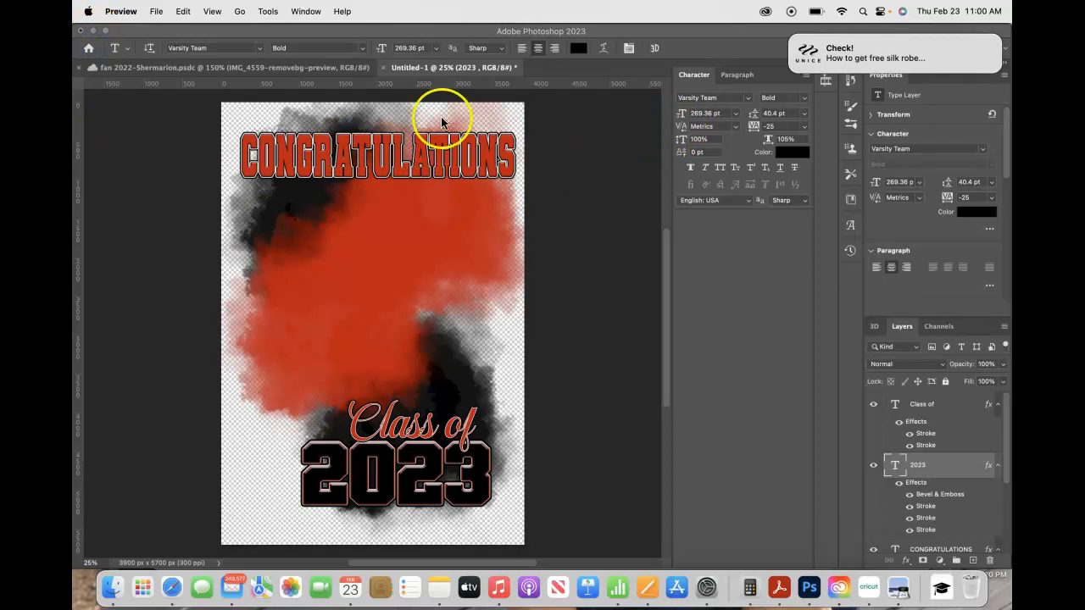
{"action": "left_click", "coordinate": [162, 110]}
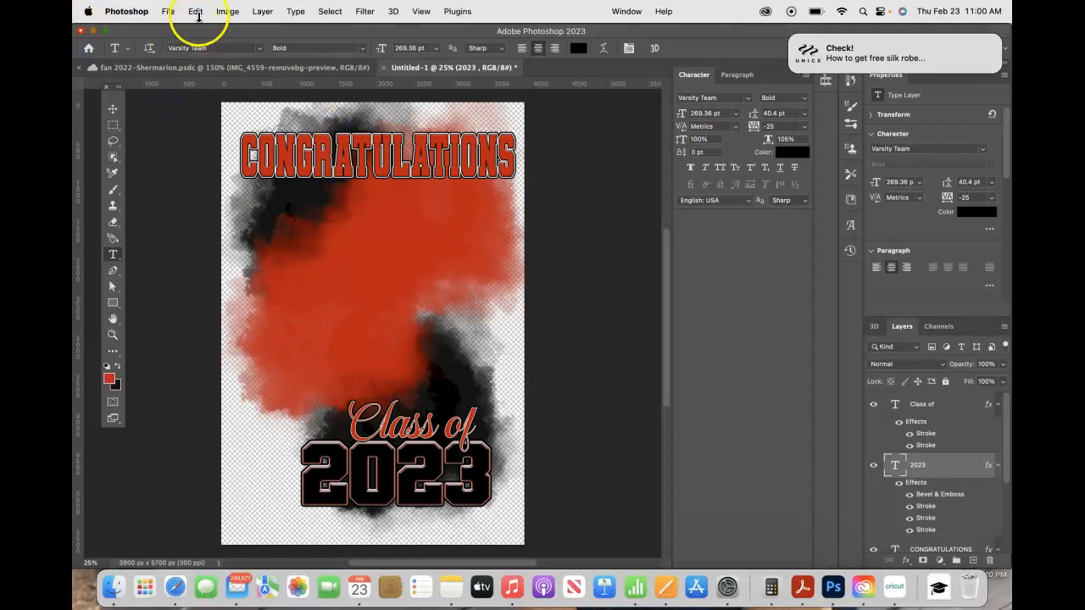
Step: Place the background-removed istockphoto graduation cap PNG from Downloads into the design as an embedded image
{"action": "left_click", "coordinate": [168, 11]}
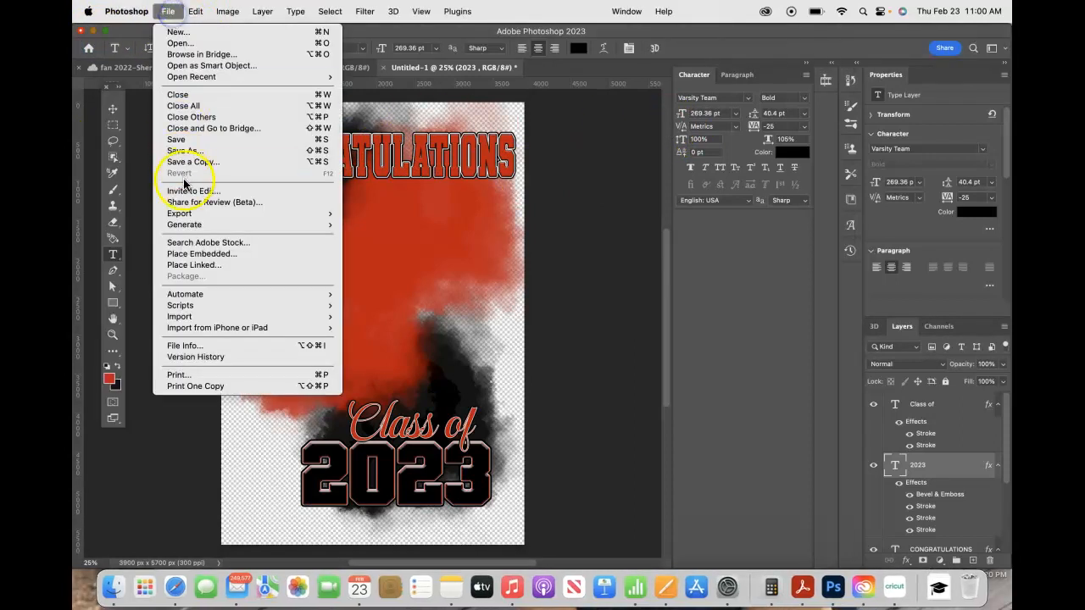
{"action": "left_click", "coordinate": [197, 254]}
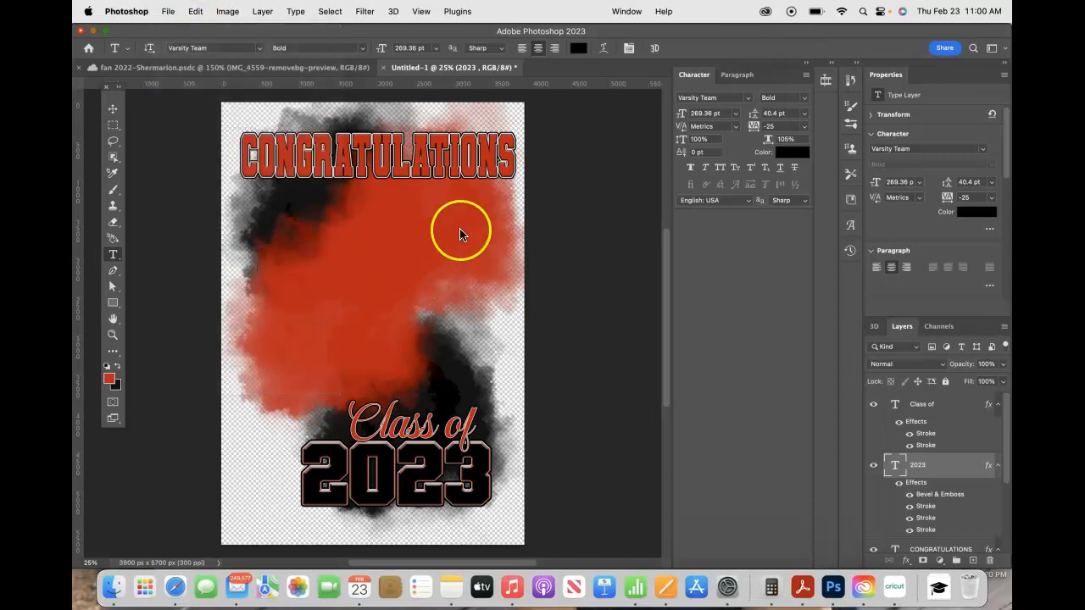
{"action": "left_click", "coordinate": [383, 144]}
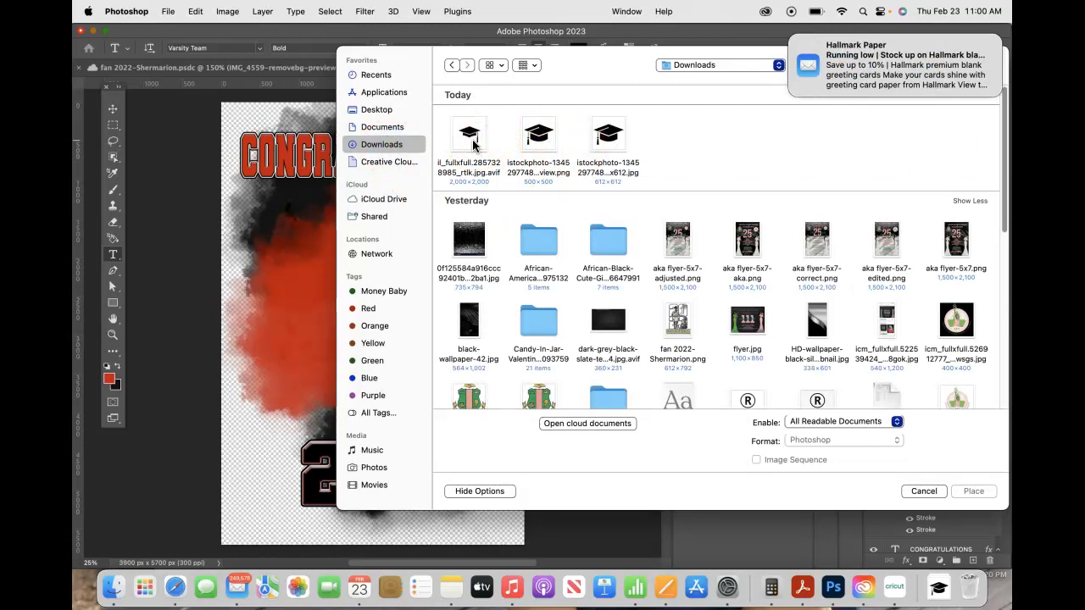
{"action": "left_click", "coordinate": [473, 144]}
{"action": "left_click", "coordinate": [531, 144]}
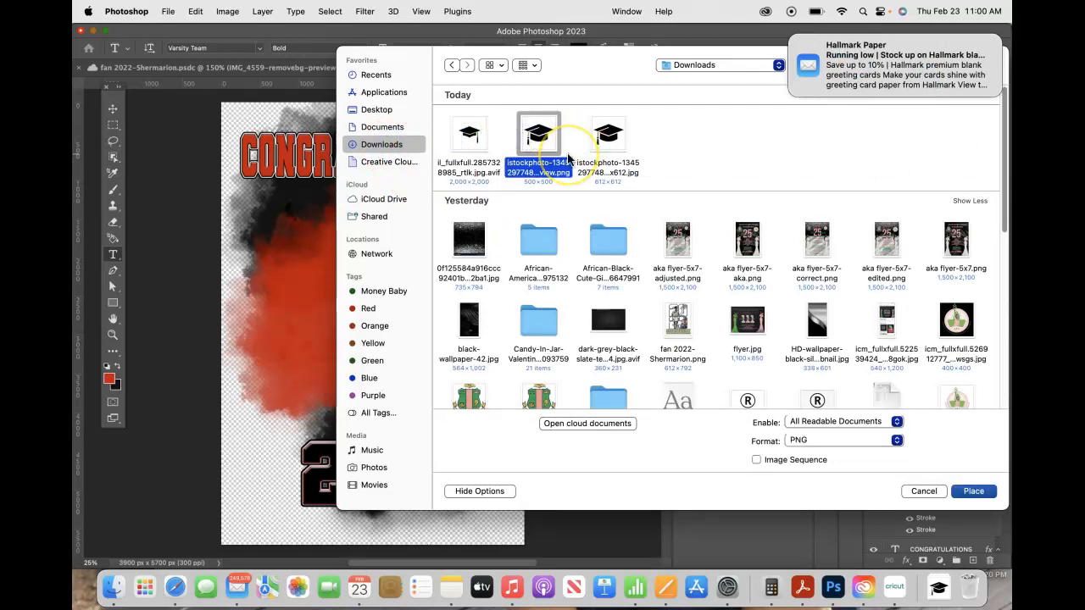
{"action": "double_click", "coordinate": [567, 159]}
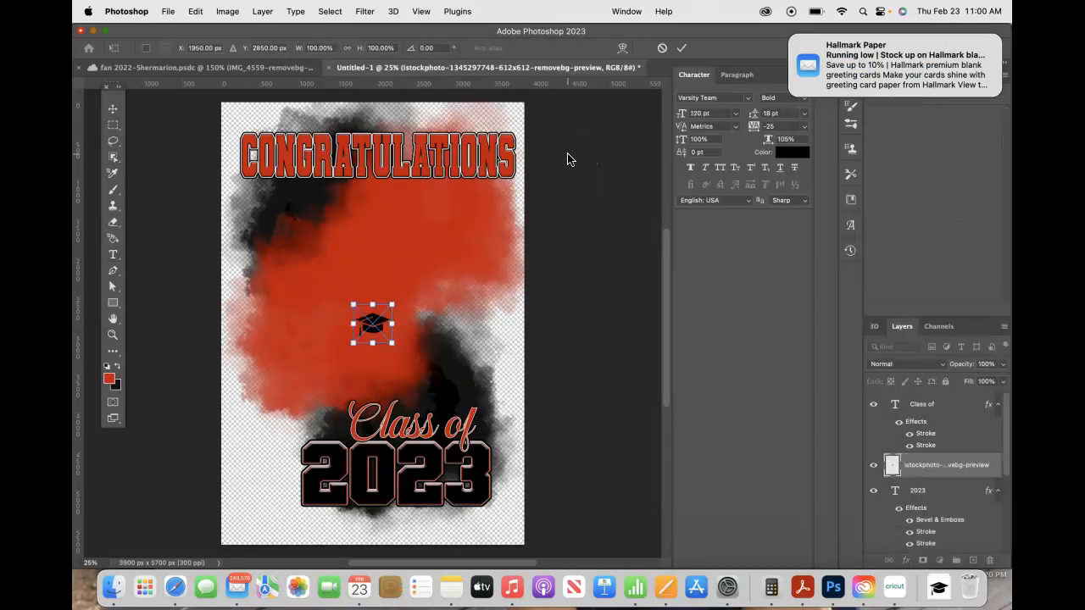
Step: Scale the graduation cap to about 176%, rotate it about -9° and position it beside "Class of" over the first 2
{"action": "left_click", "coordinate": [346, 47]}
{"action": "left_click_drag", "start_coordinate": [351, 340], "coordinate": [326, 421]}
{"action": "left_click_drag", "start_coordinate": [289, 390], "coordinate": [275, 389]}
{"action": "left_click_drag", "start_coordinate": [316, 412], "coordinate": [321, 419]}
{"action": "left_click_drag", "start_coordinate": [334, 467], "coordinate": [342, 468]}
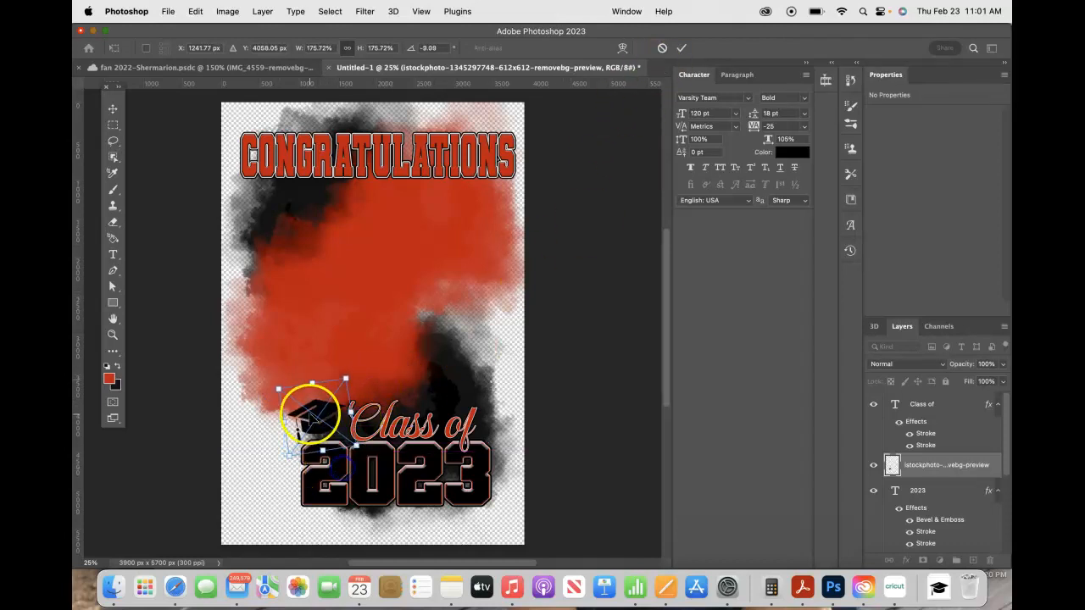
{"action": "double_click", "coordinate": [310, 419]}
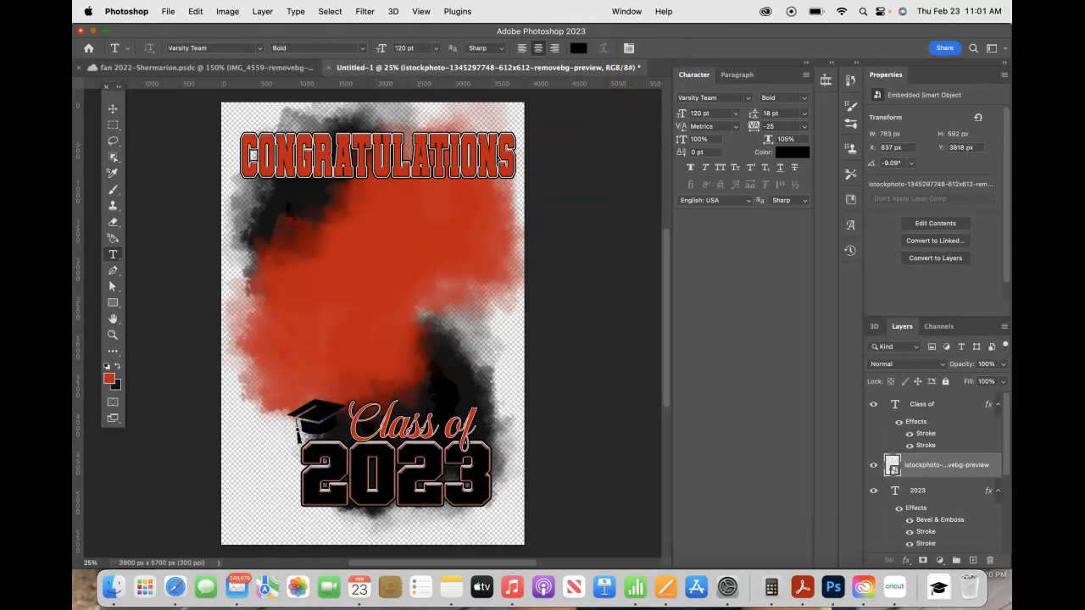
Step: Give the graduation cap a 13 px outside stroke in light grey (e3e3e3)
{"action": "left_click", "coordinate": [906, 560]}
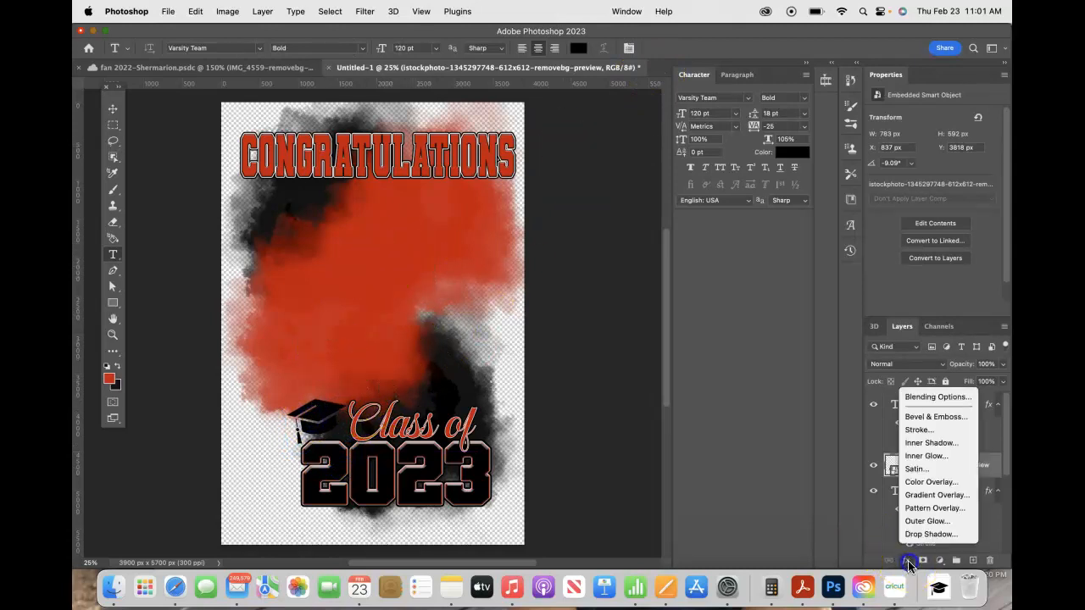
{"action": "left_click", "coordinate": [921, 429]}
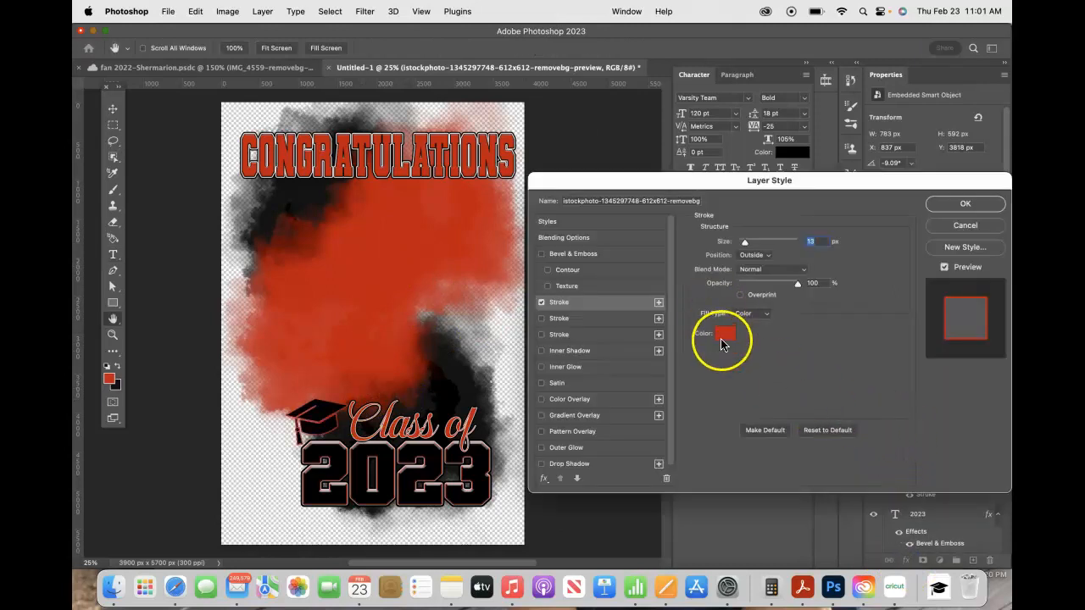
{"action": "left_click", "coordinate": [723, 334]}
{"action": "left_click_drag", "start_coordinate": [634, 283], "coordinate": [607, 212]}
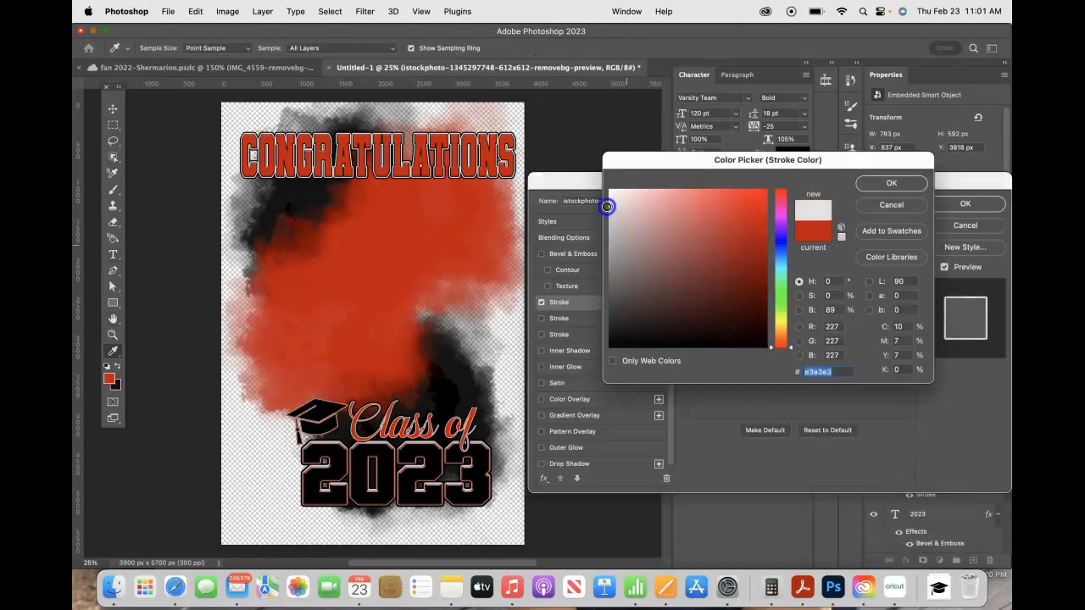
{"action": "left_click", "coordinate": [878, 182]}
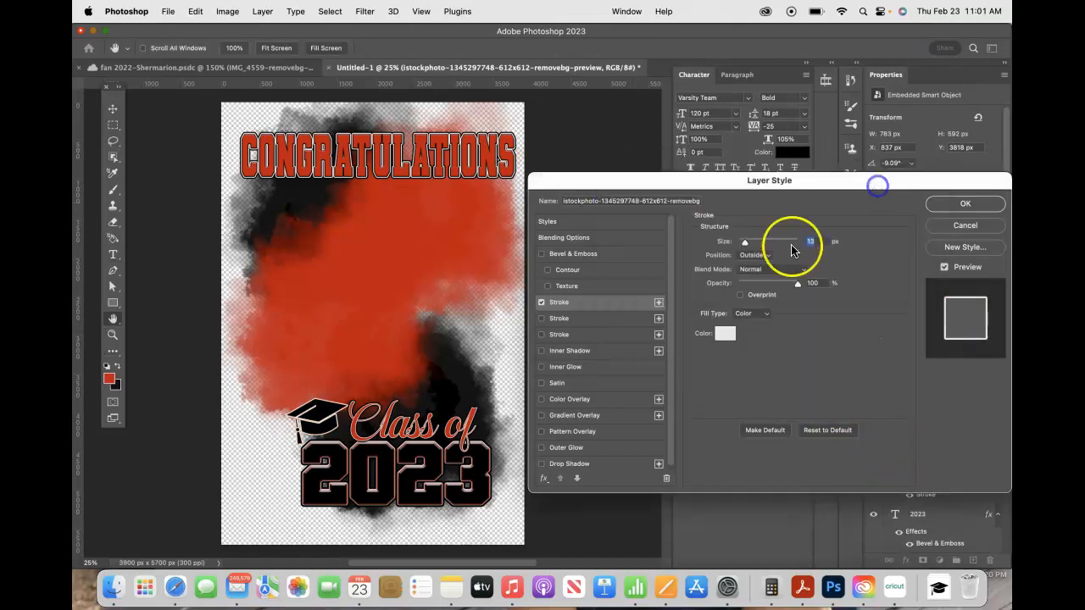
Step: Add a second outside stroke of 21 px in red (c80000) to the graduation cap
{"action": "left_click", "coordinate": [607, 319]}
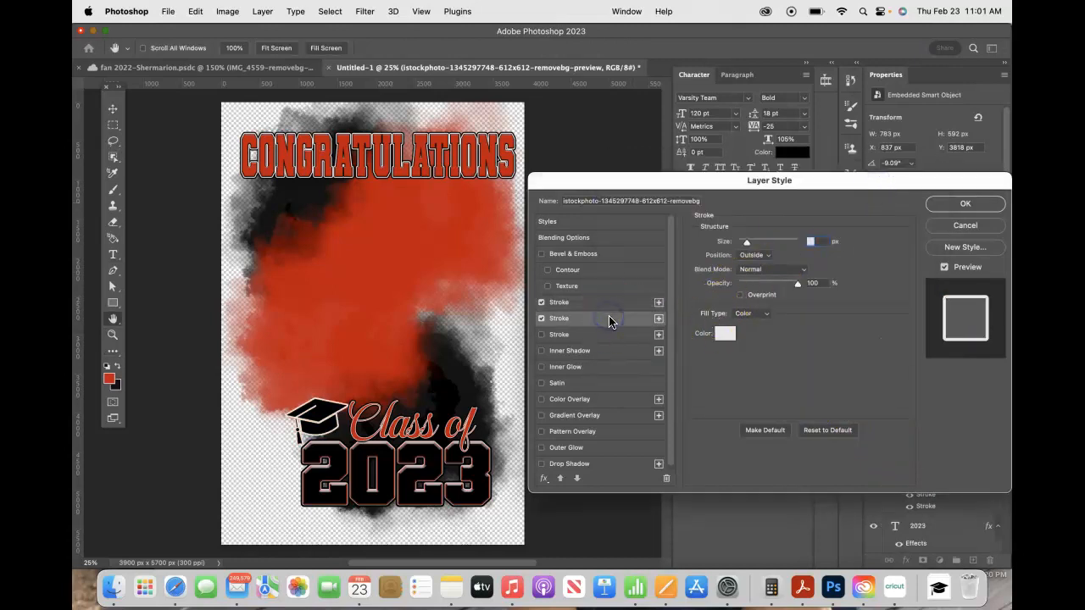
{"action": "left_click", "coordinate": [723, 334]}
{"action": "left_click", "coordinate": [356, 360]}
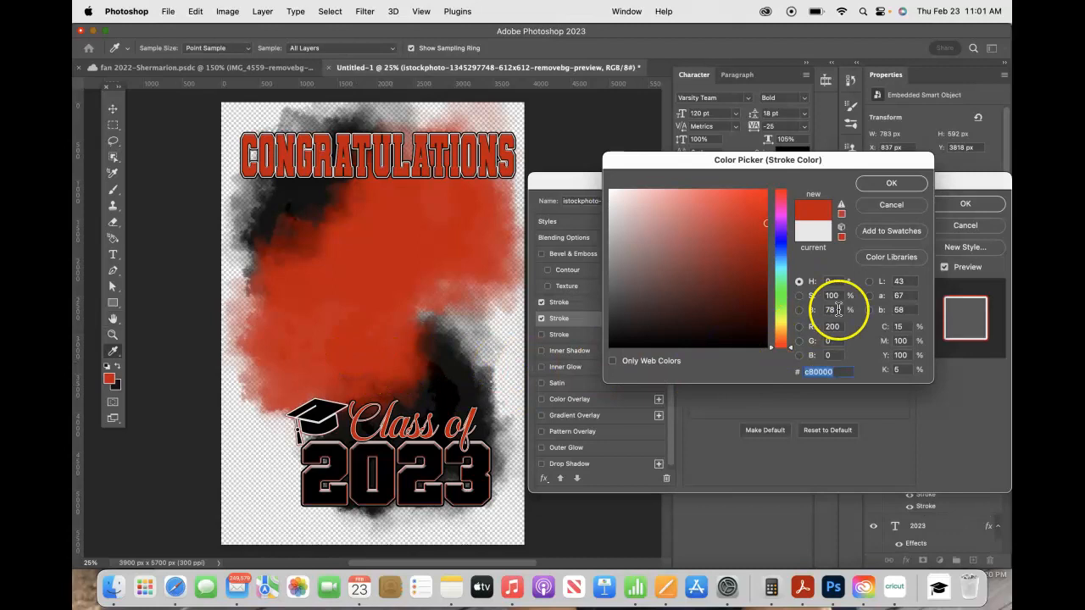
{"action": "left_click", "coordinate": [893, 184]}
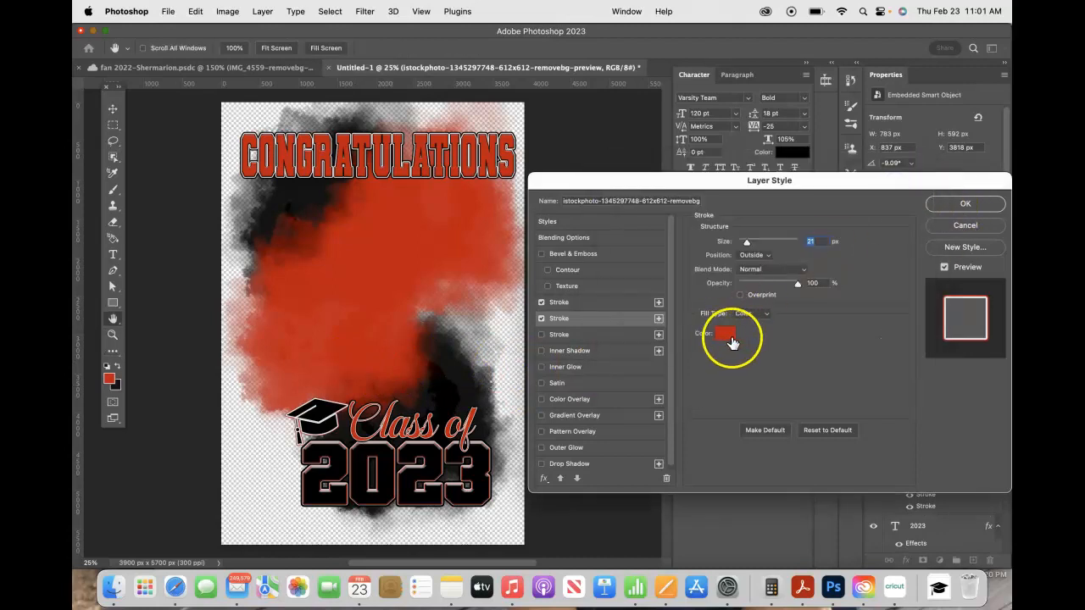
{"action": "left_click", "coordinate": [949, 211]}
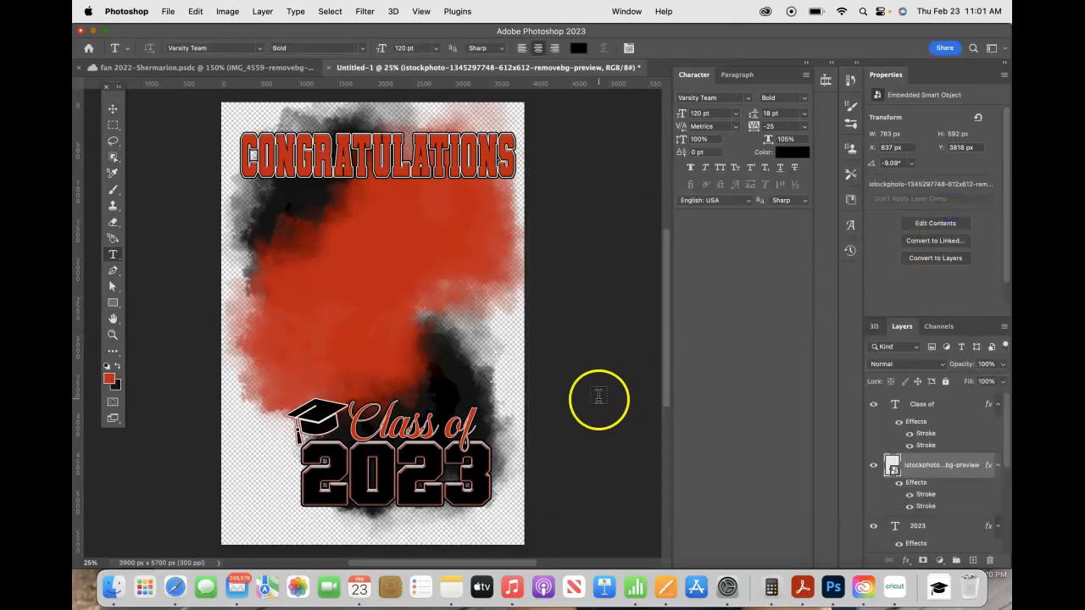
Step: Move the graduation cap about 75 px right and 36 px up, closer to "Class of"
{"action": "key", "text": "ctrl+t"}
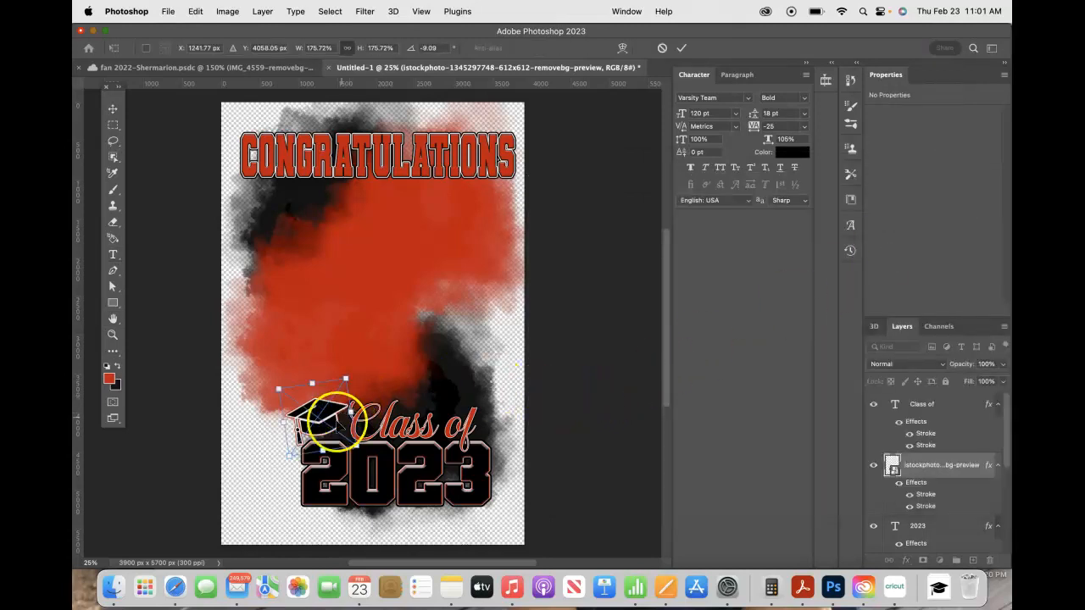
{"action": "mouse_move", "coordinate": [336, 420]}
{"action": "left_mouse_down"}
{"action": "mouse_move", "coordinate": [331, 428]}
{"action": "mouse_move", "coordinate": [335, 421]}
{"action": "left_mouse_up"}
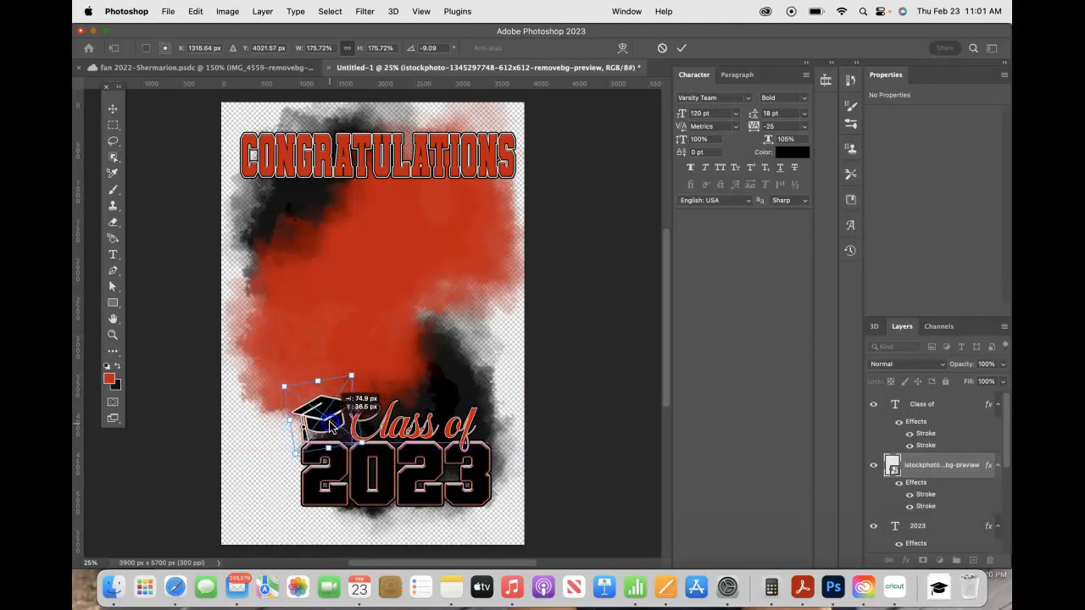
{"action": "left_click", "coordinate": [681, 48]}
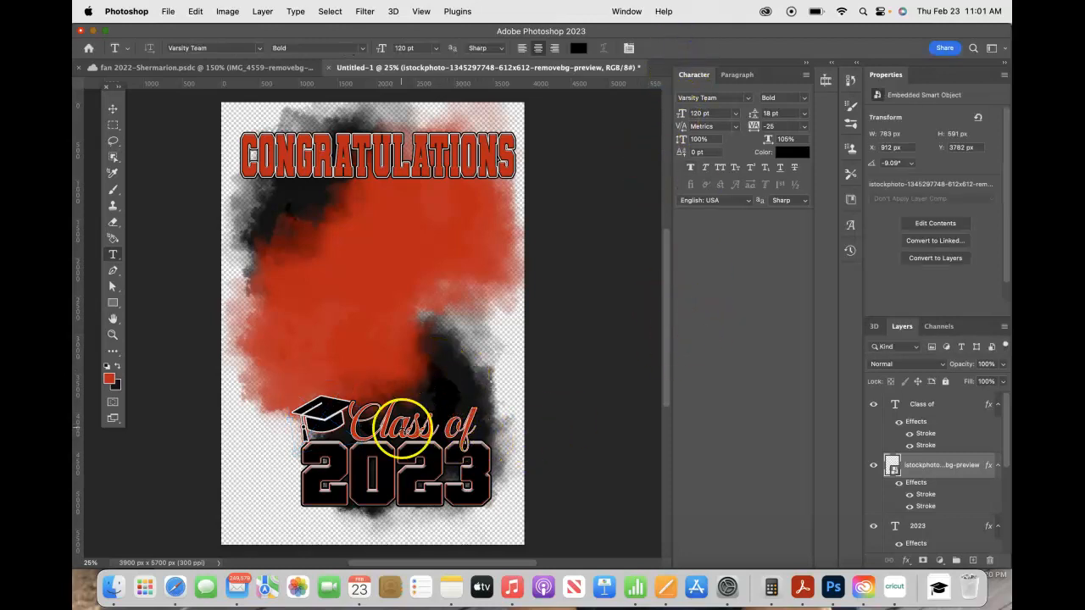
Step: Apply Faux Italic to the "Class of" text and shift the graduation cap slightly right and down onto the first 2
{"action": "left_click", "coordinate": [402, 428]}
{"action": "left_click", "coordinate": [669, 48]}
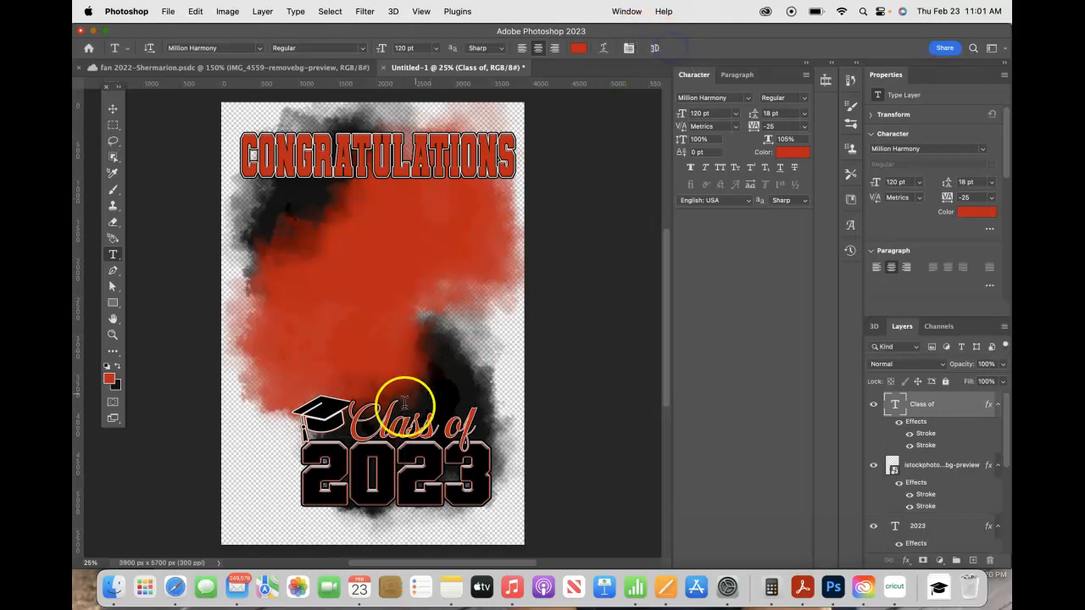
{"action": "right_click", "coordinate": [404, 404]}
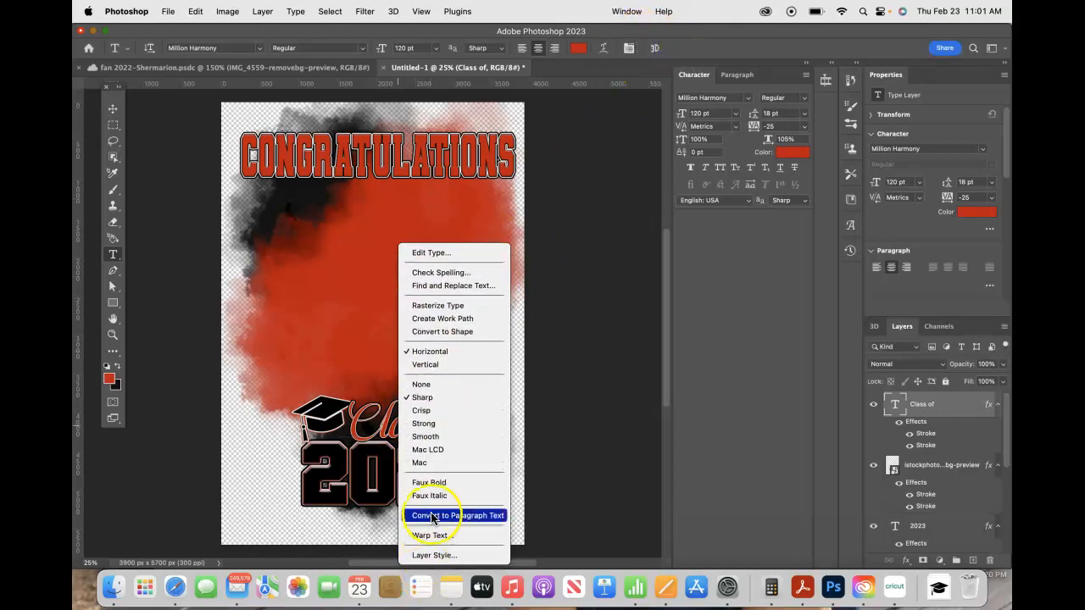
{"action": "left_click", "coordinate": [429, 495]}
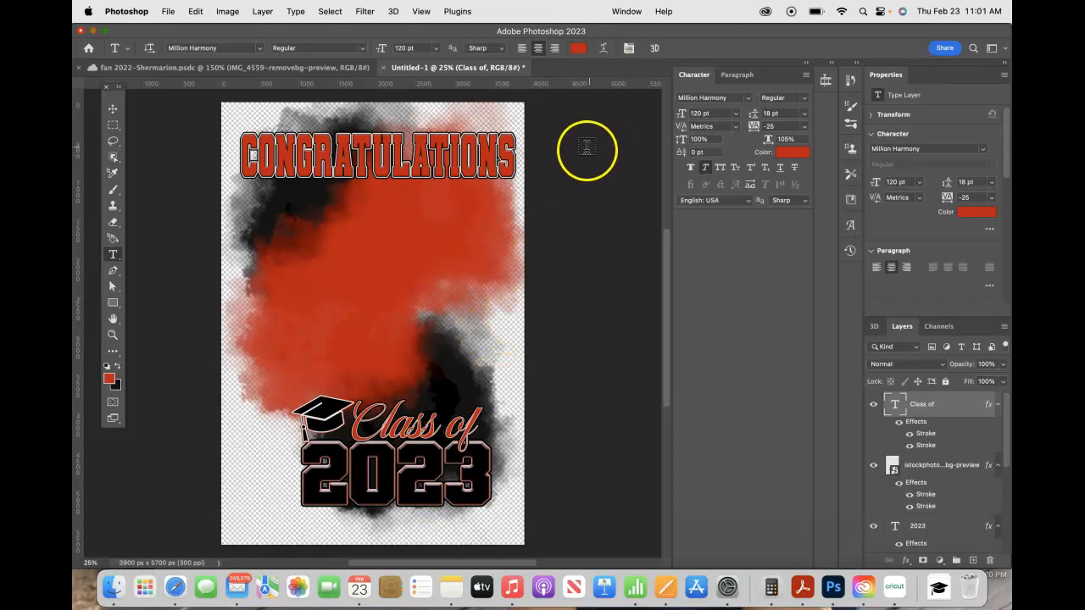
{"action": "left_click", "coordinate": [113, 109]}
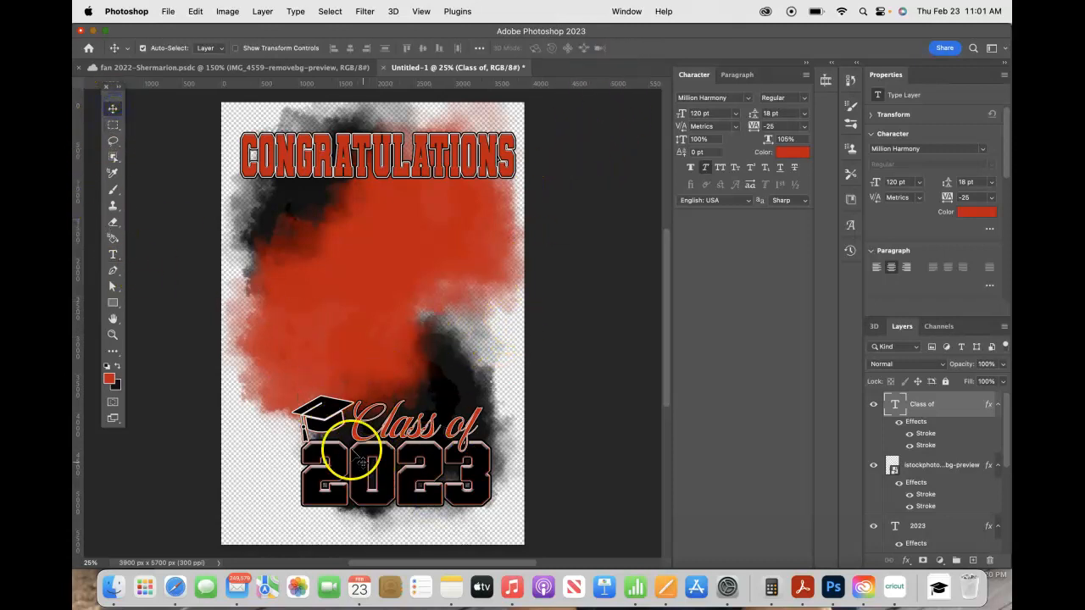
{"action": "left_click_drag", "start_coordinate": [322, 422], "coordinate": [323, 419]}
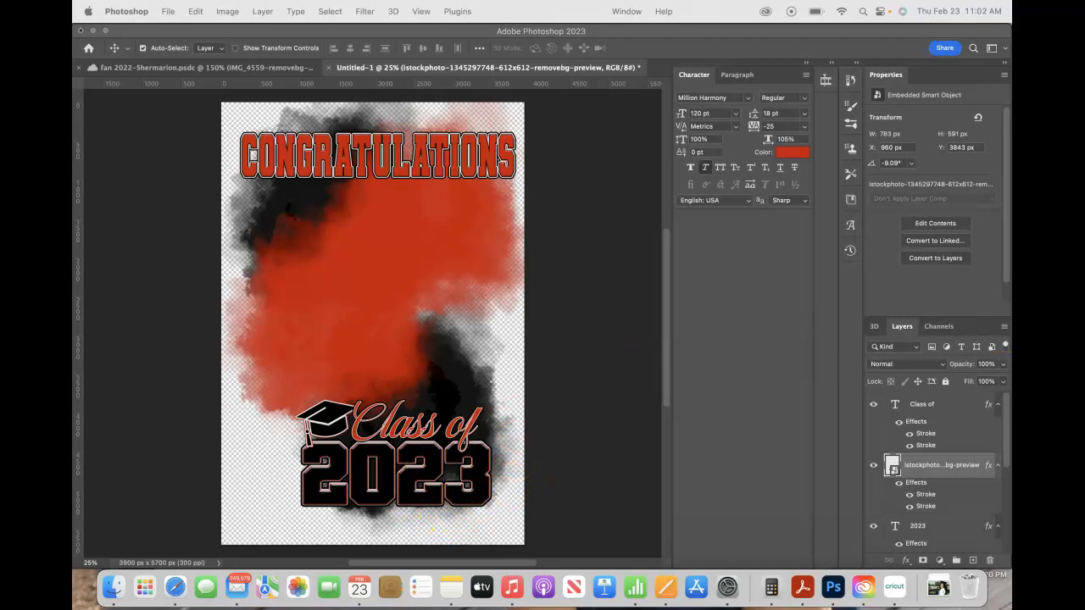
Step: View the background-removed images-2 graduate portrait in Preview, close it and return to Photoshop
{"action": "left_click", "coordinate": [938, 586]}
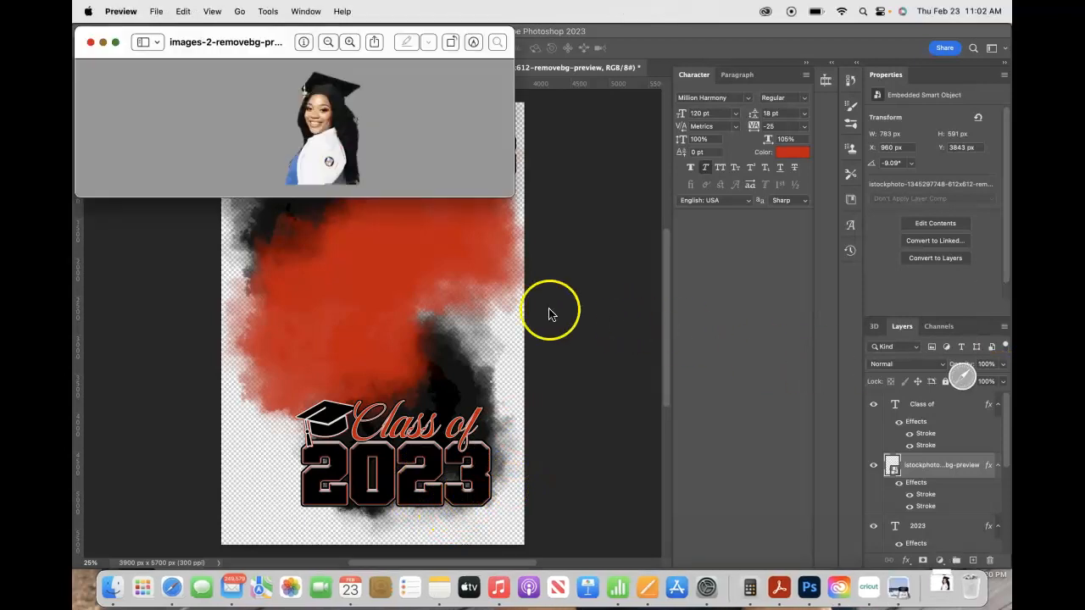
{"action": "left_click", "coordinate": [90, 44]}
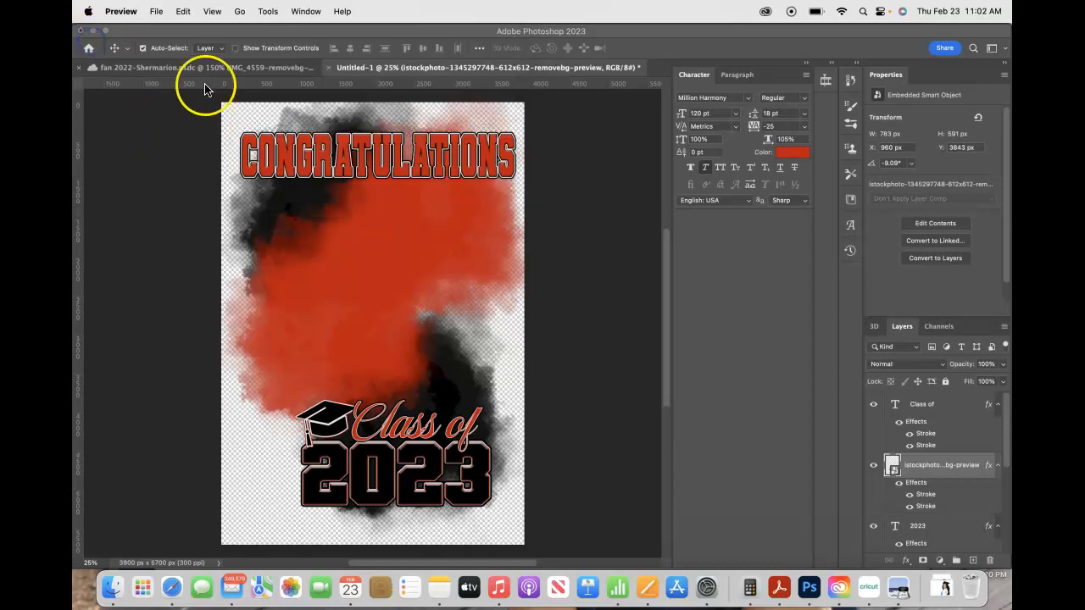
{"action": "left_click", "coordinate": [155, 12]}
{"action": "left_click", "coordinate": [115, 127]}
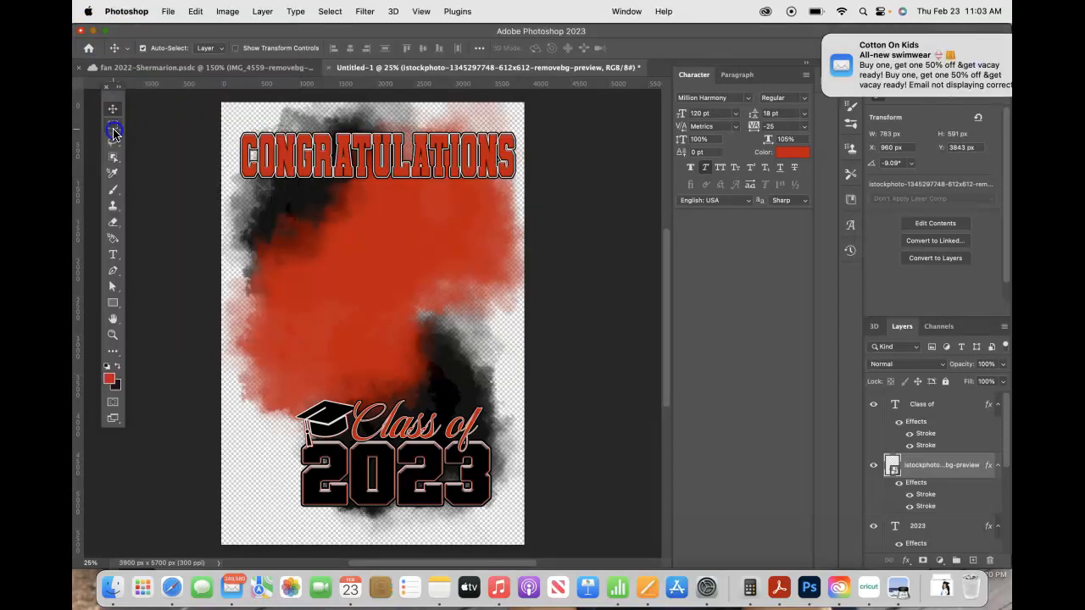
Step: Place the background-removed images-2 graduate portrait PNG from Downloads into the design as an embedded image
{"action": "left_click", "coordinate": [168, 11]}
{"action": "left_click", "coordinate": [191, 254]}
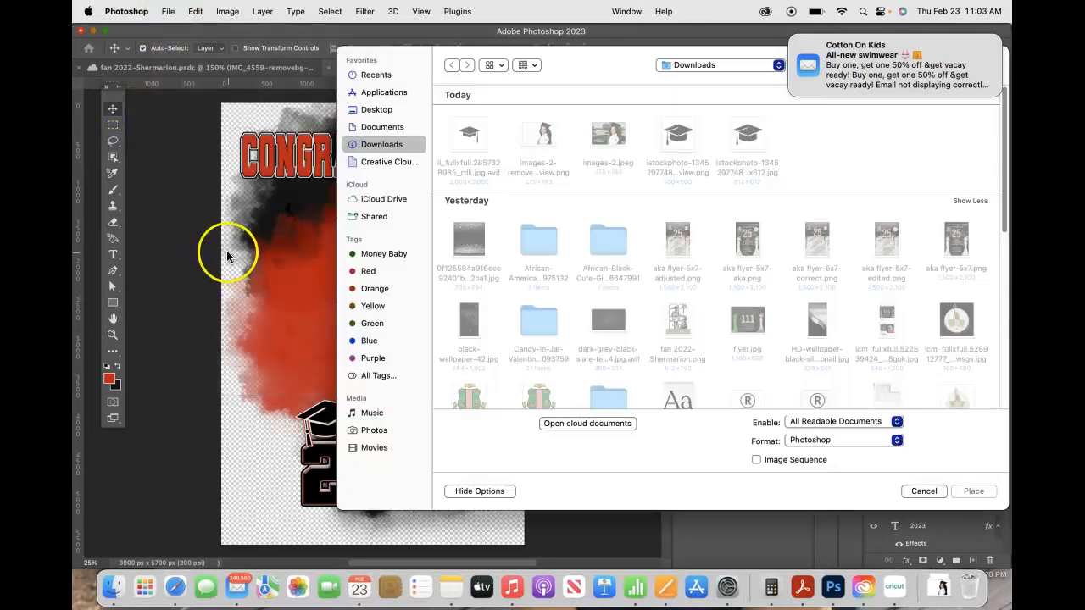
{"action": "double_click", "coordinate": [538, 143]}
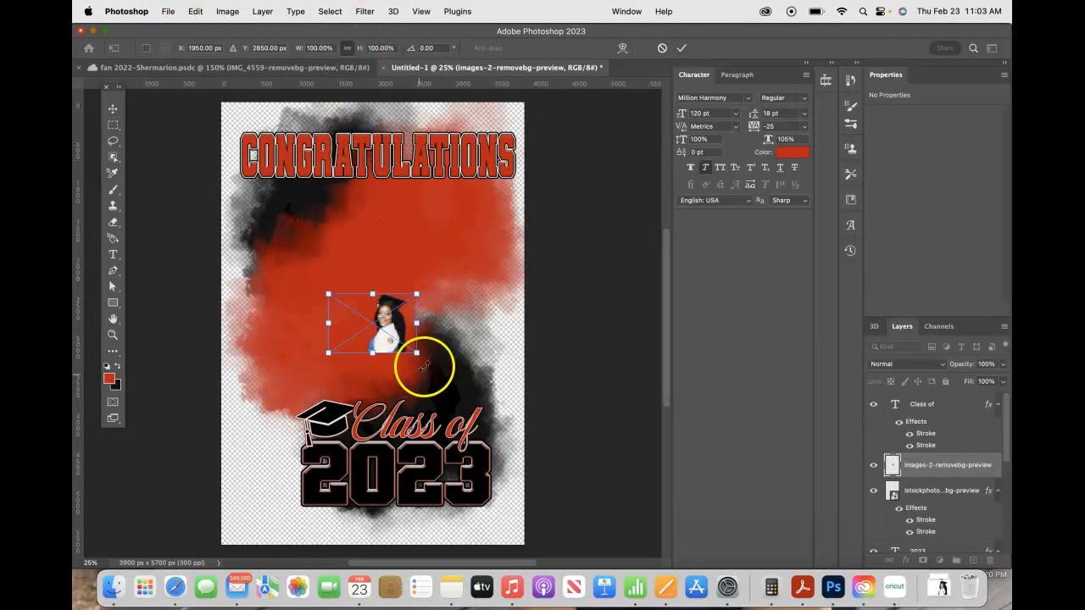
Step: Try the portrait scaled to about 365% between CONGRATULATIONS and "Class of", and delete its layer
{"action": "left_click_drag", "start_coordinate": [416, 352], "coordinate": [485, 440]}
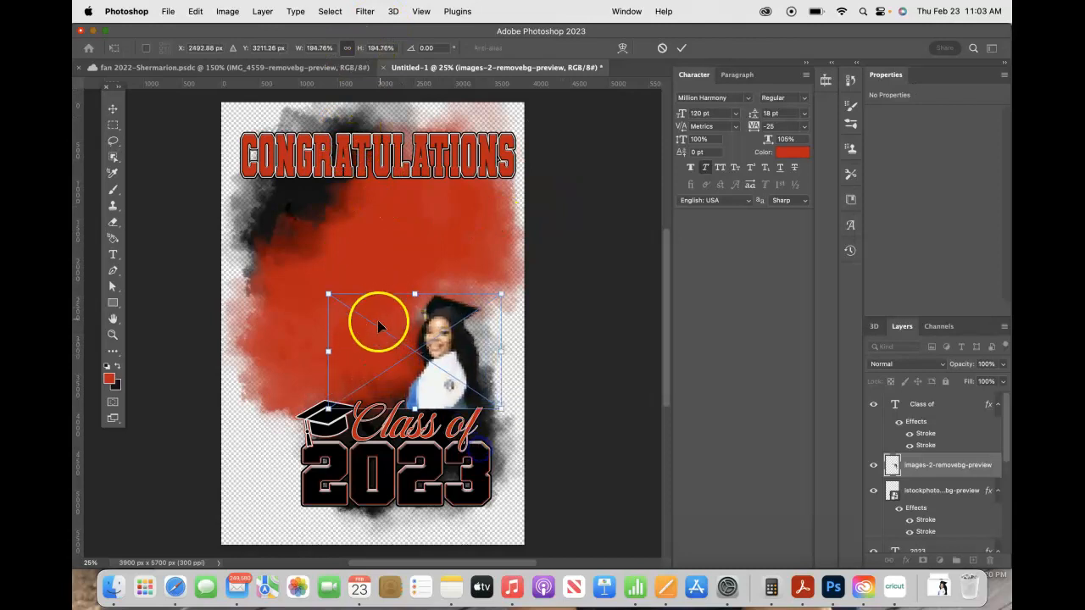
{"action": "left_click_drag", "start_coordinate": [329, 294], "coordinate": [164, 221]}
{"action": "left_click_drag", "start_coordinate": [417, 295], "coordinate": [452, 291]}
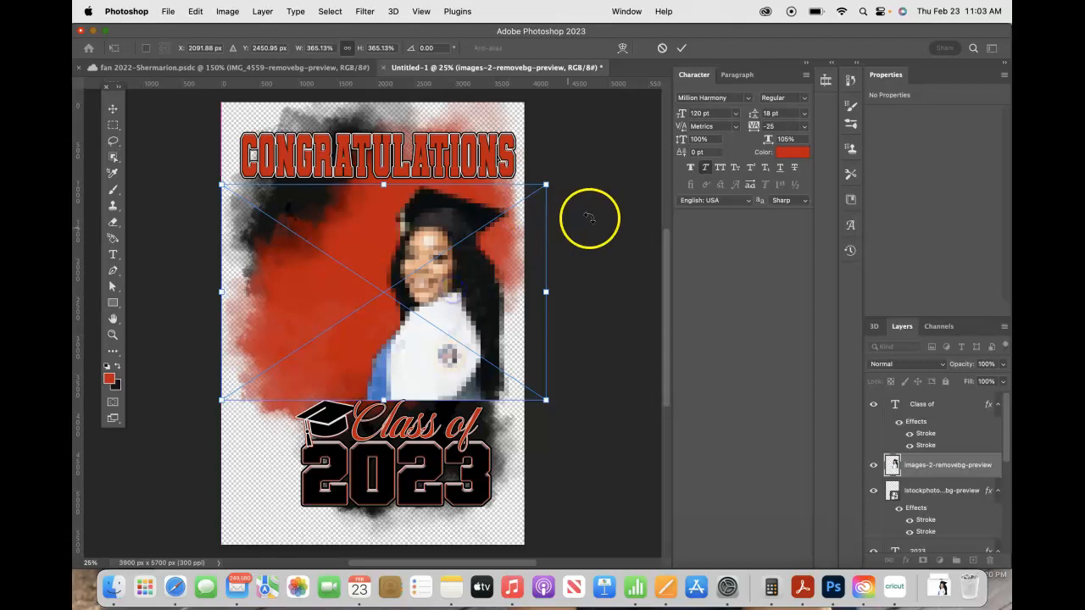
{"action": "left_click", "coordinate": [681, 48]}
{"action": "left_click", "coordinate": [456, 331]}
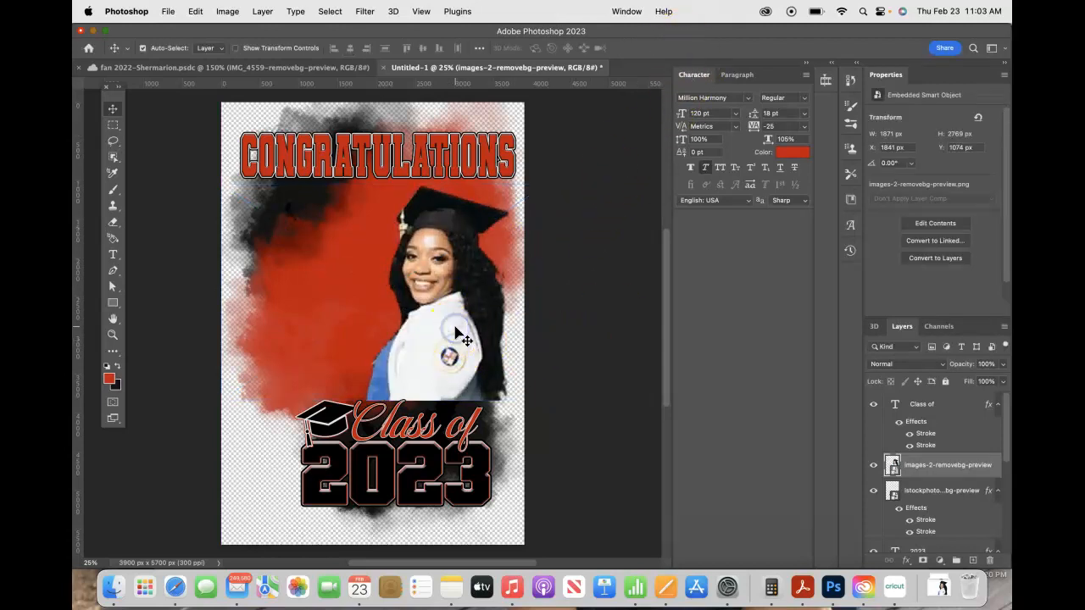
{"action": "key", "text": "Delete"}
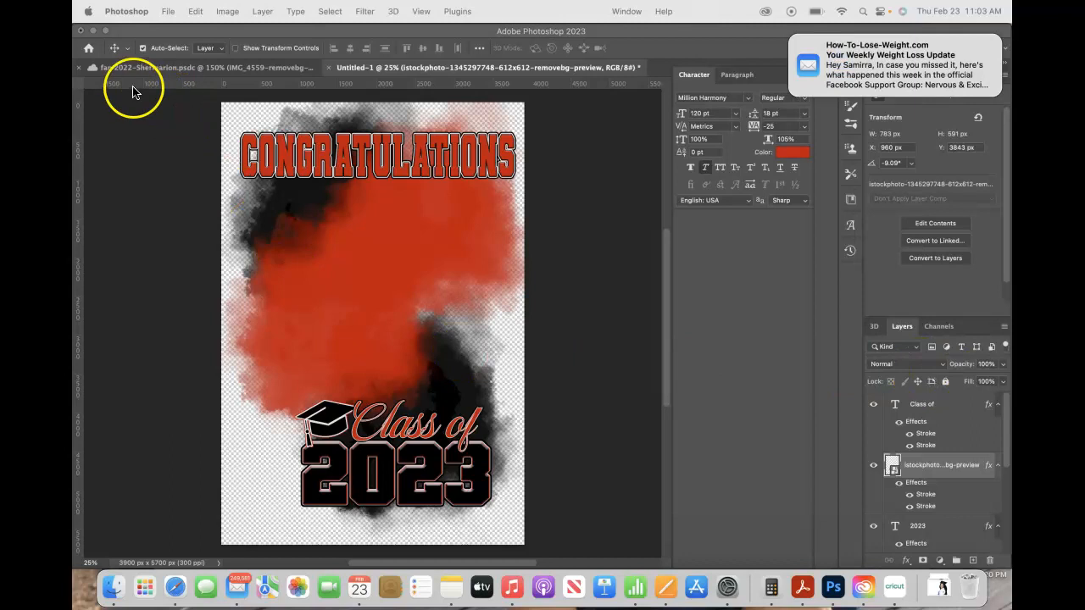
{"action": "left_click", "coordinate": [790, 37]}
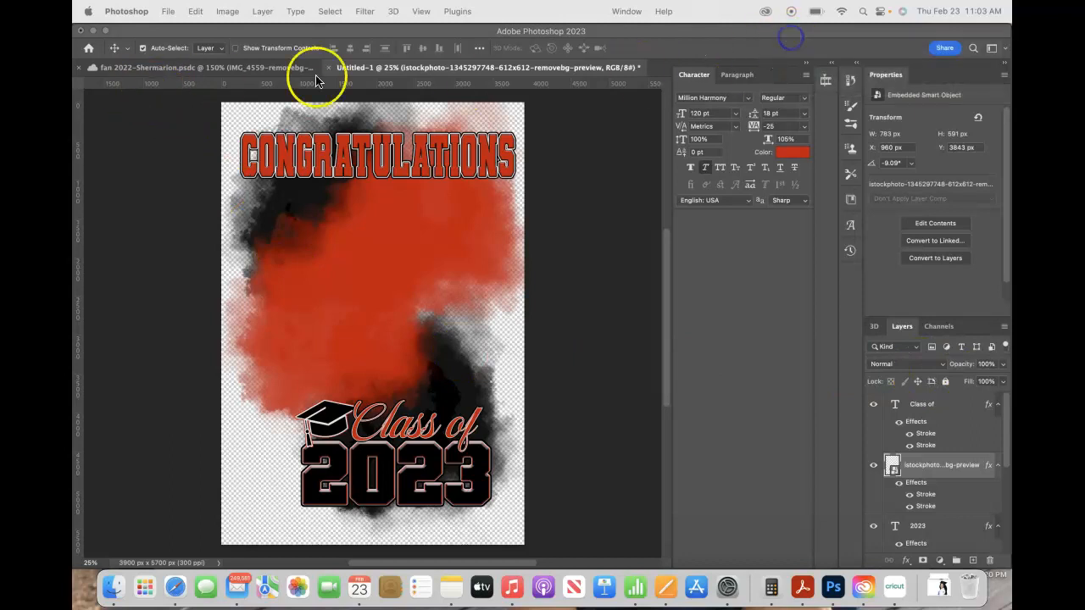
Step: Move images-2.jpeg and its background-removed PNG from Downloads to the Trash within the Place Embedded file browser
{"action": "left_click", "coordinate": [182, 12]}
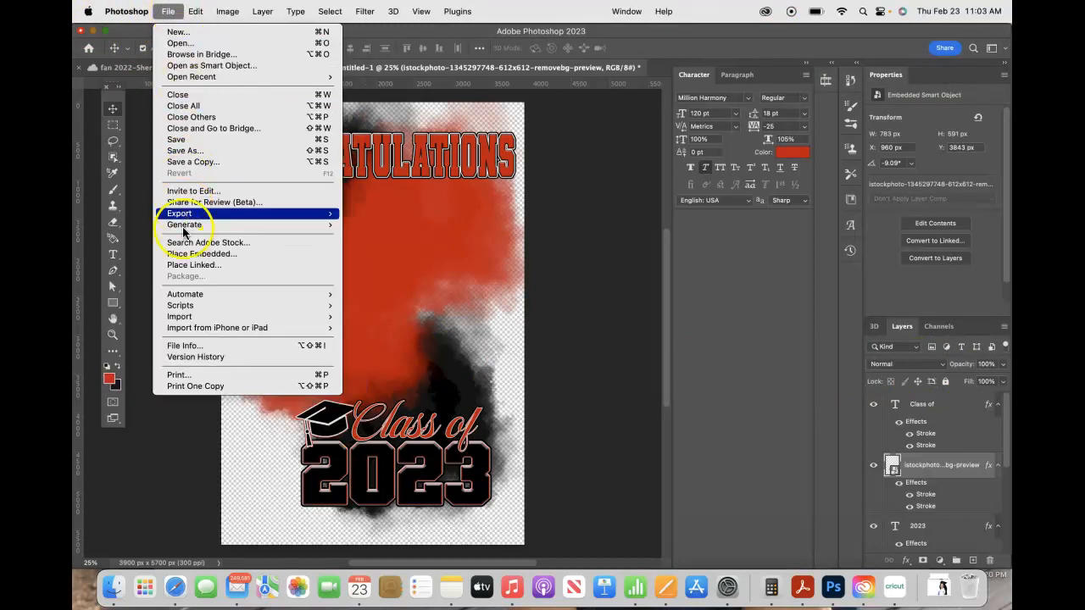
{"action": "left_click", "coordinate": [190, 254]}
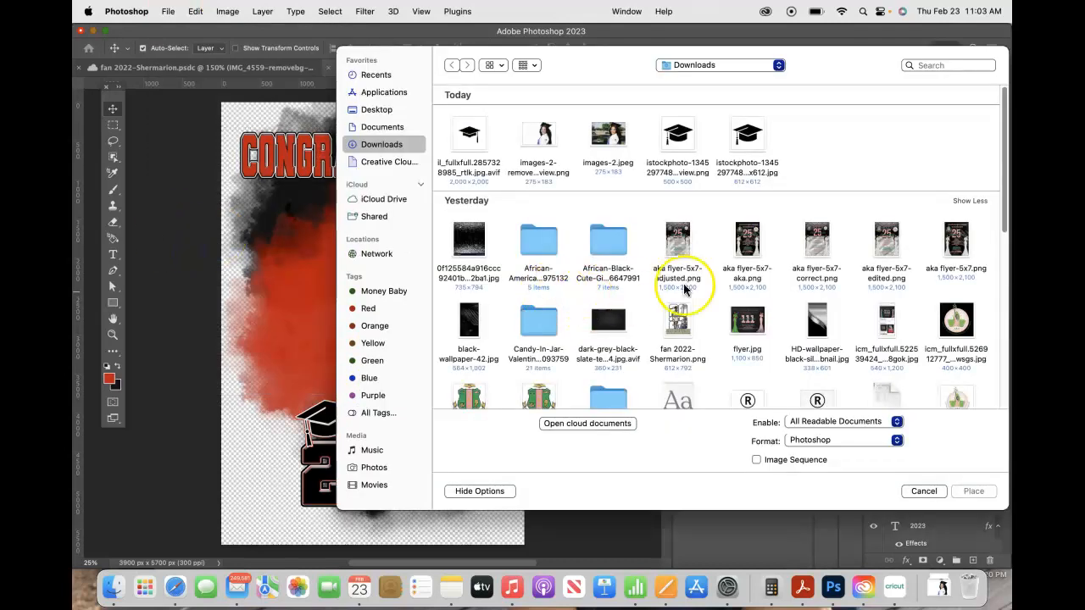
{"action": "scroll", "coordinate": [661, 254], "scroll_direction": "down", "scroll_amount": 1}
{"action": "scroll", "coordinate": [610, 211], "scroll_direction": "up", "scroll_amount": 1}
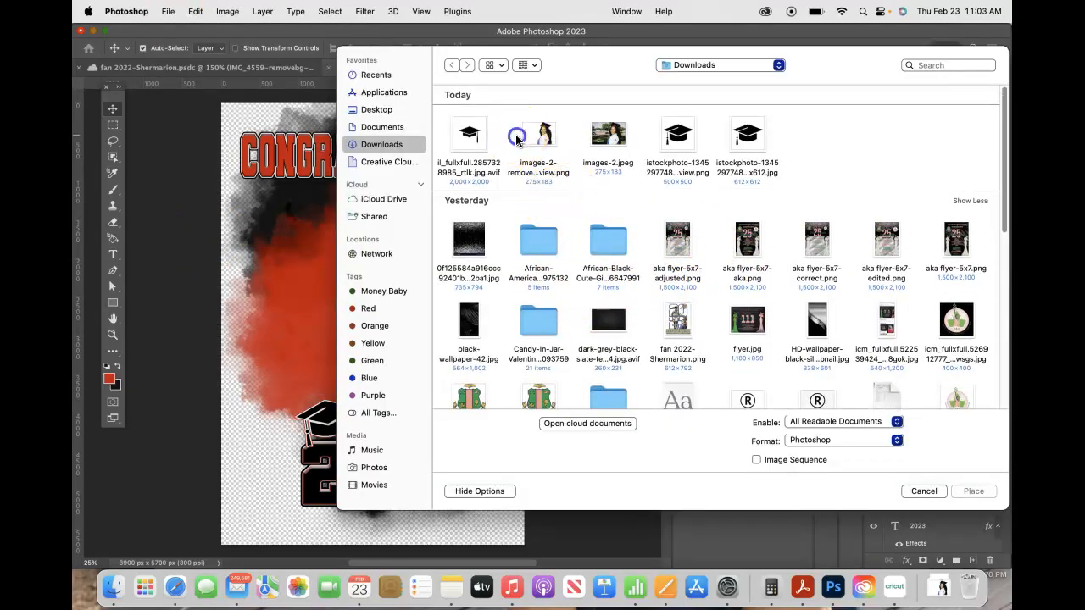
{"action": "left_click", "coordinate": [538, 136]}
{"action": "right_click", "coordinate": [598, 144]}
{"action": "left_click", "coordinate": [605, 142]}
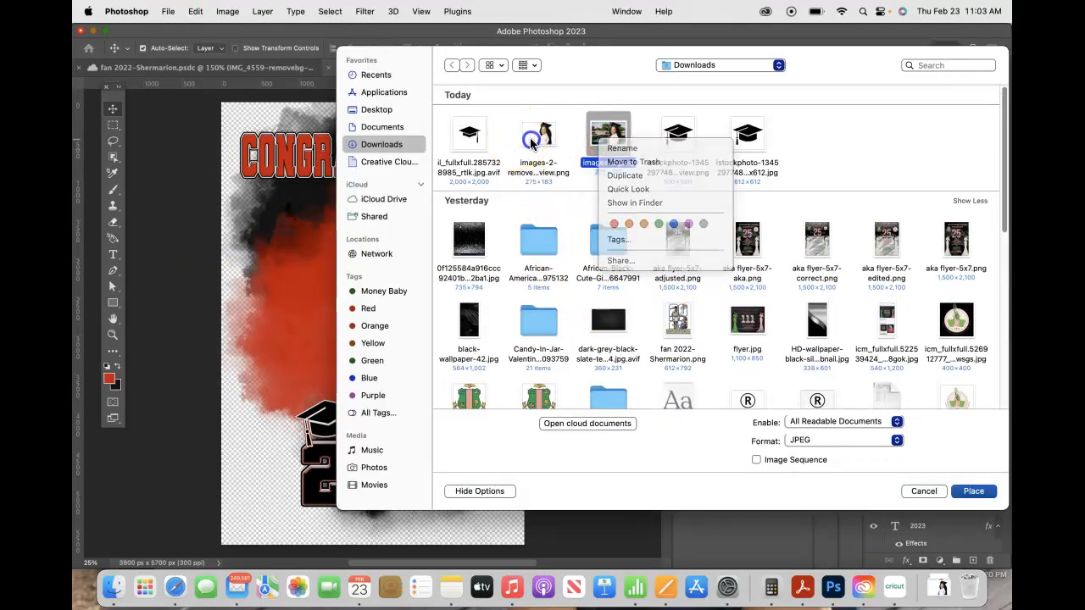
{"action": "right_click", "coordinate": [605, 142]}
{"action": "left_click", "coordinate": [540, 136]}
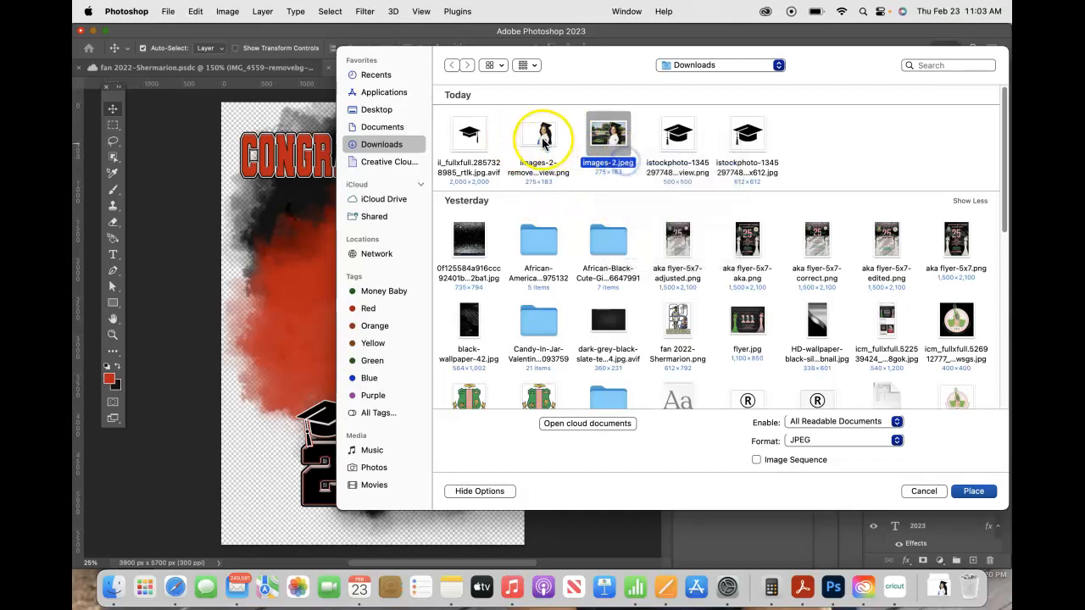
{"action": "right_click", "coordinate": [539, 138]}
{"action": "left_click", "coordinate": [572, 153]}
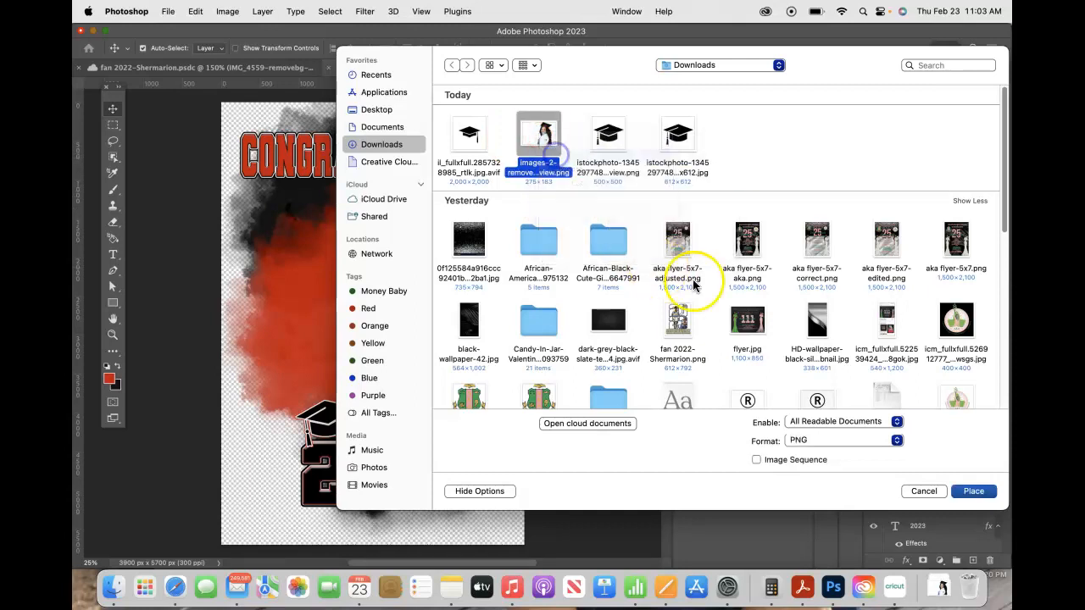
Step: Place the background-removed icm_fullxfull.518031036 seated graduate PNG from the Previous 30 Days downloads as an embedded image
{"action": "scroll", "coordinate": [756, 301], "scroll_direction": "down", "scroll_amount": 1}
{"action": "scroll", "coordinate": [757, 301], "scroll_direction": "down", "scroll_amount": 10}
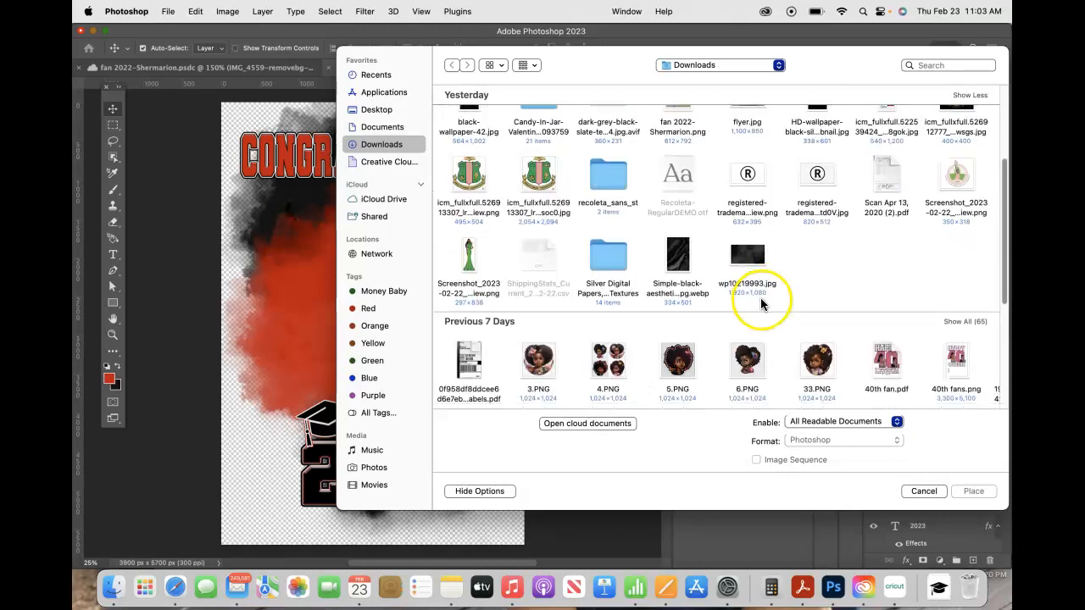
{"action": "scroll", "coordinate": [747, 290], "scroll_direction": "down", "scroll_amount": 3}
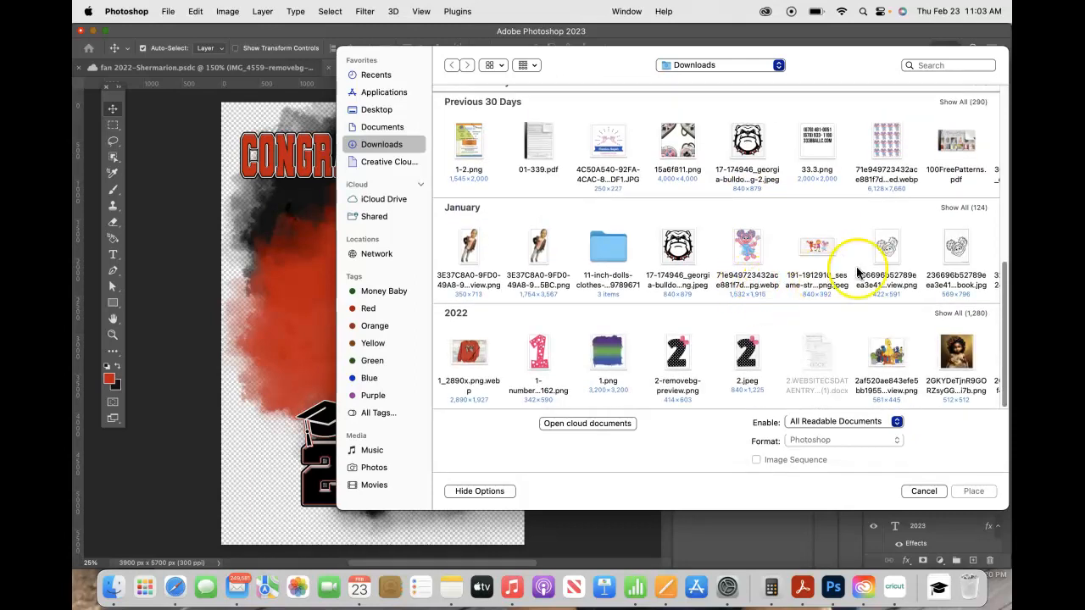
{"action": "scroll", "coordinate": [928, 288], "scroll_direction": "up", "scroll_amount": 5}
{"action": "left_click", "coordinate": [958, 246]}
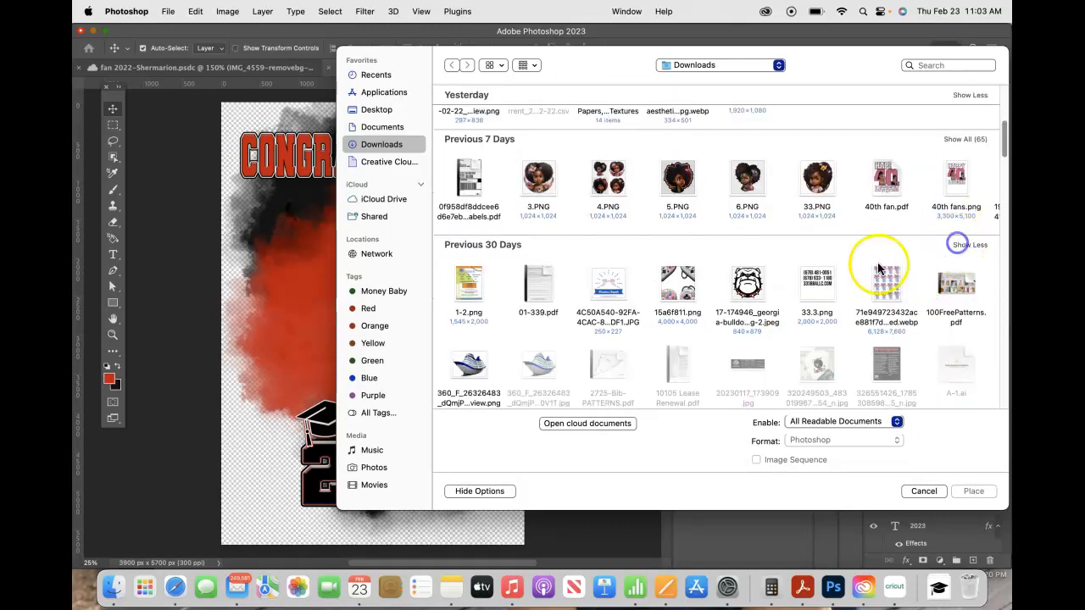
{"action": "scroll", "coordinate": [687, 268], "scroll_direction": "down", "scroll_amount": 15}
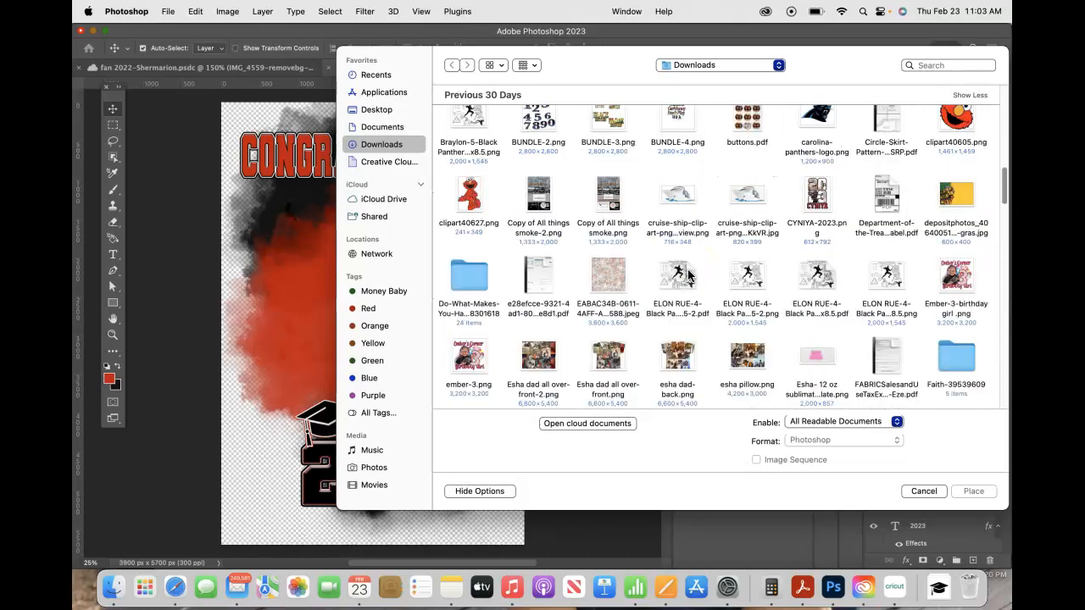
{"action": "scroll", "coordinate": [687, 274], "scroll_direction": "down", "scroll_amount": 10}
{"action": "scroll", "coordinate": [688, 274], "scroll_direction": "down", "scroll_amount": 10}
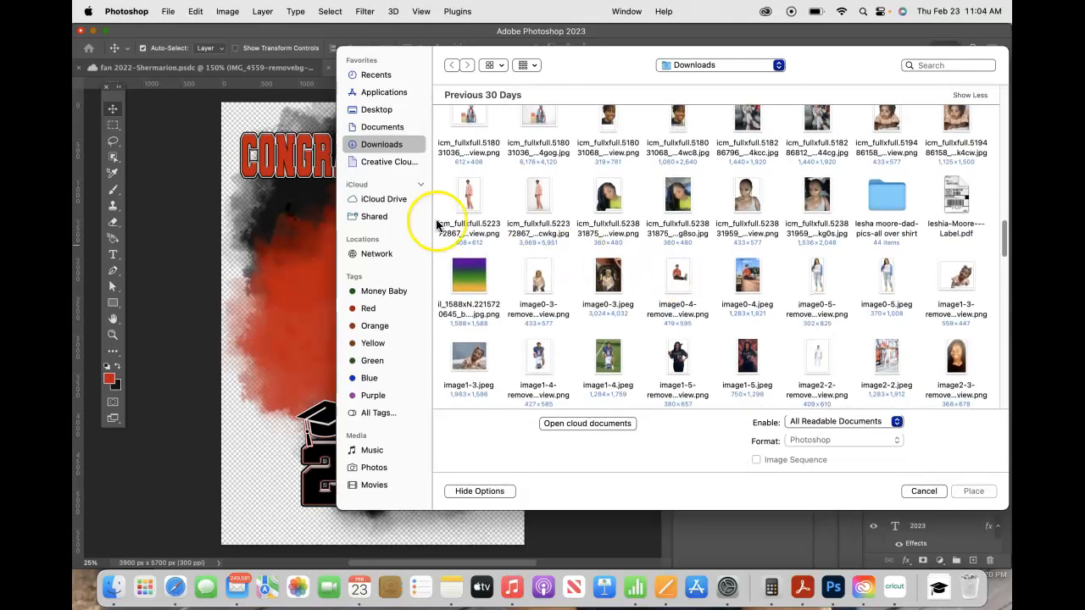
{"action": "left_click", "coordinate": [468, 195]}
{"action": "scroll", "coordinate": [477, 150], "scroll_direction": "up", "scroll_amount": 1}
{"action": "left_click", "coordinate": [472, 132]}
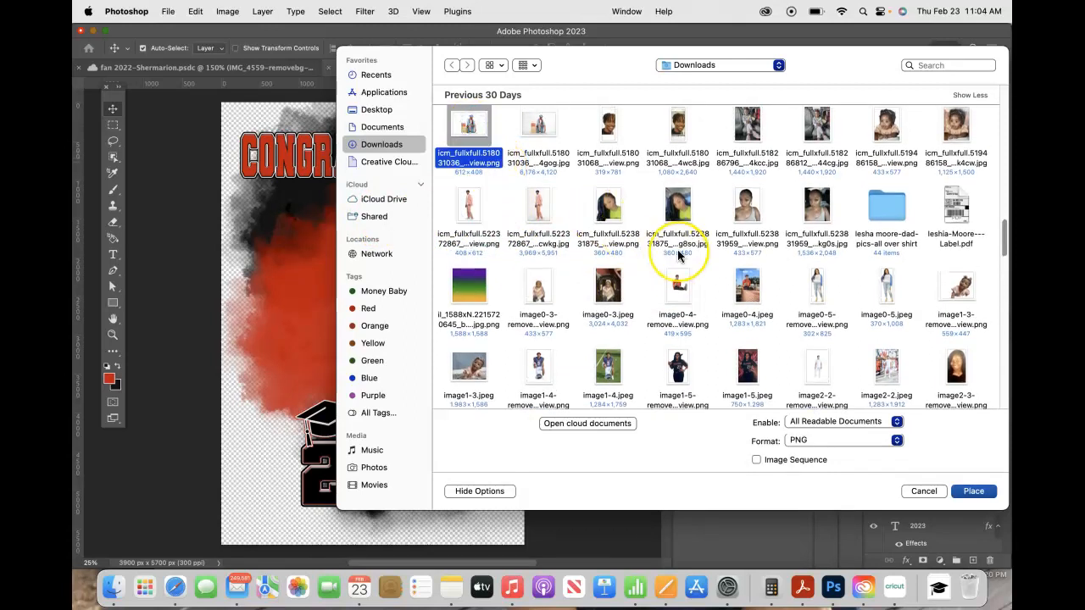
{"action": "key", "text": "Return"}
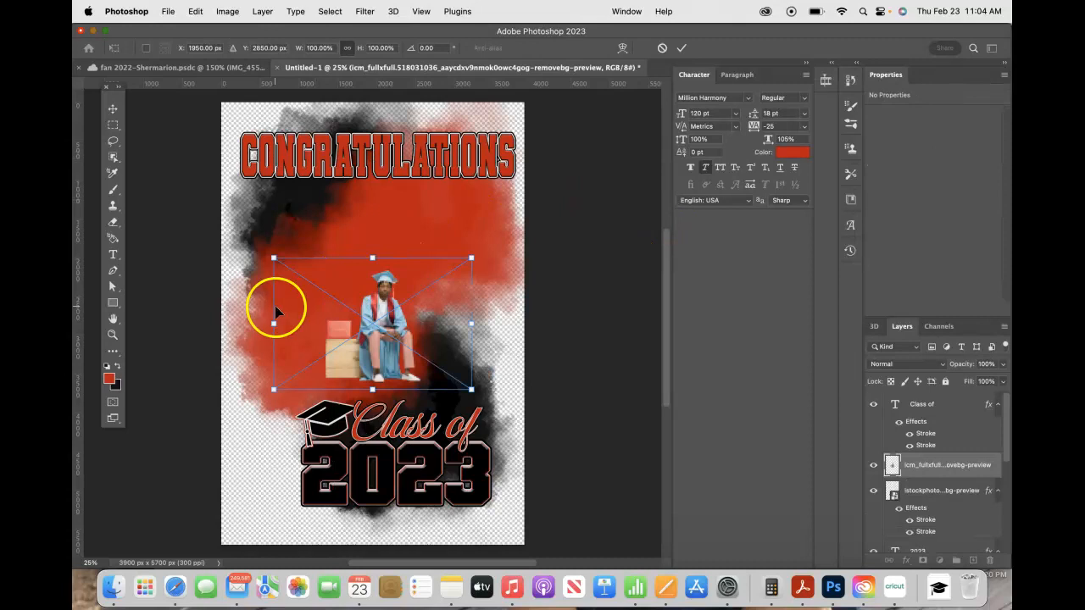
Step: Scale the seated graduate to about 189% and position it between CONGRATULATIONS and "Class of"
{"action": "left_click_drag", "start_coordinate": [273, 257], "coordinate": [107, 145]}
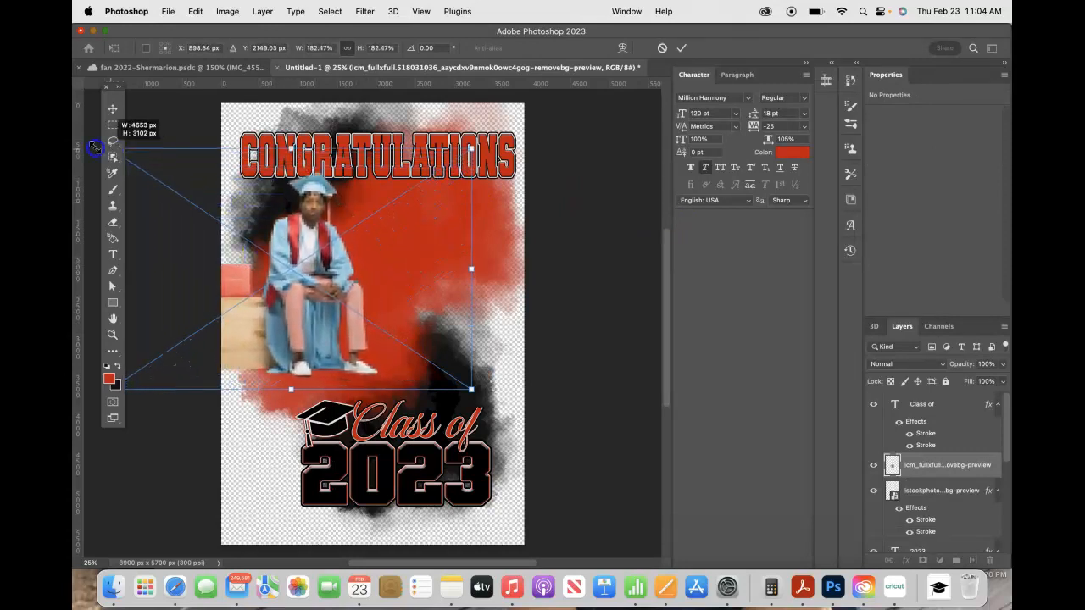
{"action": "left_click_drag", "start_coordinate": [333, 301], "coordinate": [395, 319]}
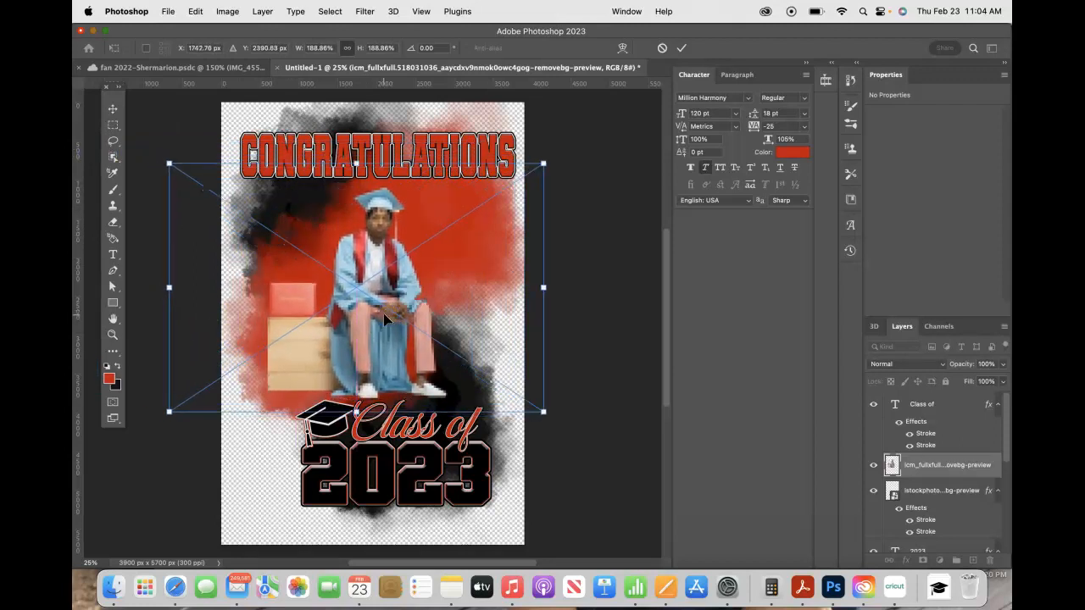
{"action": "left_click", "coordinate": [681, 48]}
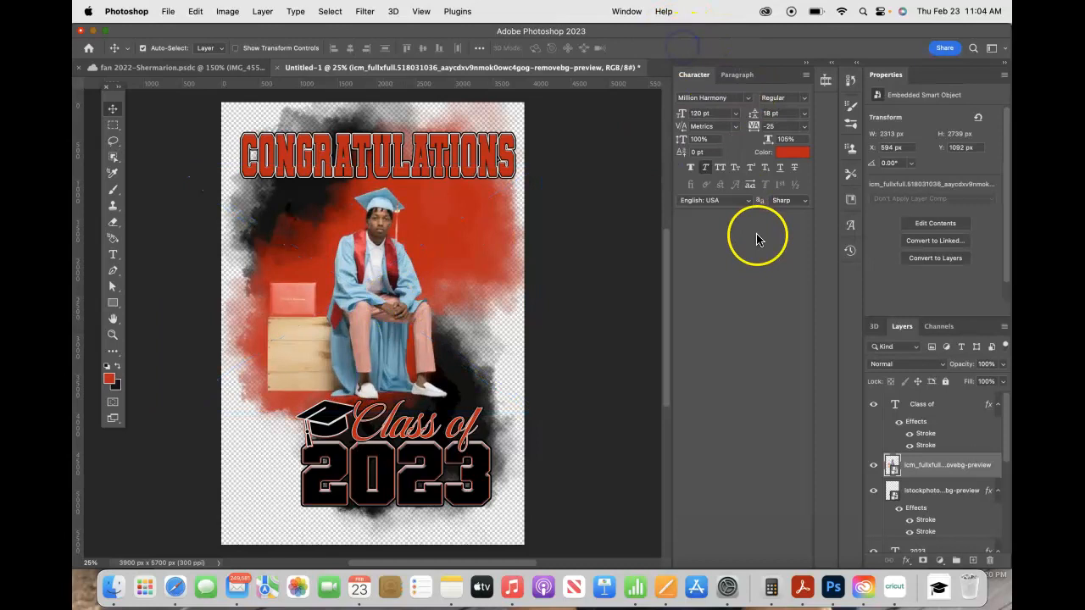
{"action": "left_click_drag", "start_coordinate": [384, 297], "coordinate": [387, 299]}
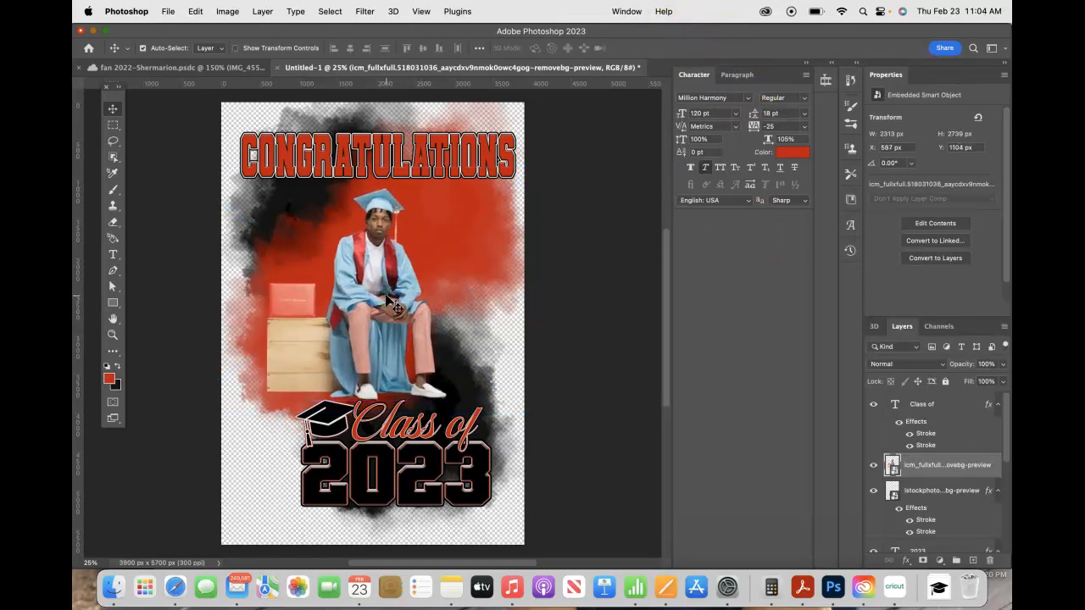
Step: Place the background-removed icm_fullxfull.522372867 pink-suit PNG from the Previous 30 Days downloads as an embedded image
{"action": "left_click", "coordinate": [167, 12]}
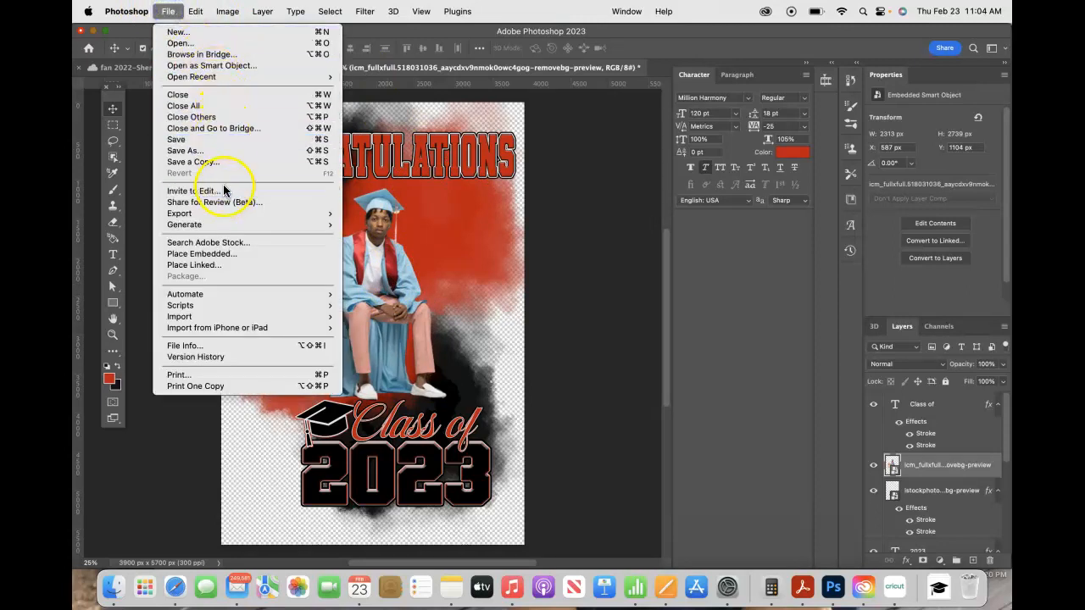
{"action": "left_click", "coordinate": [195, 254]}
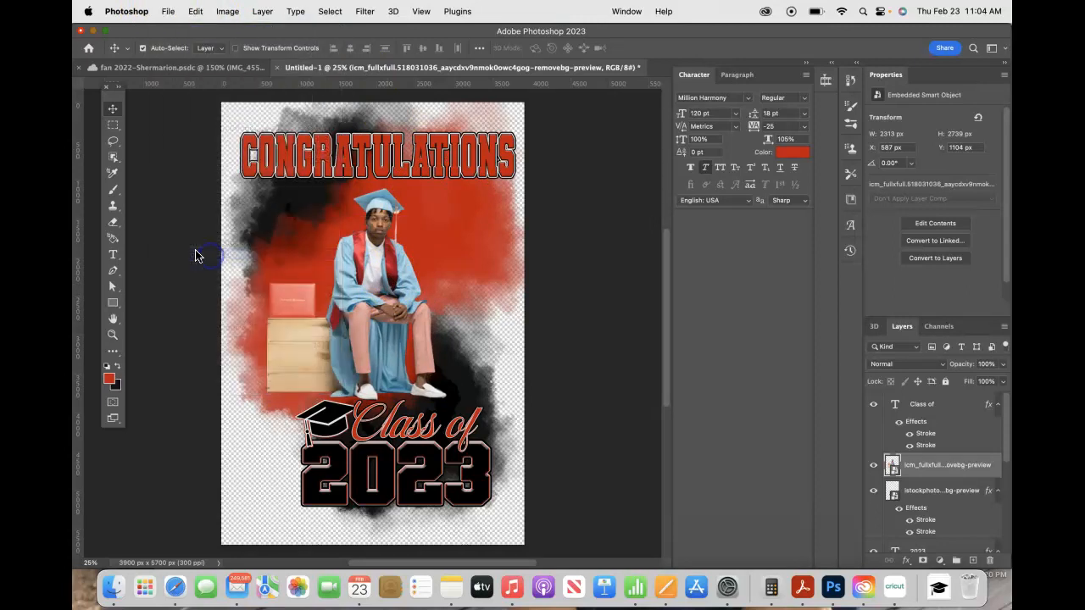
{"action": "scroll", "coordinate": [692, 292], "scroll_direction": "down", "scroll_amount": 10}
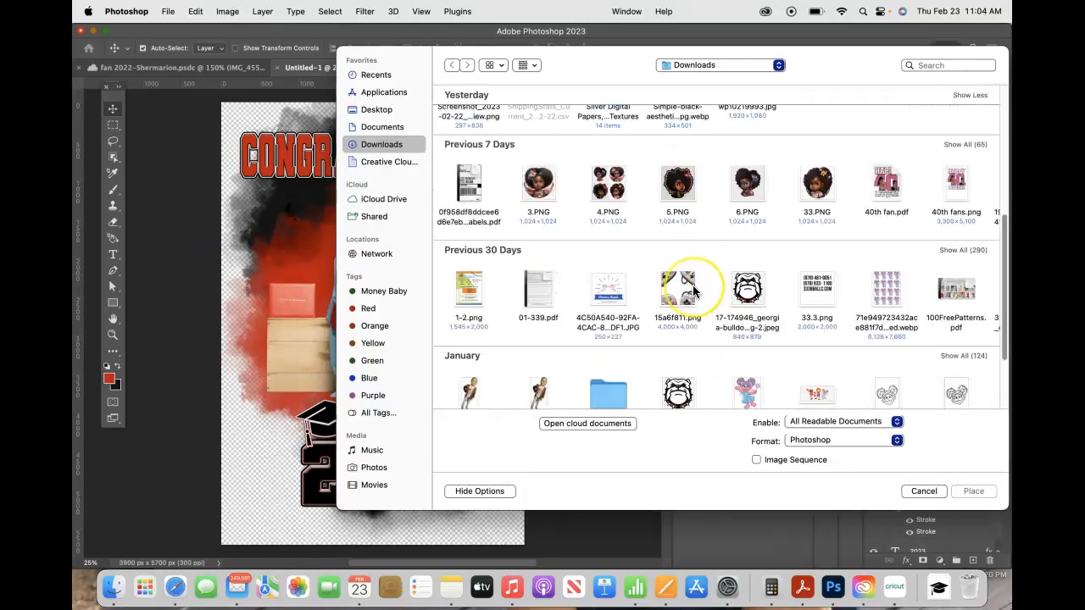
{"action": "scroll", "coordinate": [966, 199], "scroll_direction": "up", "scroll_amount": 3}
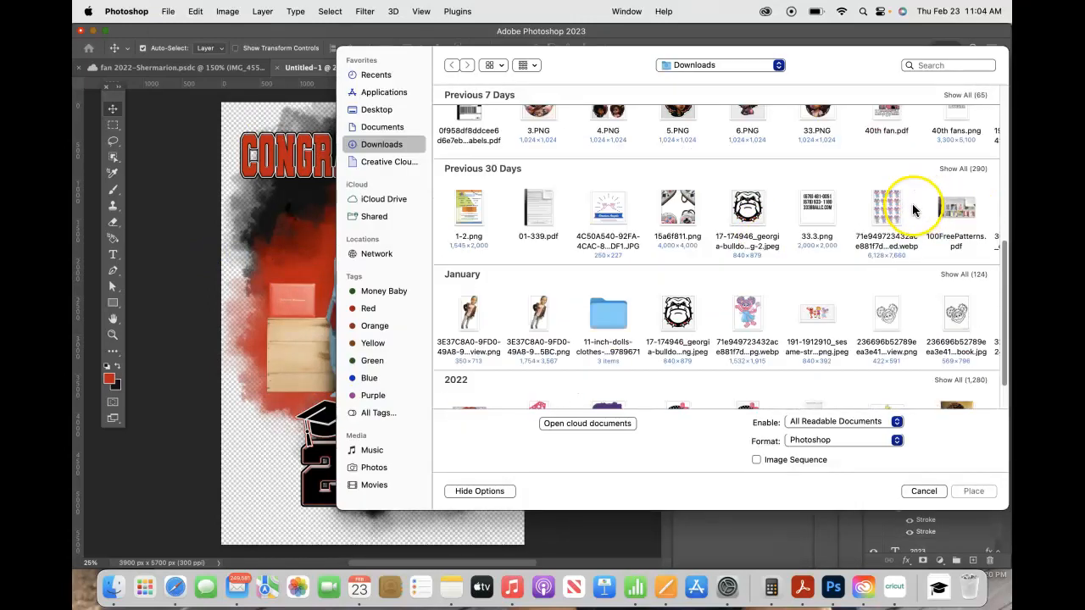
{"action": "left_click", "coordinate": [951, 175]}
{"action": "scroll", "coordinate": [587, 283], "scroll_direction": "down", "scroll_amount": 10}
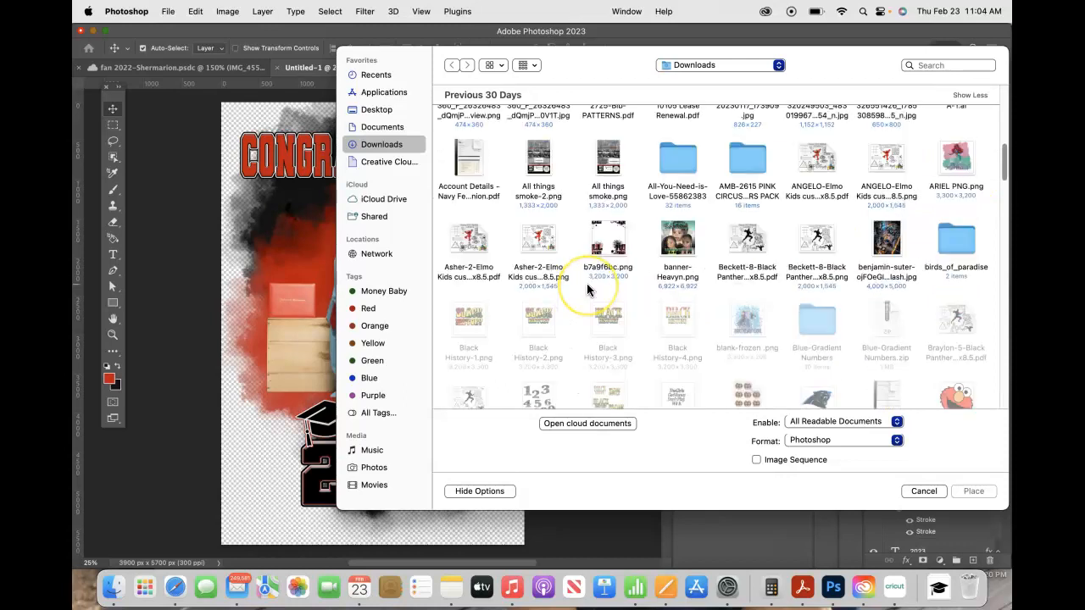
{"action": "scroll", "coordinate": [586, 288], "scroll_direction": "down", "scroll_amount": 10}
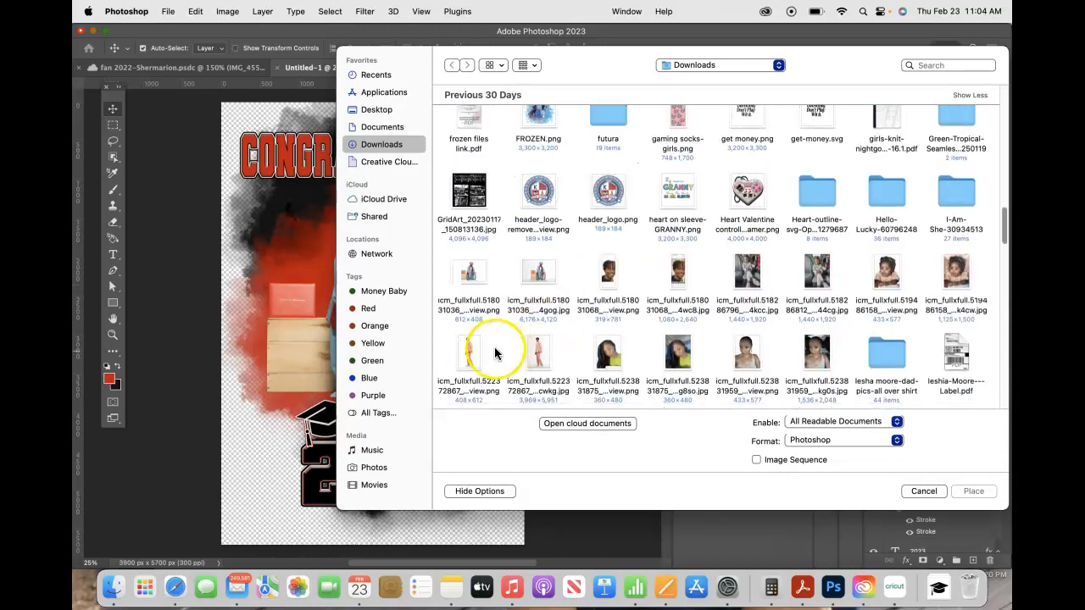
{"action": "left_click", "coordinate": [479, 347]}
{"action": "double_click", "coordinate": [478, 347]}
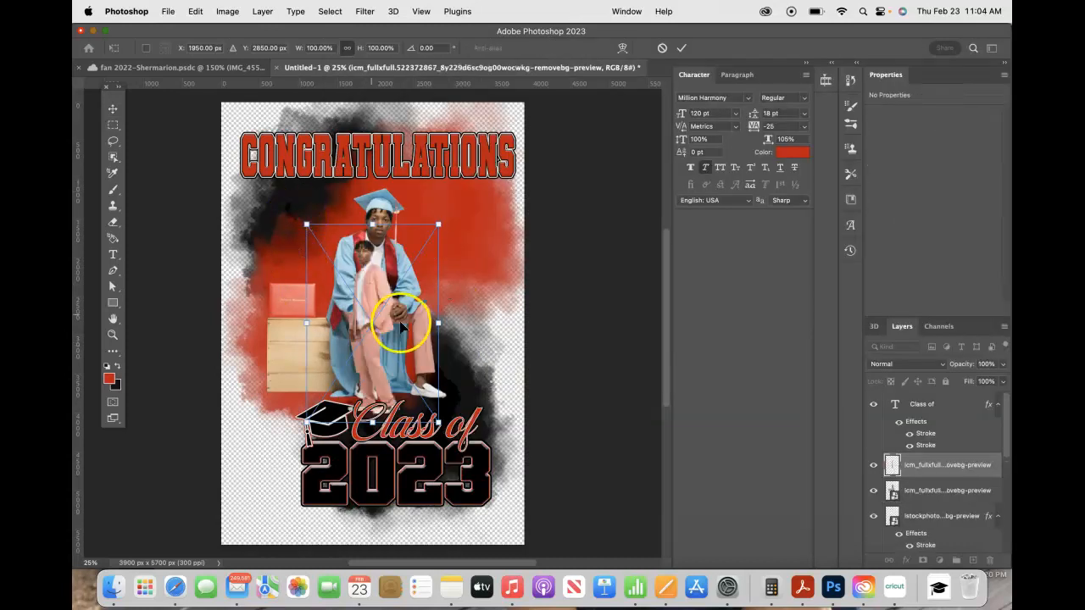
Step: Scale the pink-suit figure to about 124% and stand it to the right of the seated graduate
{"action": "left_click_drag", "start_coordinate": [375, 330], "coordinate": [465, 331]}
{"action": "left_click_drag", "start_coordinate": [398, 212], "coordinate": [362, 166]}
{"action": "left_click_drag", "start_coordinate": [441, 247], "coordinate": [454, 249]}
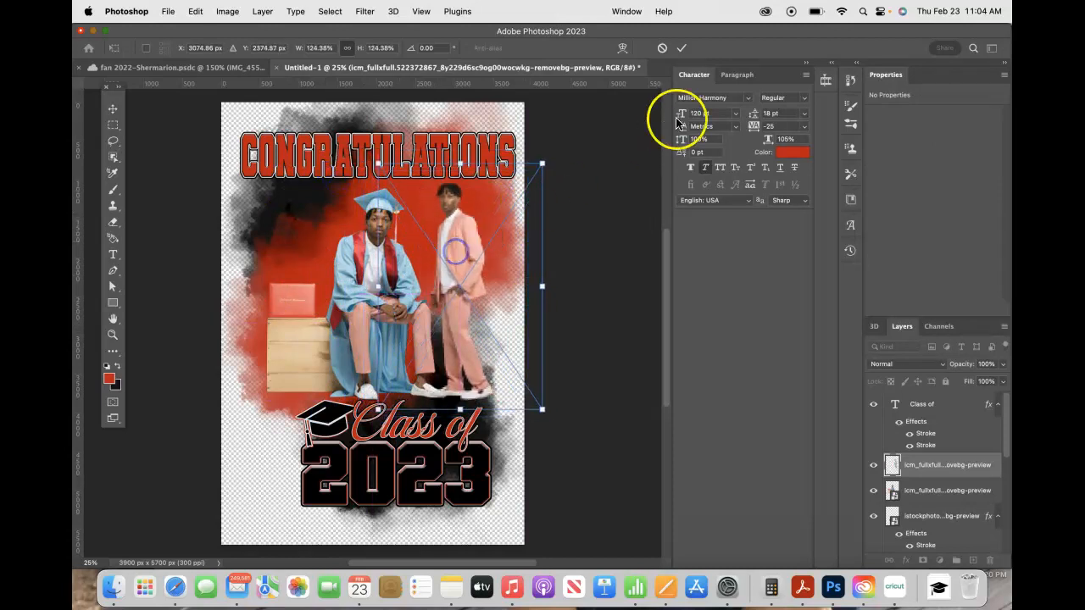
{"action": "left_click", "coordinate": [680, 47]}
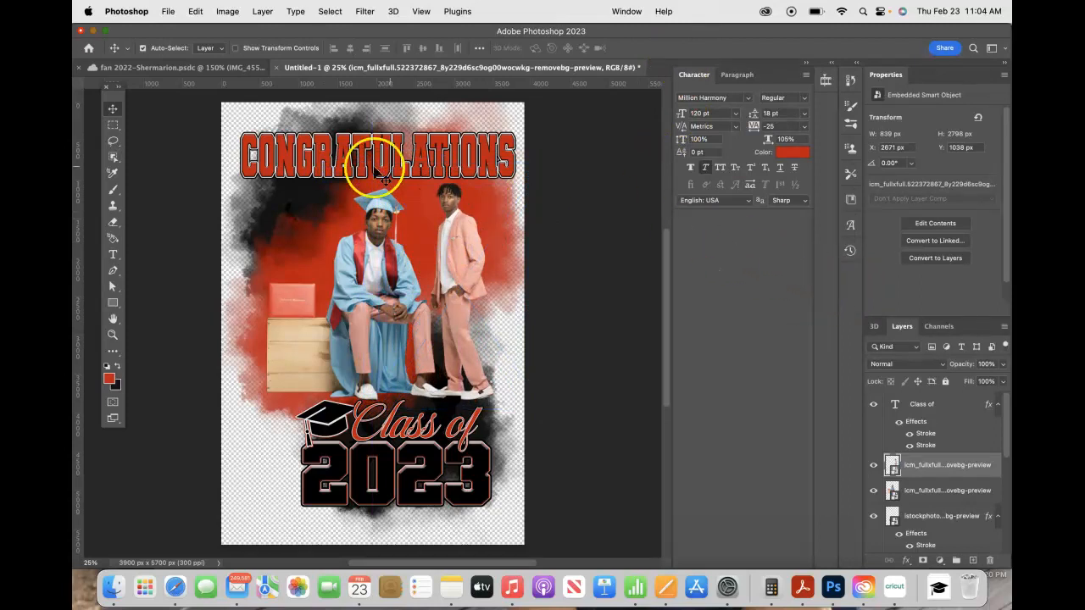
Step: Add a white Solid Color fill layer beneath Layer 2 as the design's background
{"action": "scroll", "coordinate": [947, 508], "scroll_direction": "down", "scroll_amount": 5}
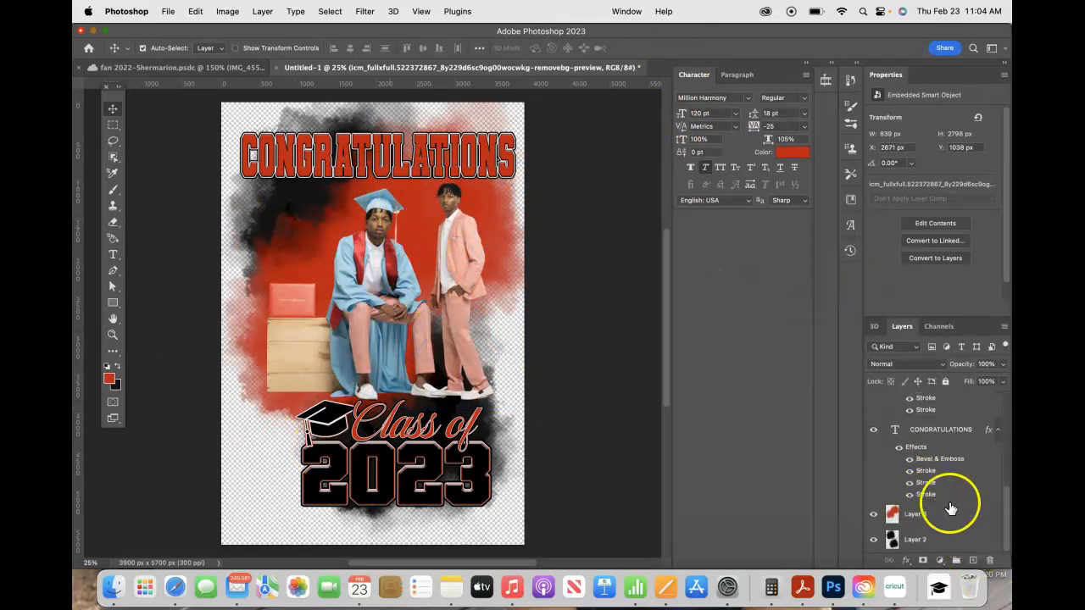
{"action": "left_click", "coordinate": [949, 539]}
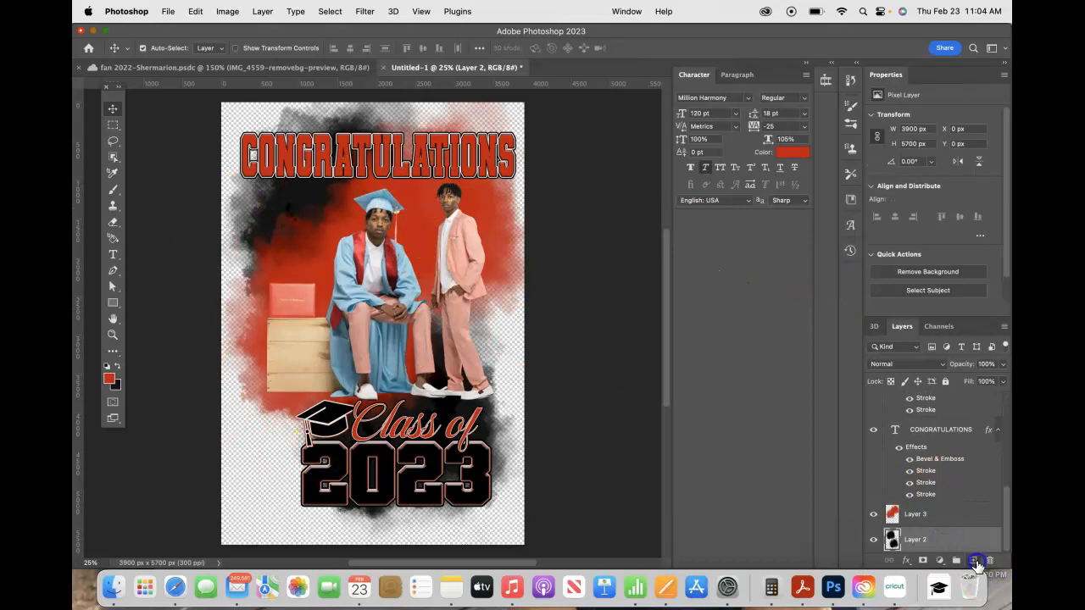
{"action": "left_click", "coordinate": [976, 563], "text": "super"}
{"action": "left_click", "coordinate": [922, 513]}
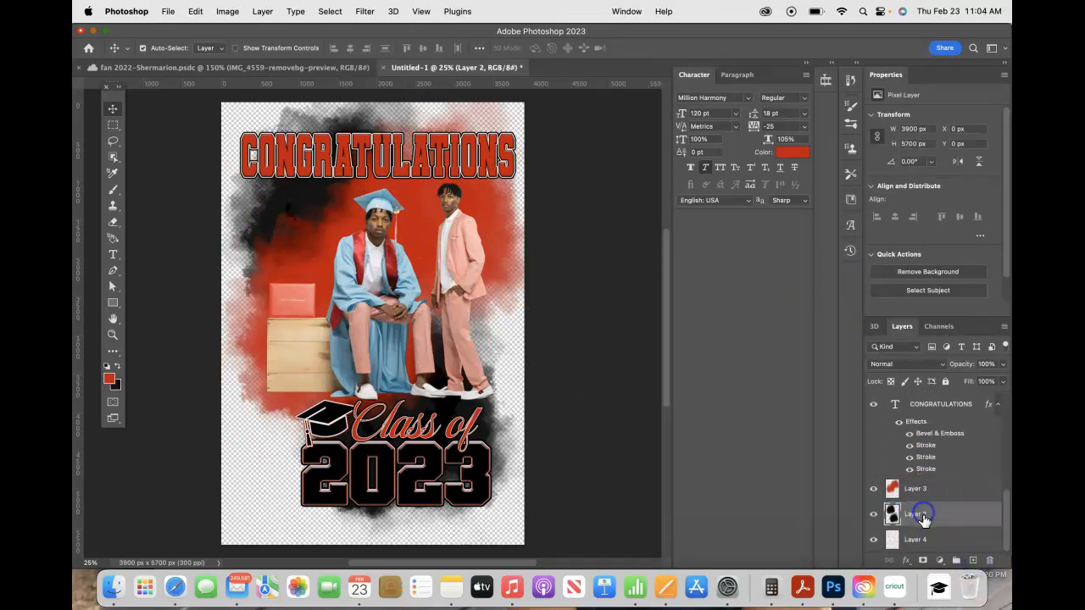
{"action": "left_click", "coordinate": [912, 540]}
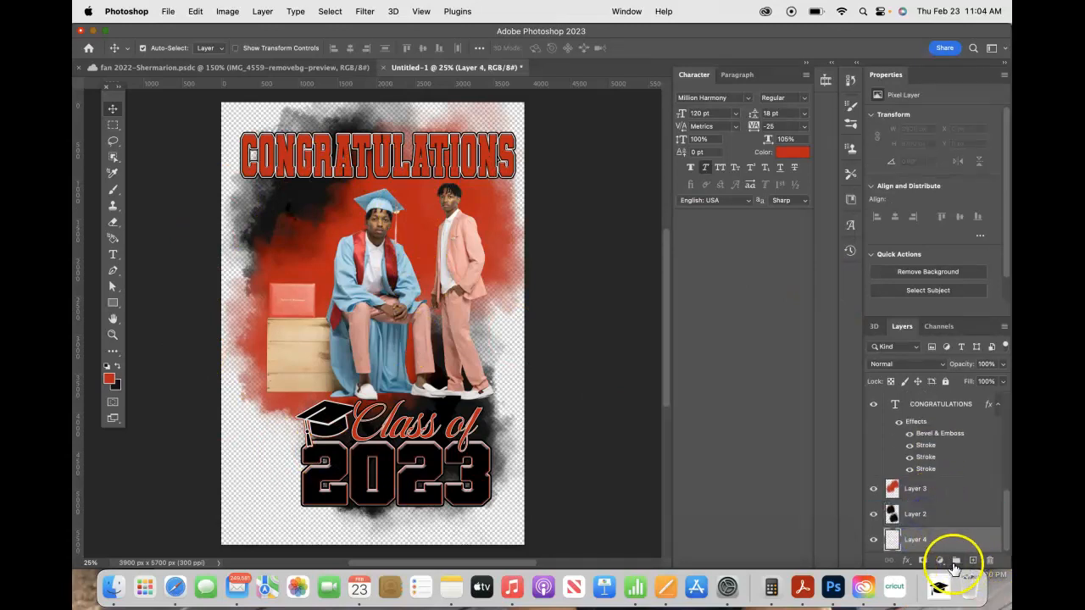
{"action": "left_click", "coordinate": [938, 561]}
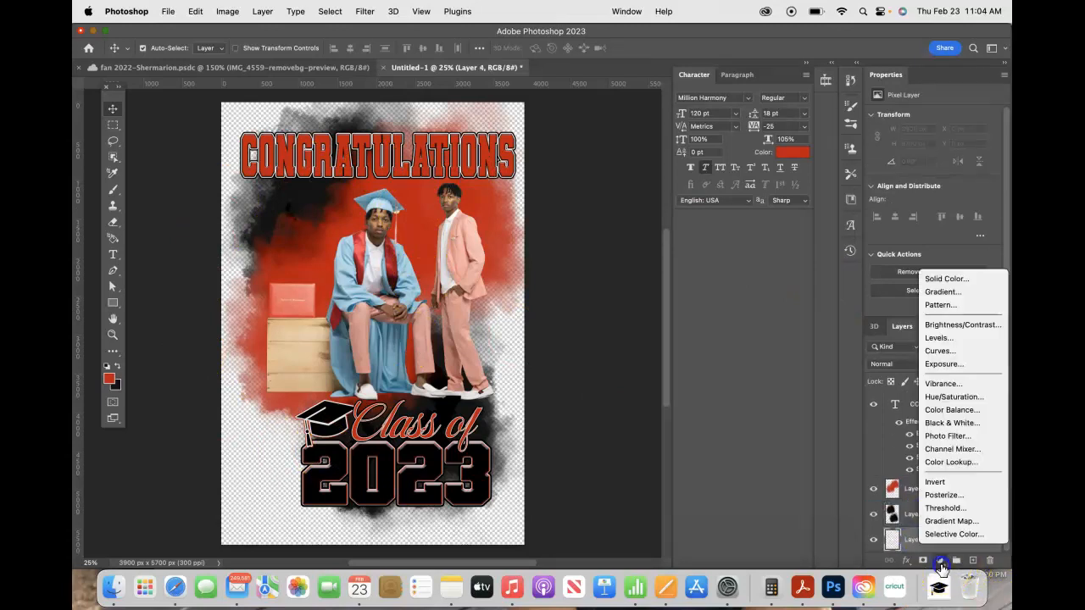
{"action": "left_click", "coordinate": [965, 279]}
{"action": "left_click_drag", "start_coordinate": [707, 262], "coordinate": [576, 159]}
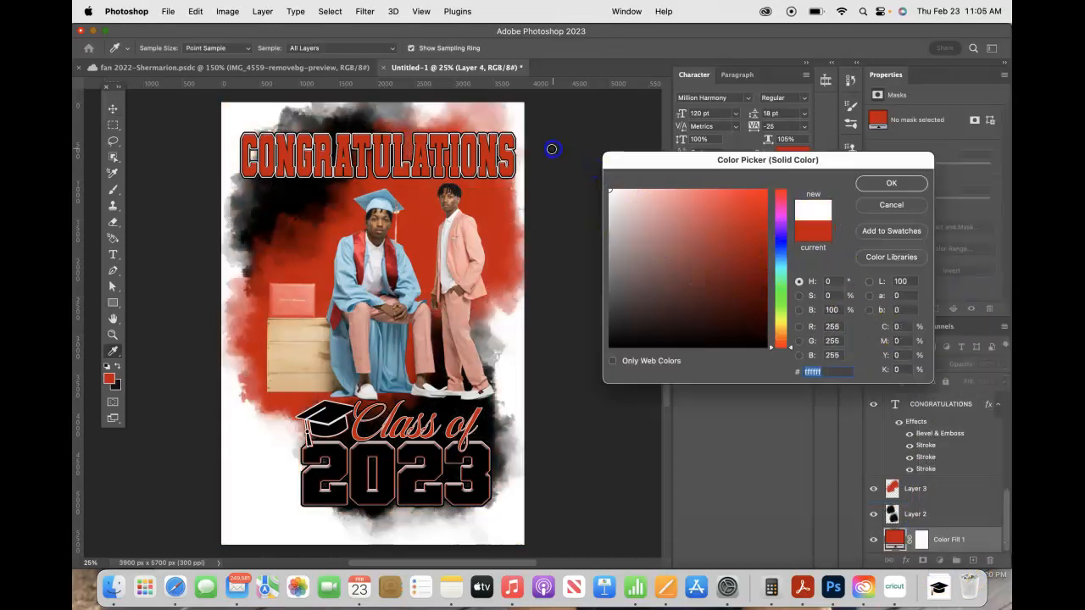
{"action": "left_click", "coordinate": [868, 182]}
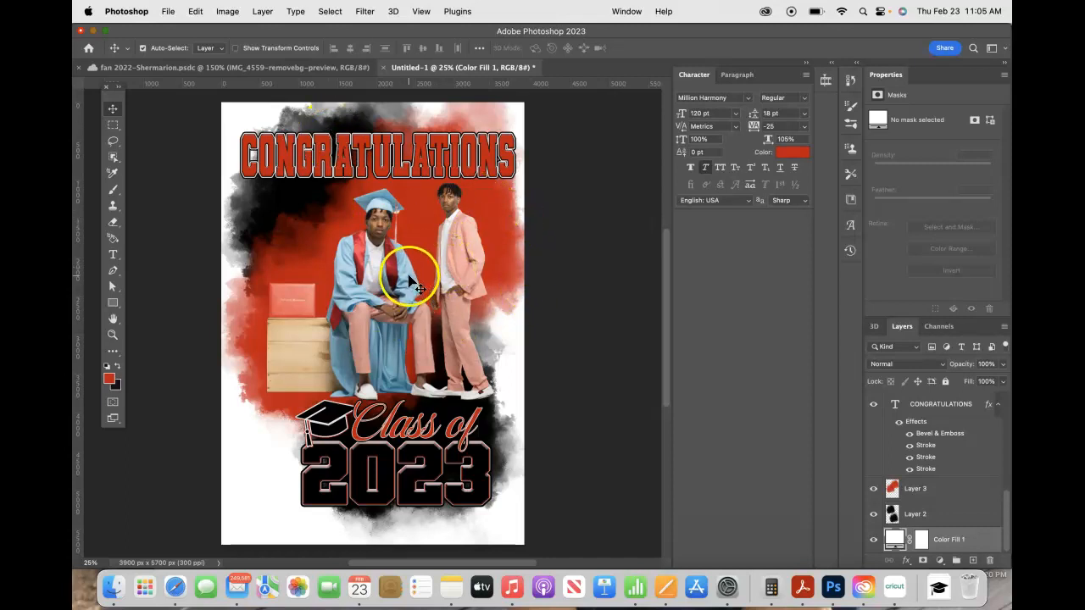
Step: Duplicate the pink-suit figure's layer within Untitled-1
{"action": "left_click", "coordinate": [456, 234]}
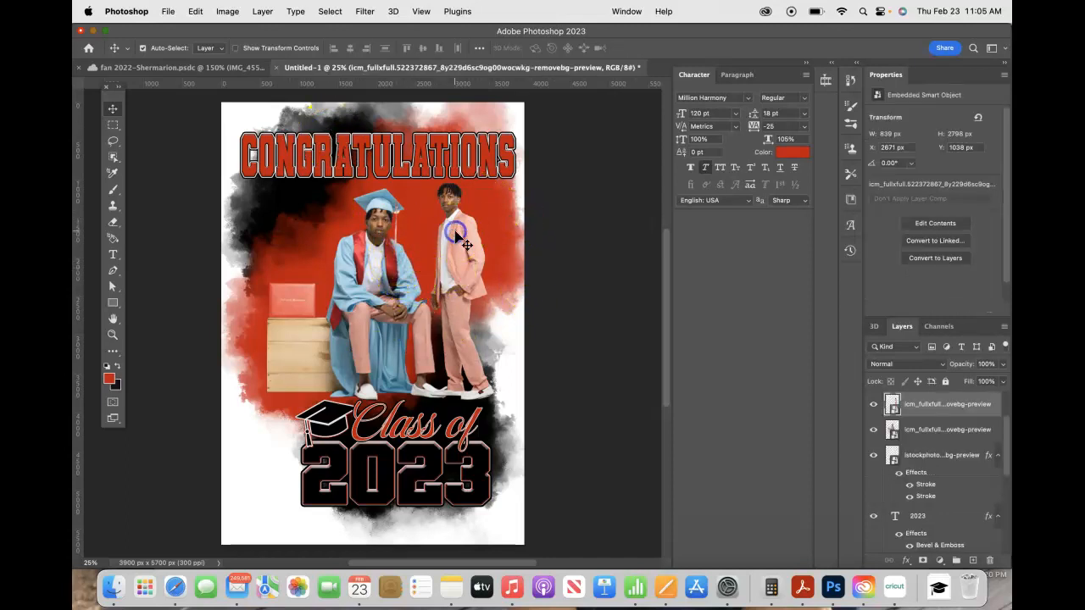
{"action": "right_click", "coordinate": [927, 407]}
{"action": "left_click", "coordinate": [881, 441]}
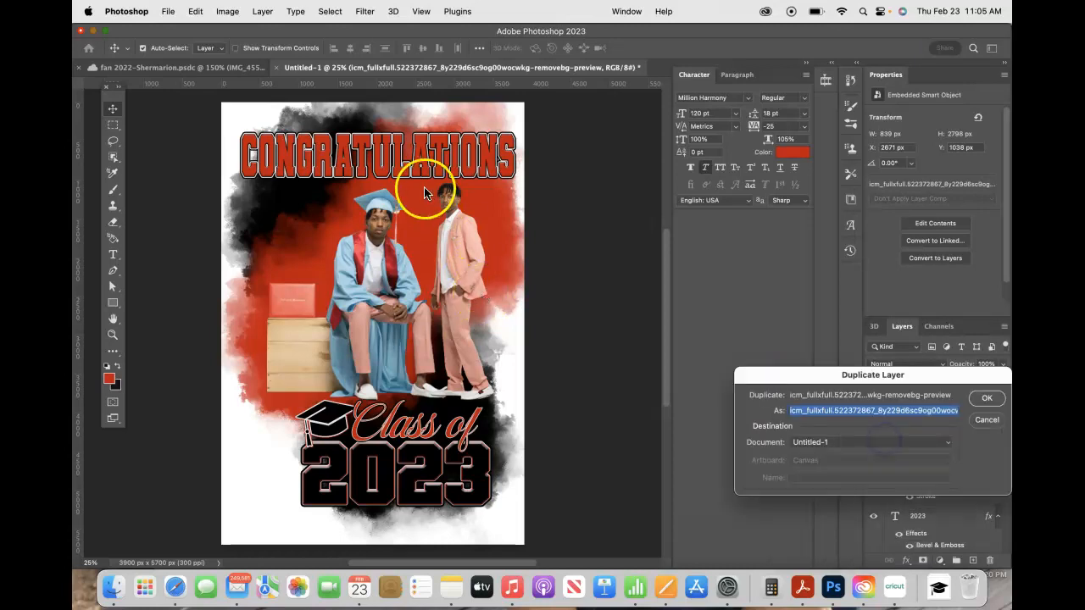
{"action": "left_click", "coordinate": [977, 396]}
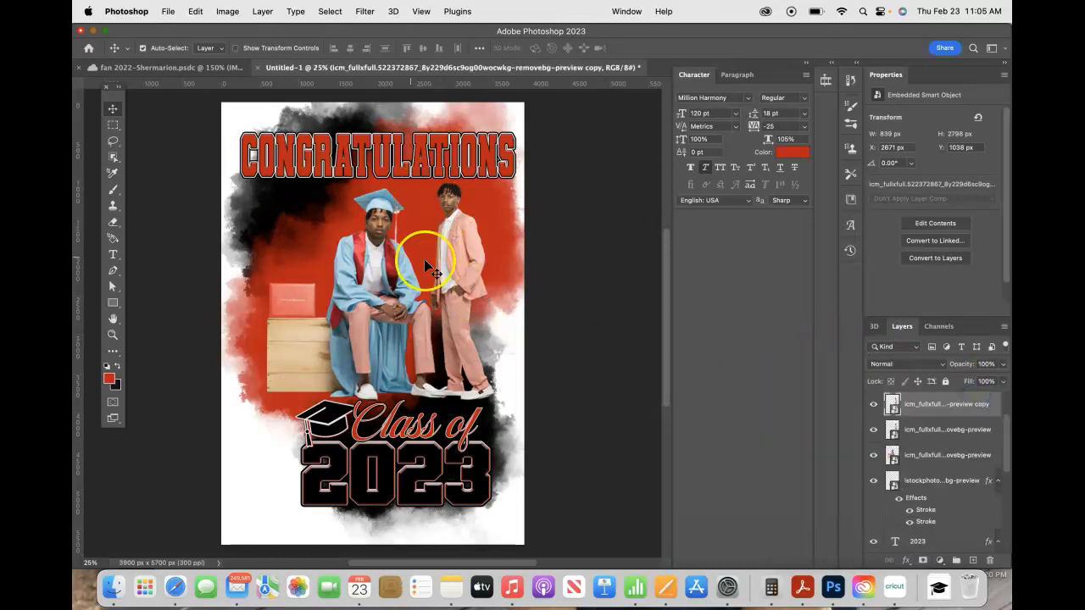
Step: Move the duplicate pink-suit figure to the left of the seated graduate and mirror it to face the other way
{"action": "left_click_drag", "start_coordinate": [452, 269], "coordinate": [285, 287]}
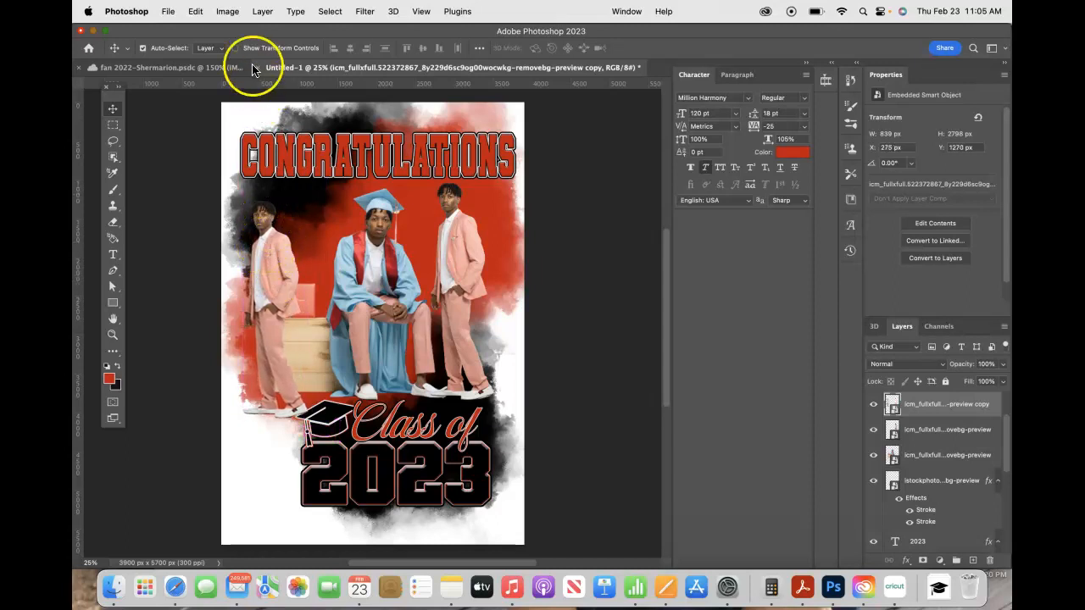
{"action": "left_click", "coordinate": [222, 11]}
{"action": "mouse_move", "coordinate": [170, 12]}
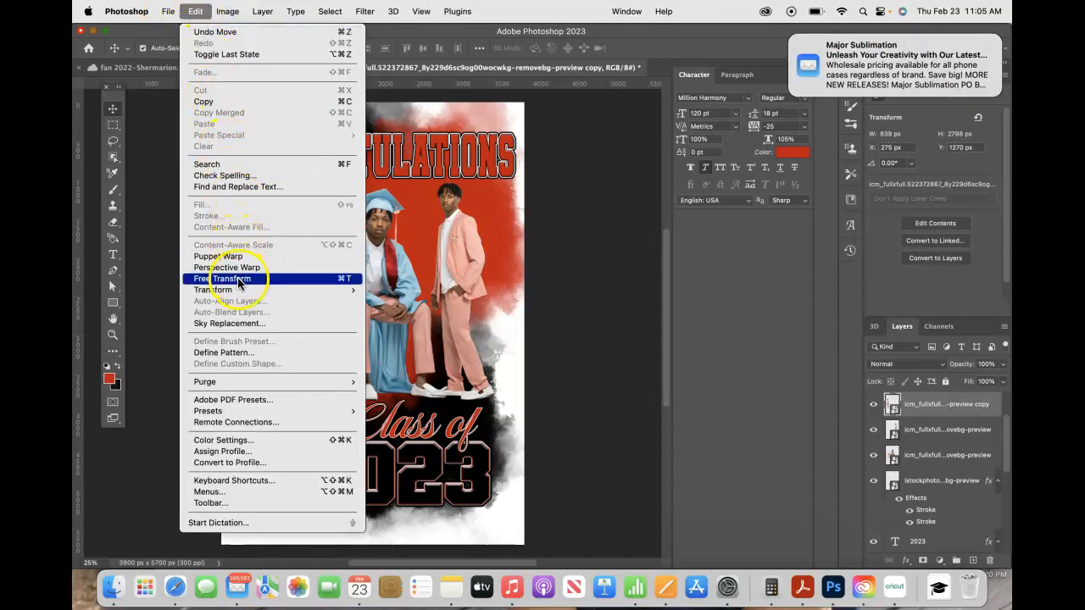
{"action": "mouse_move", "coordinate": [246, 291]}
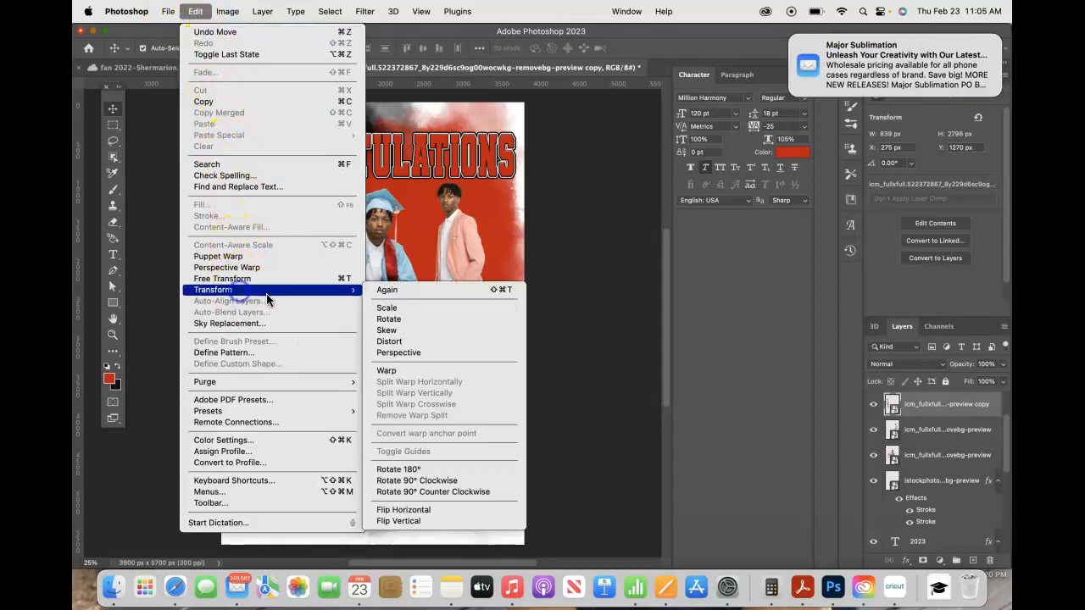
{"action": "left_click", "coordinate": [446, 521]}
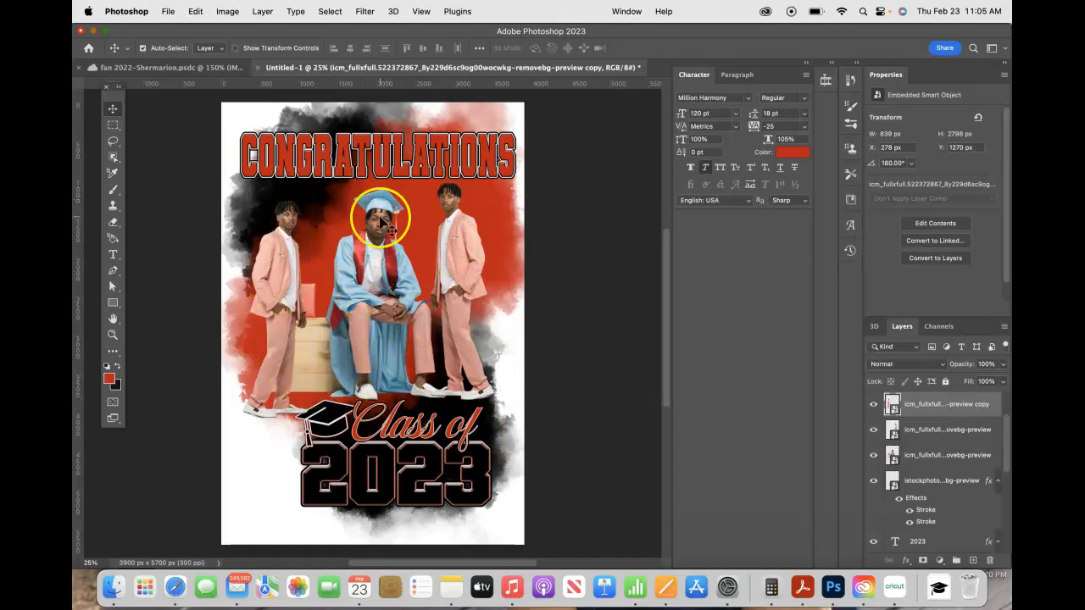
Step: Compare the design with and without the two pink-suit figures by toggling their layer visibility
{"action": "left_click", "coordinate": [874, 404]}
{"action": "left_click", "coordinate": [874, 430]}
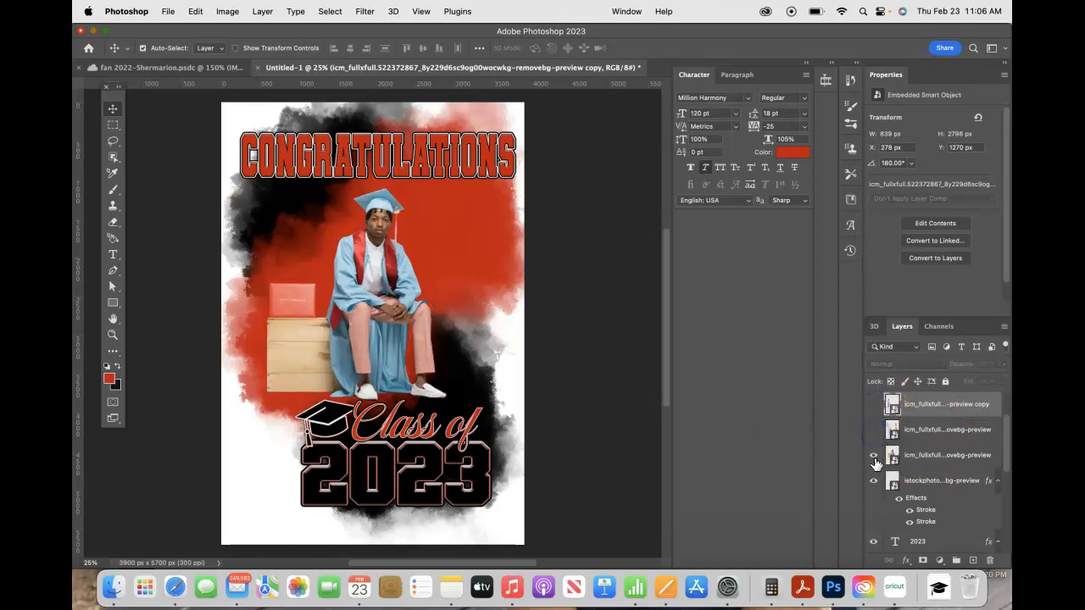
{"action": "left_click", "coordinate": [874, 404]}
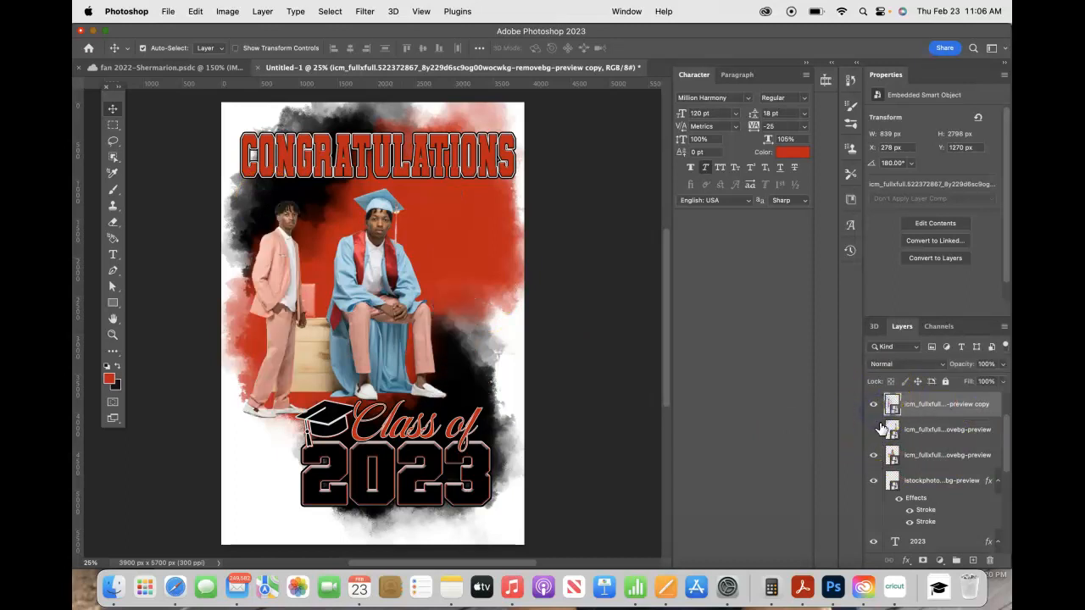
{"action": "left_click", "coordinate": [874, 429]}
Step: Delete both pink-suit figure layers and the seated graduate layer, and hide the white Color Fill 1 layer
{"action": "key", "text": "BackSpace"}
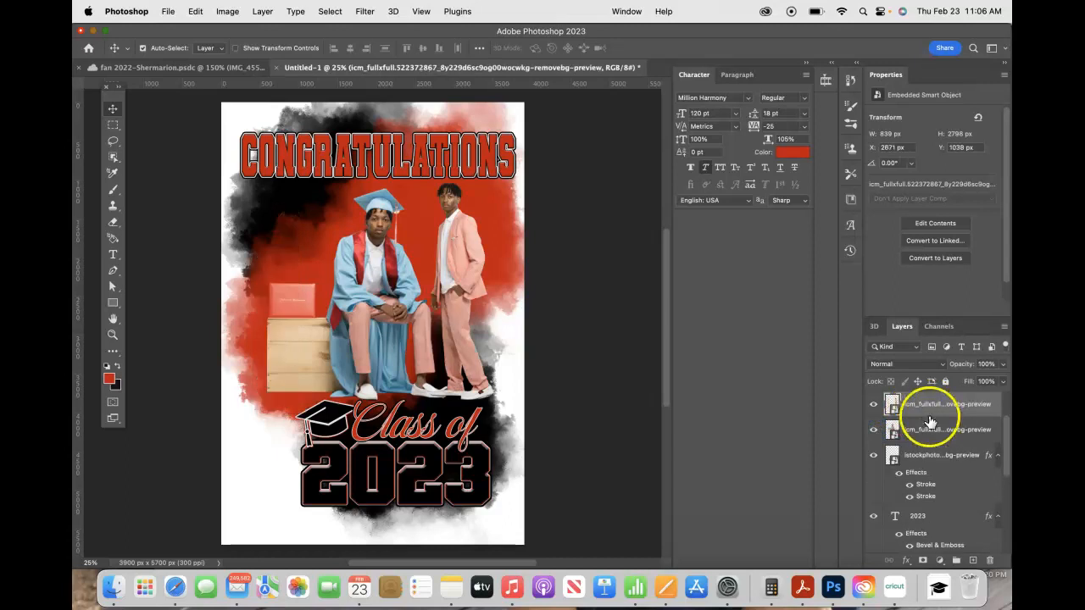
{"action": "key", "text": "BackSpace"}
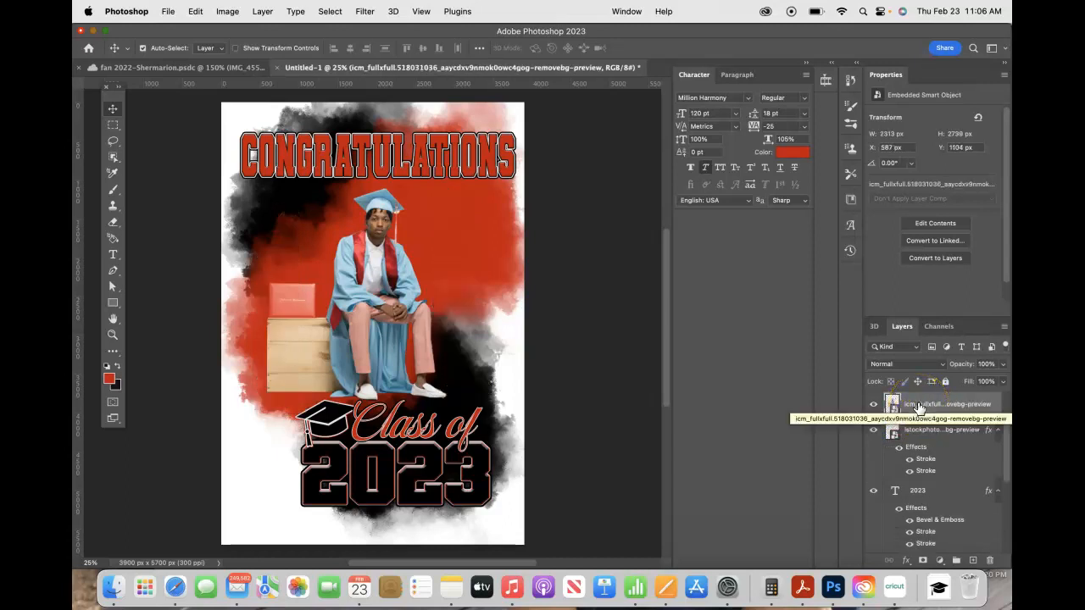
{"action": "key", "text": "BackSpace"}
{"action": "scroll", "coordinate": [930, 495], "scroll_direction": "down", "scroll_amount": 5}
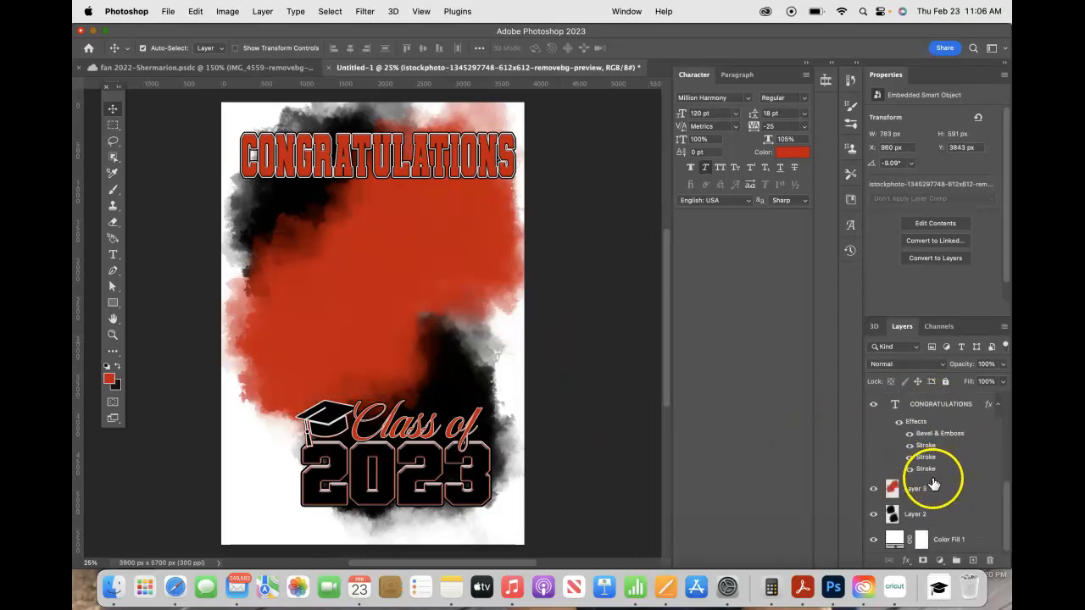
{"action": "left_click", "coordinate": [873, 538]}
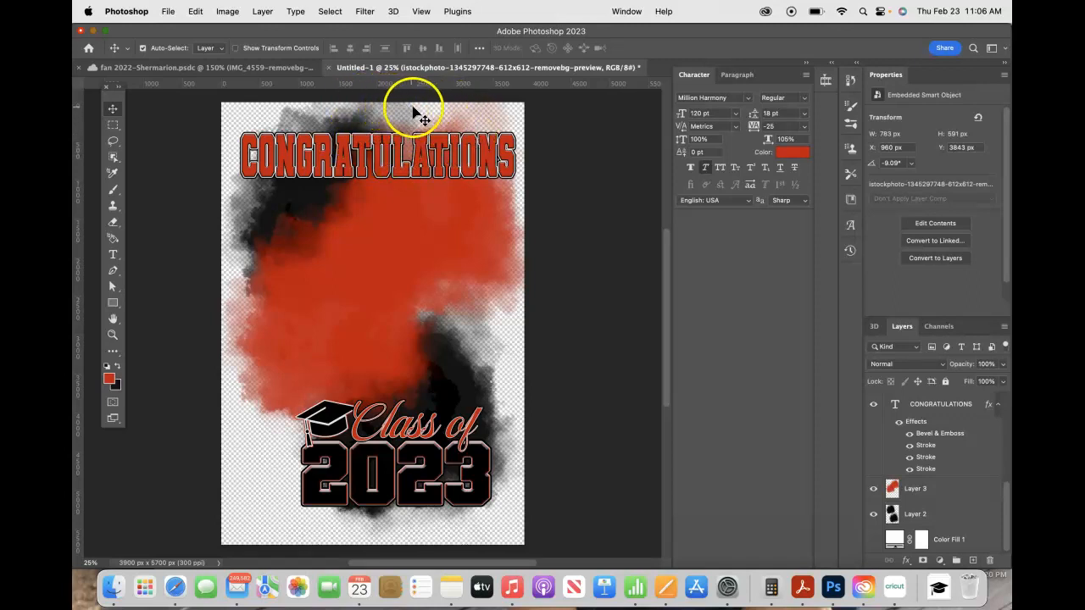
Step: Set the Eraser tool to the 3Powder1 brush at a size of 348 px
{"action": "left_click", "coordinate": [114, 222]}
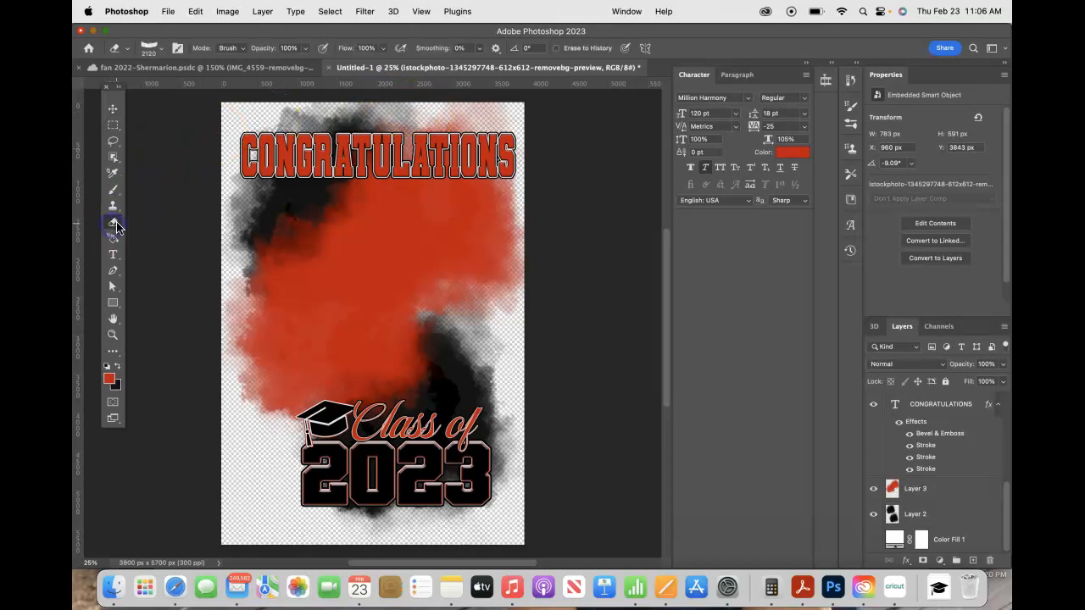
{"action": "left_click", "coordinate": [159, 50]}
{"action": "left_click", "coordinate": [99, 161]}
{"action": "left_click_drag", "start_coordinate": [213, 88], "coordinate": [205, 88]}
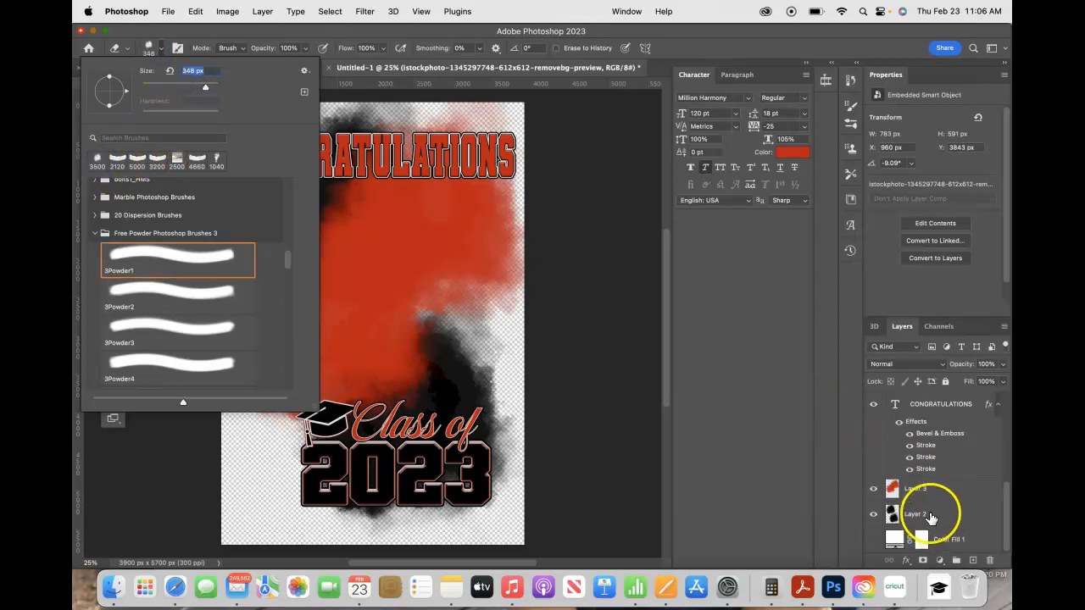
{"action": "left_click", "coordinate": [926, 485]}
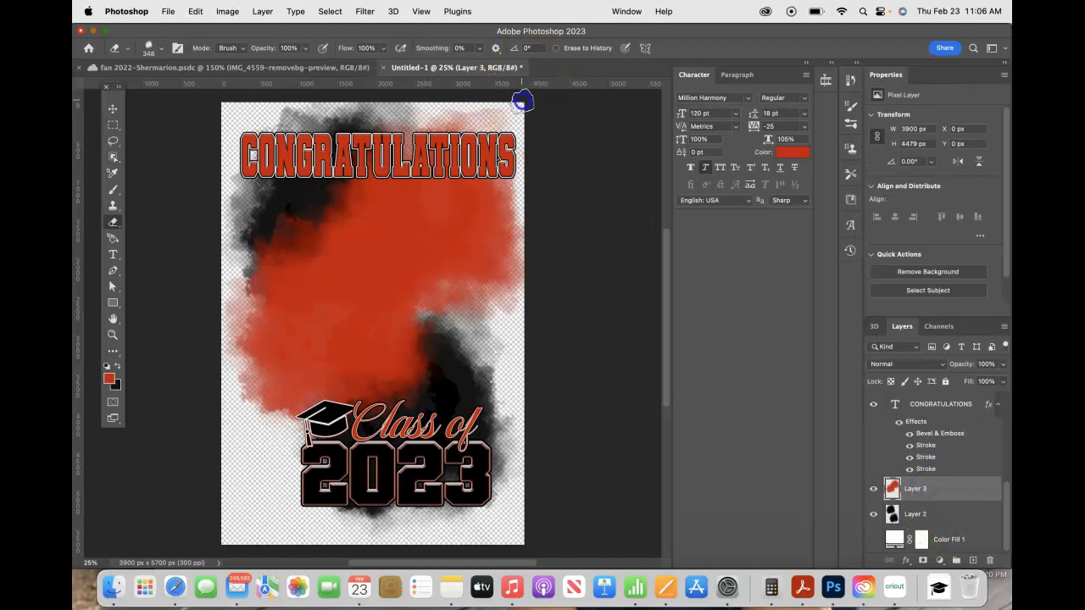
{"action": "left_click", "coordinate": [931, 515]}
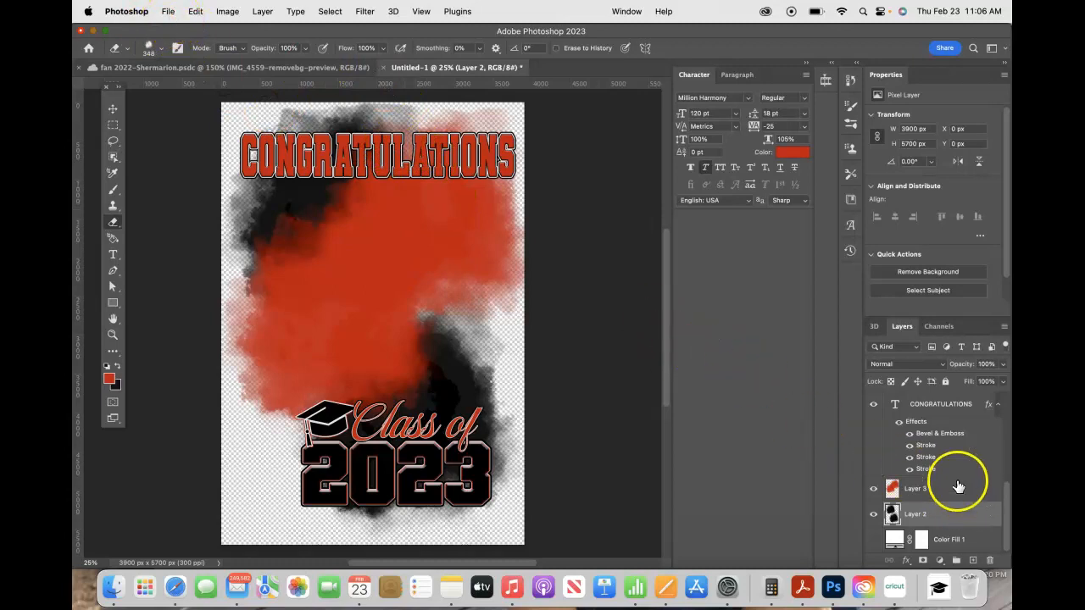
{"action": "scroll", "coordinate": [951, 476], "scroll_direction": "up", "scroll_amount": 3}
{"action": "scroll", "coordinate": [958, 487], "scroll_direction": "down", "scroll_amount": 3}
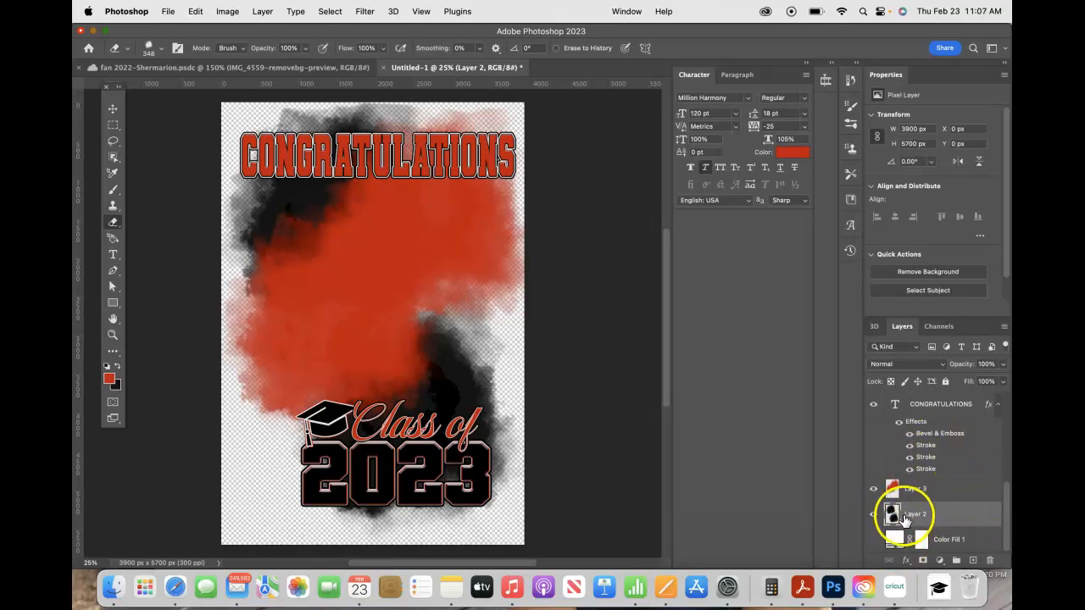
Step: Try a Color Overlay effect on the red smoke in Layer 3, then discard it and return to the Eraser tool
{"action": "left_click", "coordinate": [918, 489]}
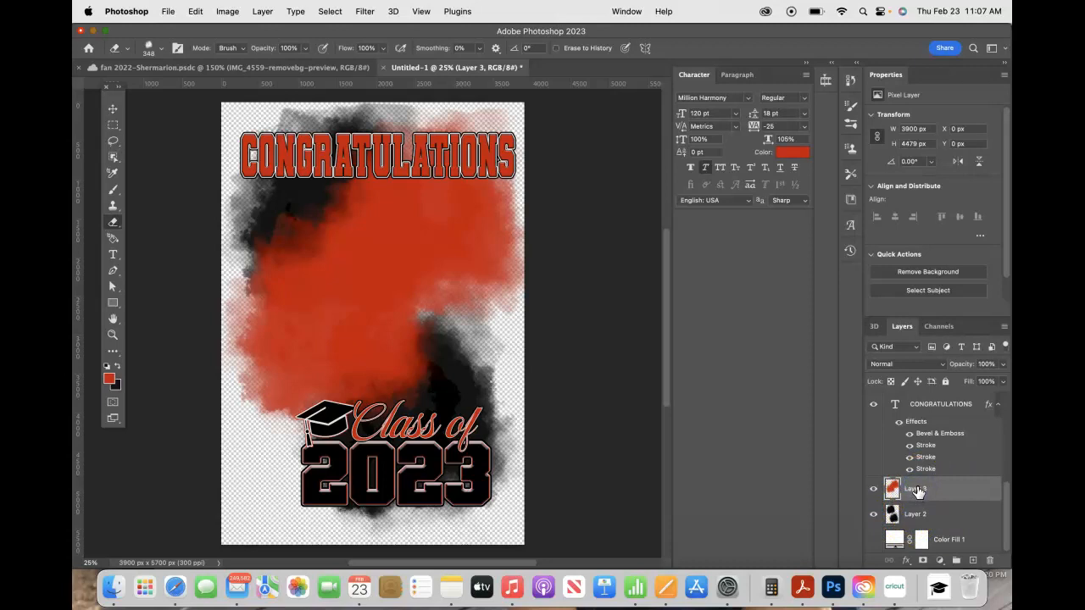
{"action": "left_click", "coordinate": [907, 560]}
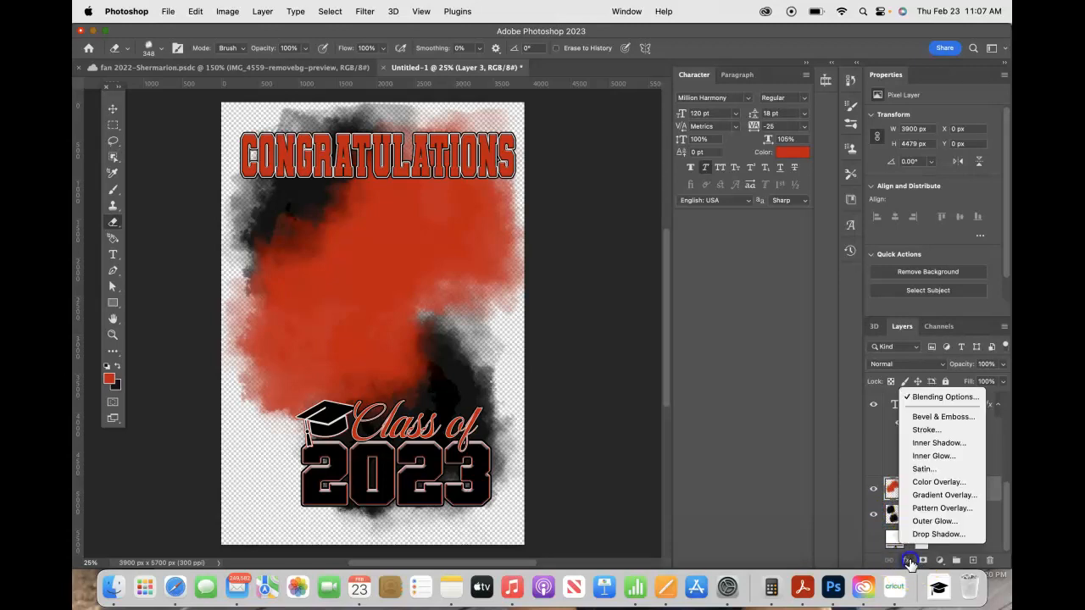
{"action": "left_click", "coordinate": [938, 482]}
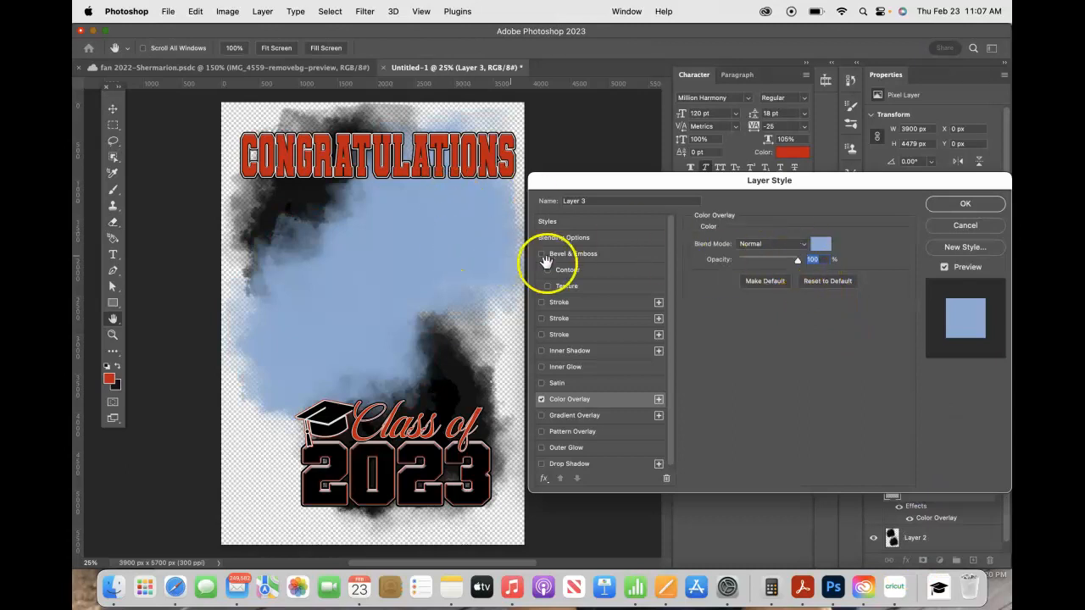
{"action": "left_click", "coordinate": [965, 226]}
{"action": "key", "text": "e"}
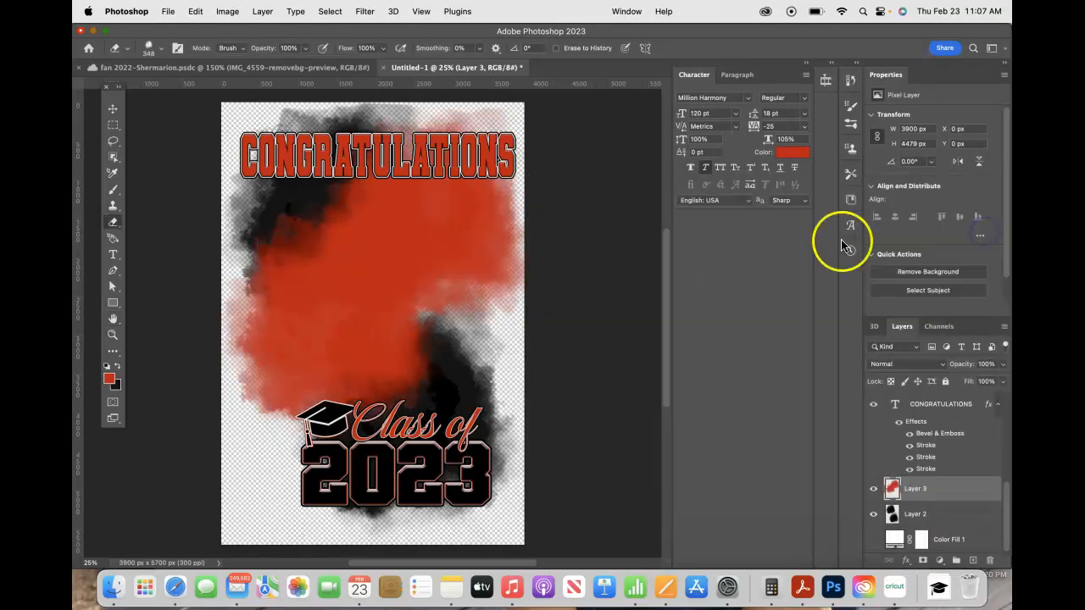
{"action": "left_click", "coordinate": [169, 12]}
{"action": "left_click", "coordinate": [170, 13]}
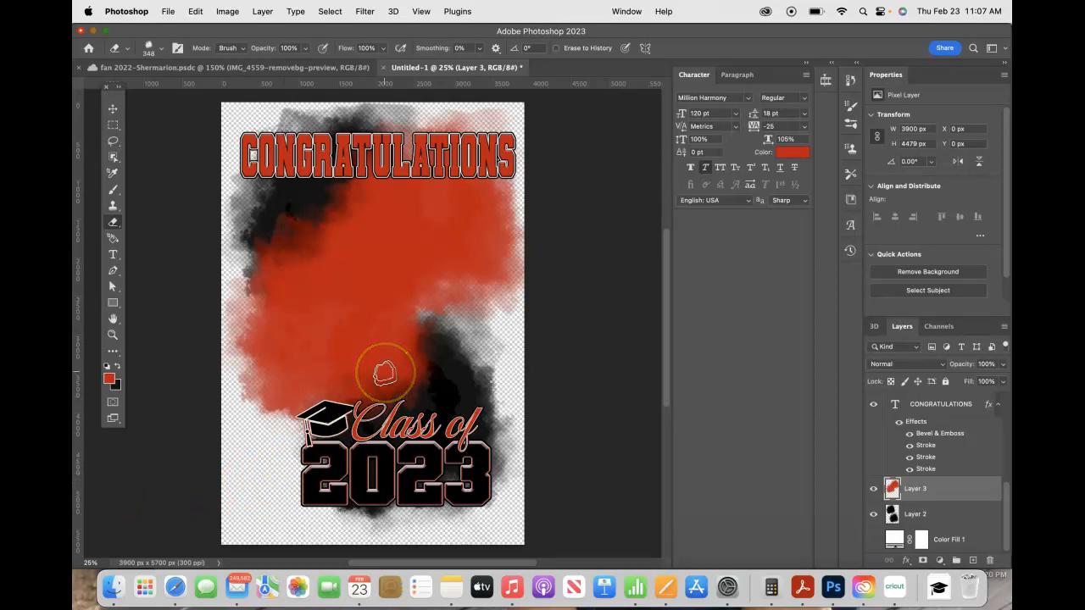
{"action": "mouse_move", "coordinate": [385, 372]}
{"action": "left_mouse_down"}
{"action": "mouse_move", "coordinate": [393, 366]}
{"action": "mouse_move", "coordinate": [386, 375]}
{"action": "left_mouse_up"}
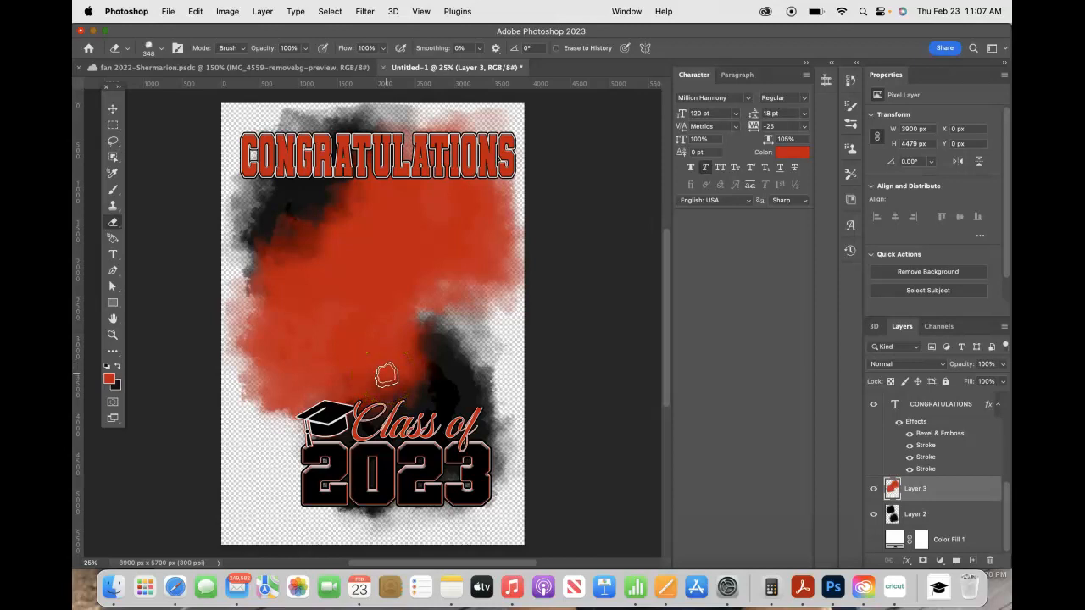